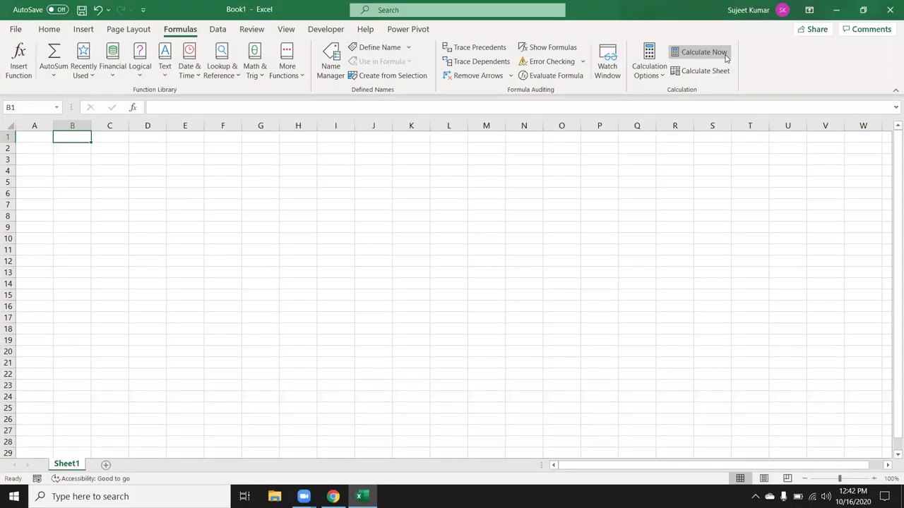
Try =BAHTTEXT(105) in B2, then clear the cell.
left_click(74, 148)
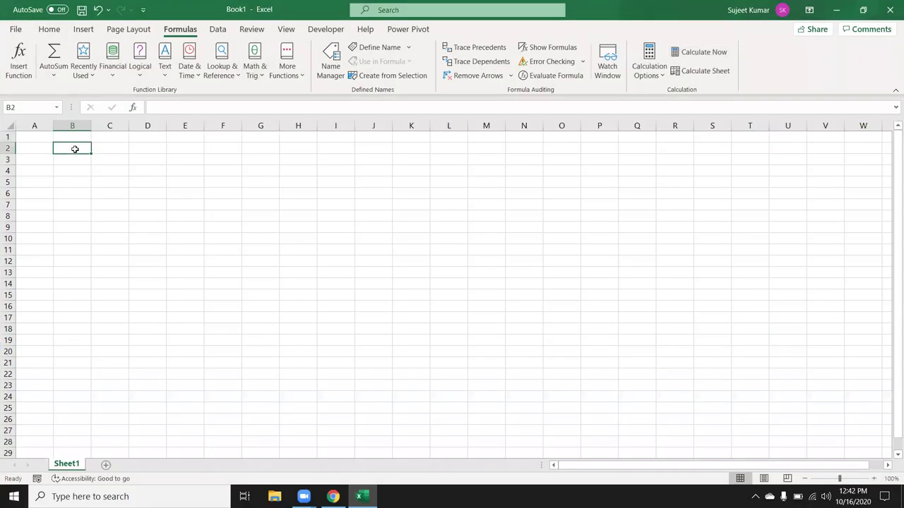
type("=bah")
key("Tab")
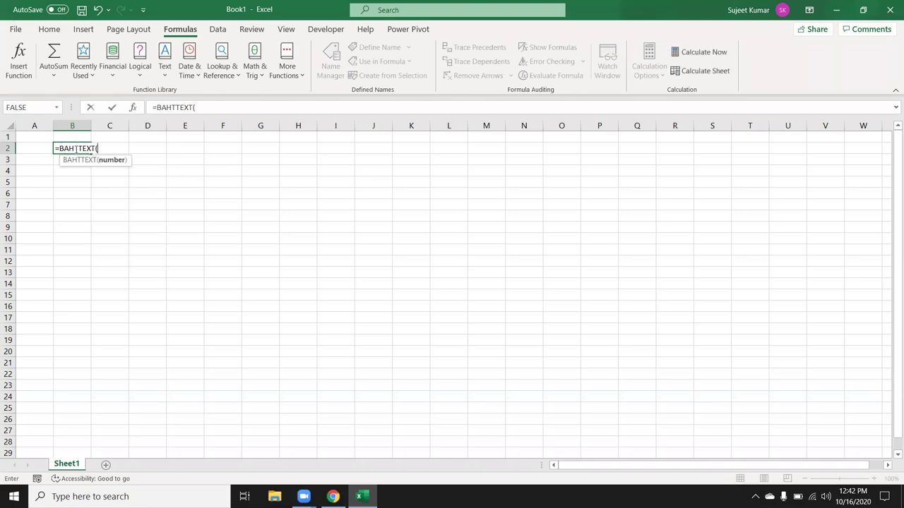
type("105")
key("Return")
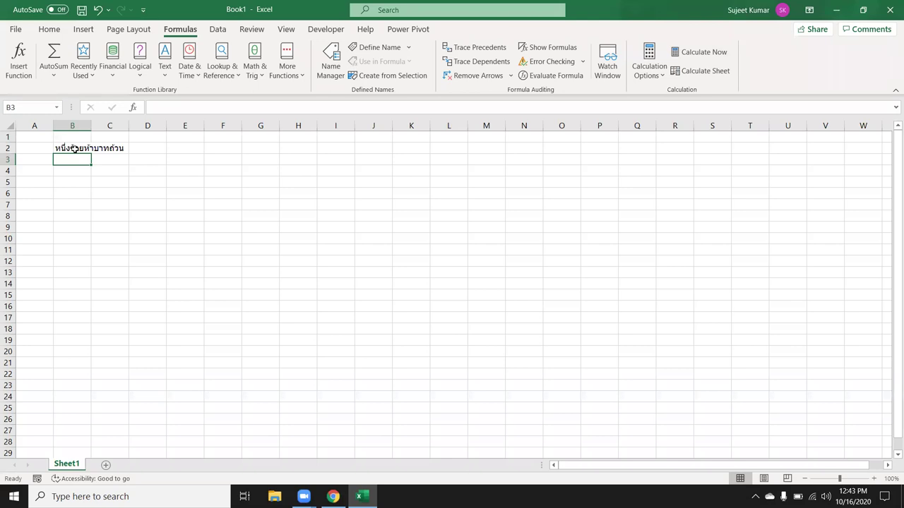
left_click(77, 148)
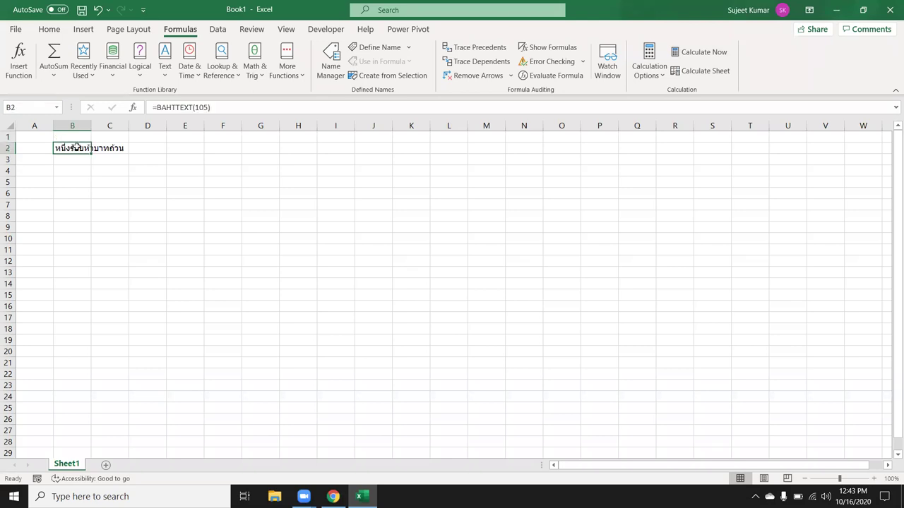
key("Delete")
key("Down")
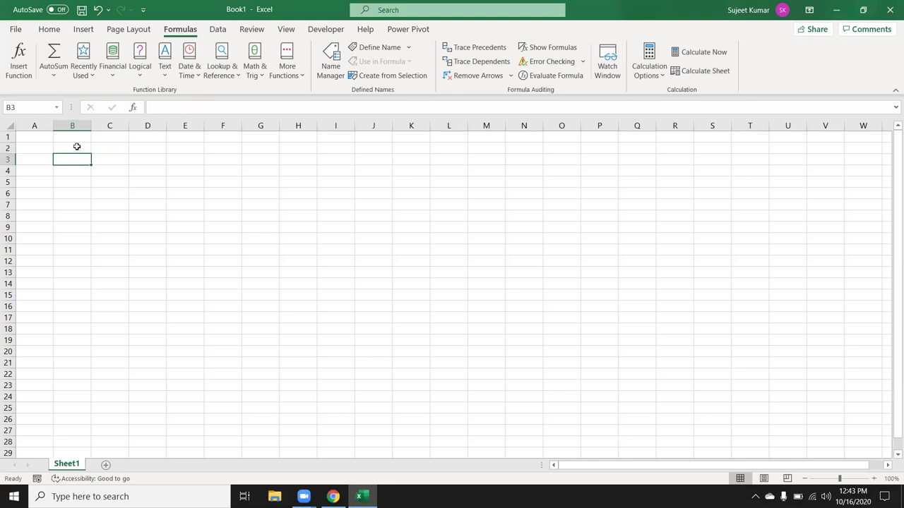
Enter A in B3 and =CODE(B3) in C3, which returns 65.
type("A")
key("Tab")
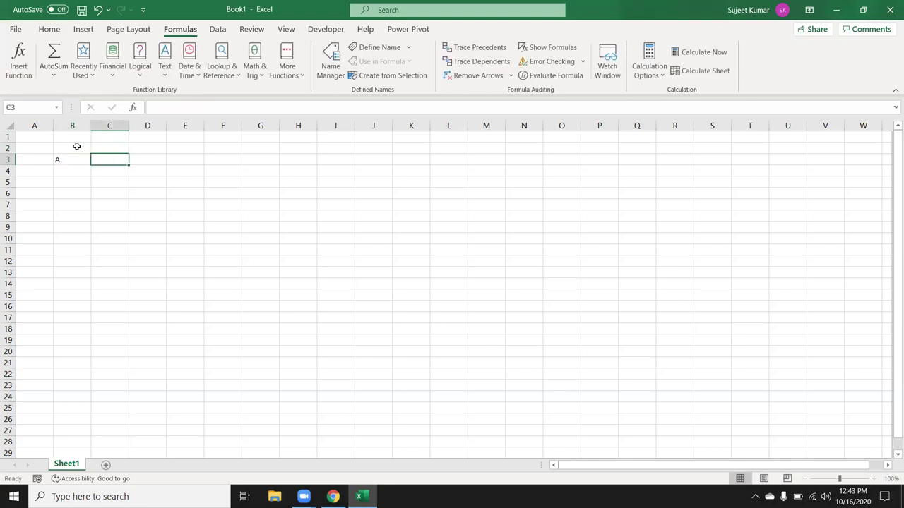
type("=cpd")
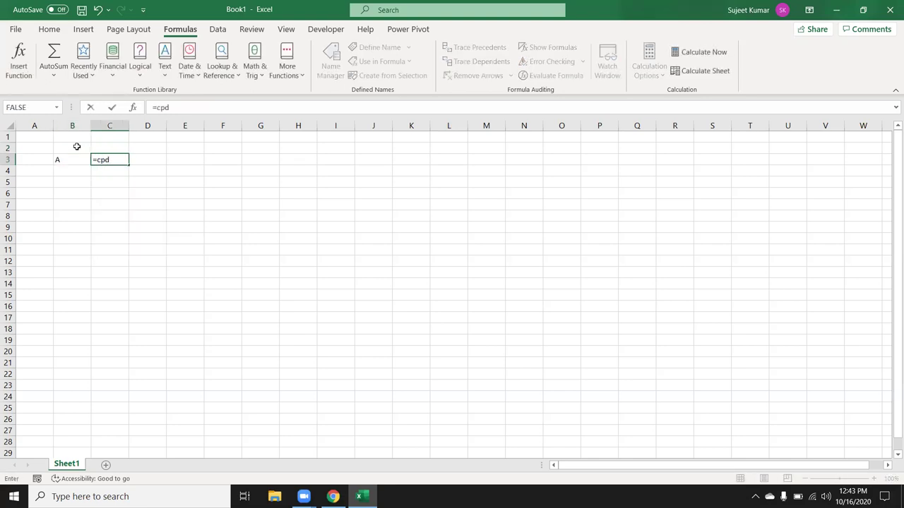
key("BackSpace")
key("BackSpace")
type("od")
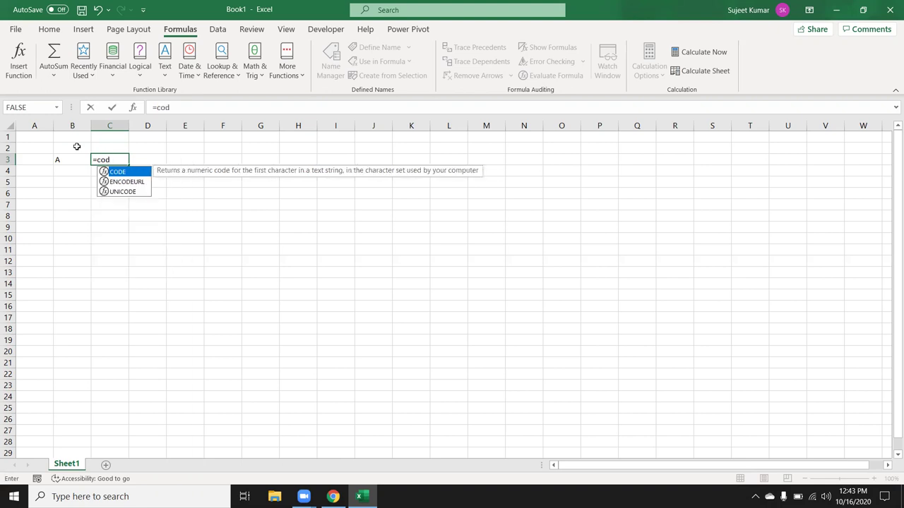
key("Tab")
key("Left")
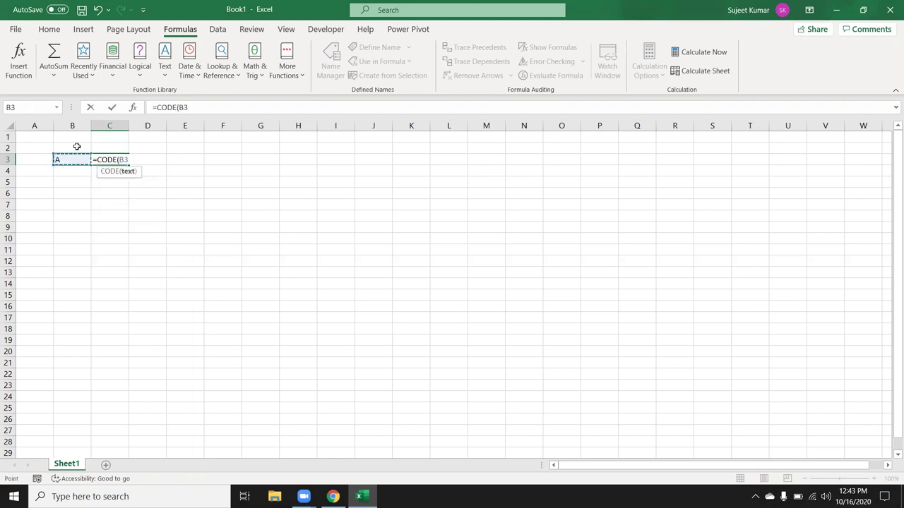
key("Return")
key("Left")
Enter =CHAR(C3) in D3 to turn 65 back into A.
key("Up")
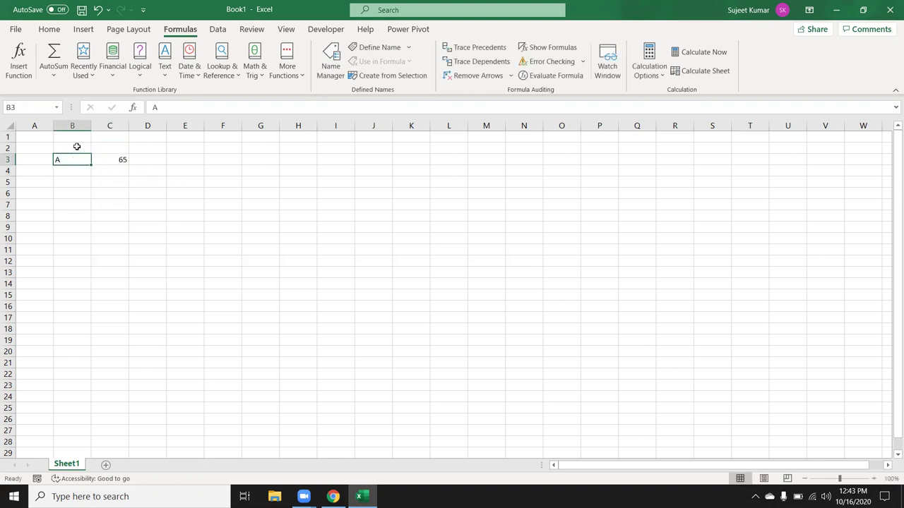
key("Right")
key("Right")
type("=ch")
key("Tab")
key("Left")
key("Return")
key("Up")
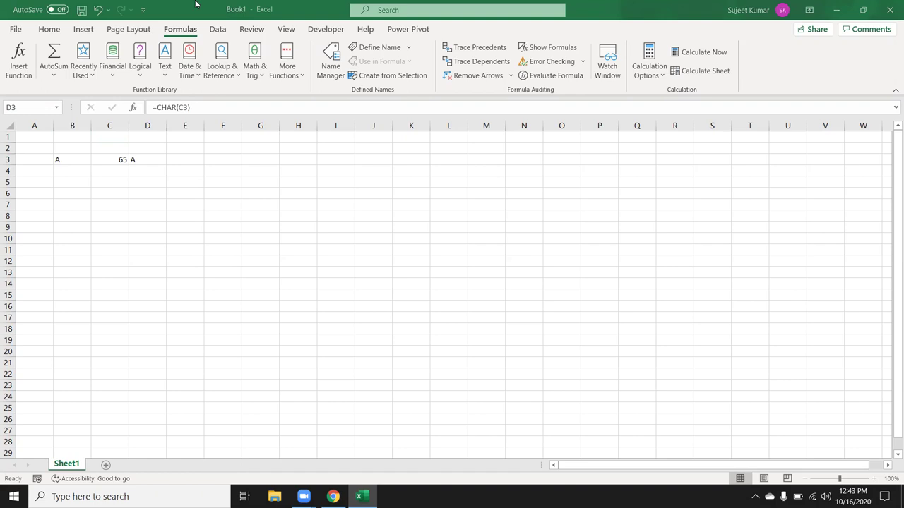
Inspect the =CODE(B3) formula in C3 without changing it.
left_click(112, 154)
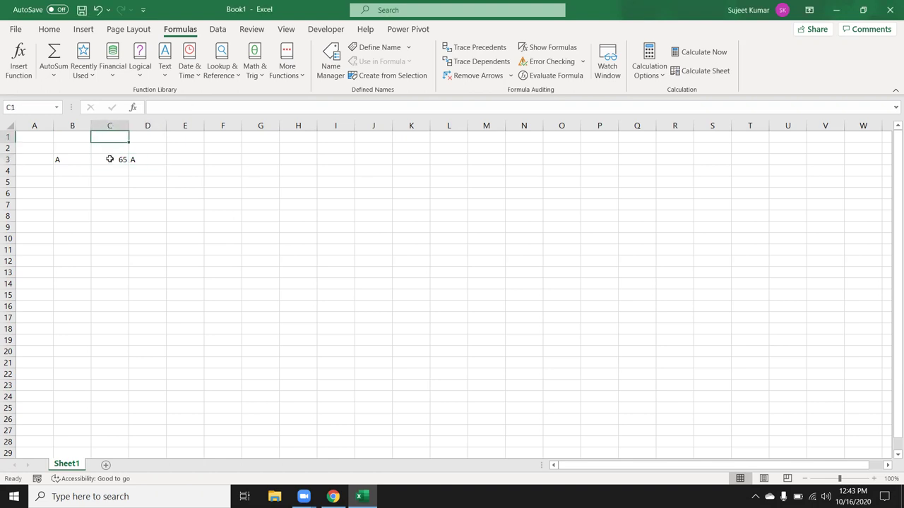
double_click(111, 157)
left_click(90, 107)
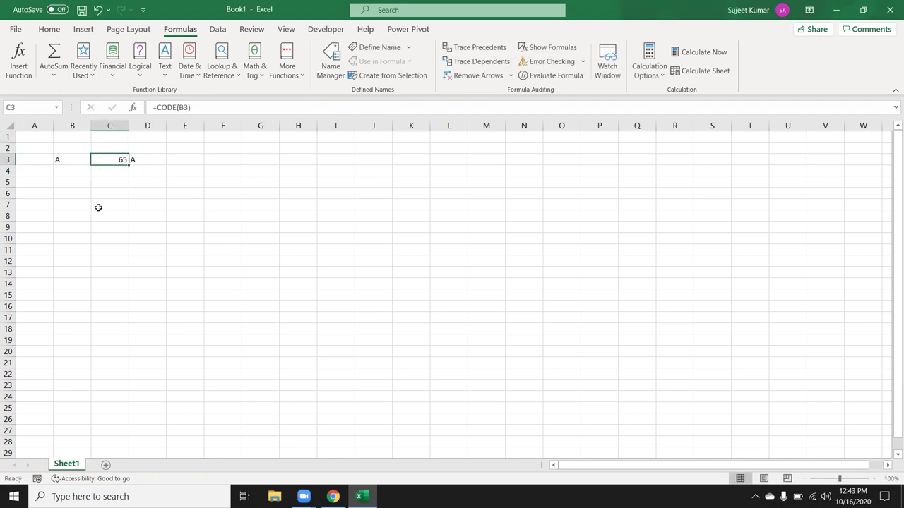
Enter a space-padded full name in C8, the first name in C9, and a partial first name in C10 without AutoComplete.
left_click(98, 214)
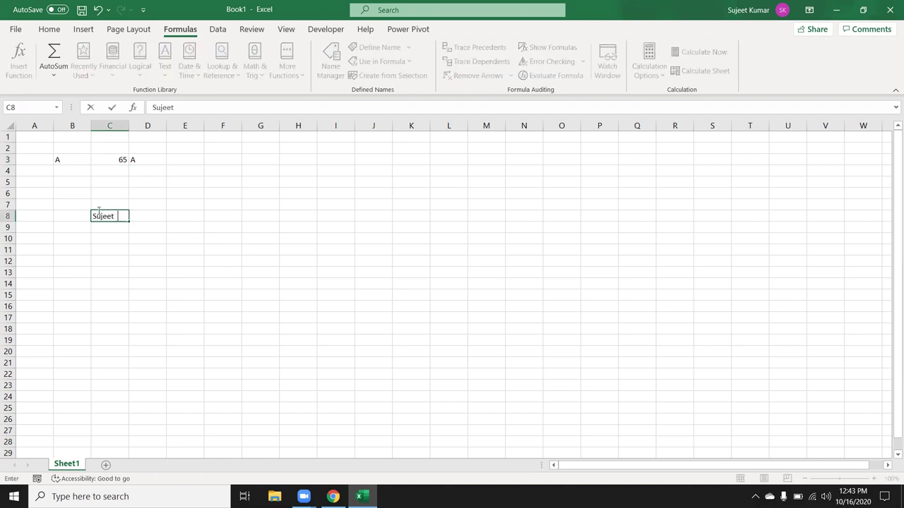
key("Return")
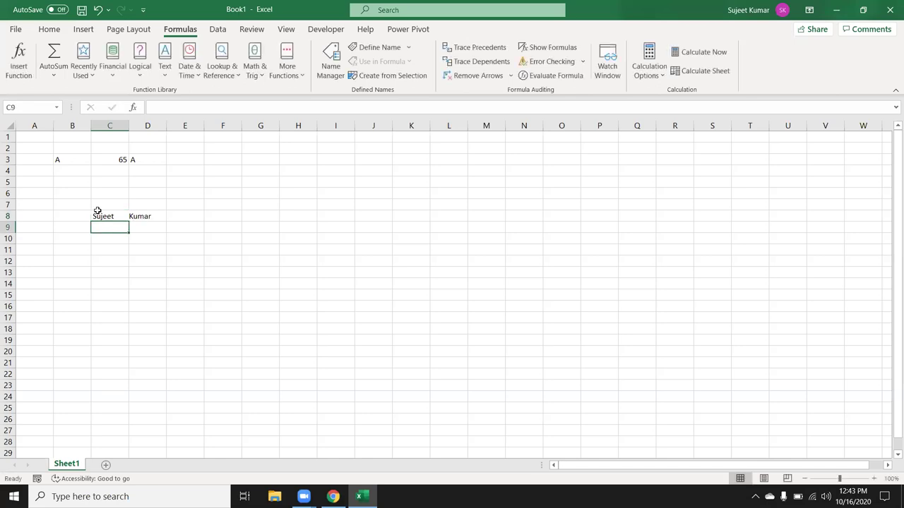
type("Sujeet")
key("Return")
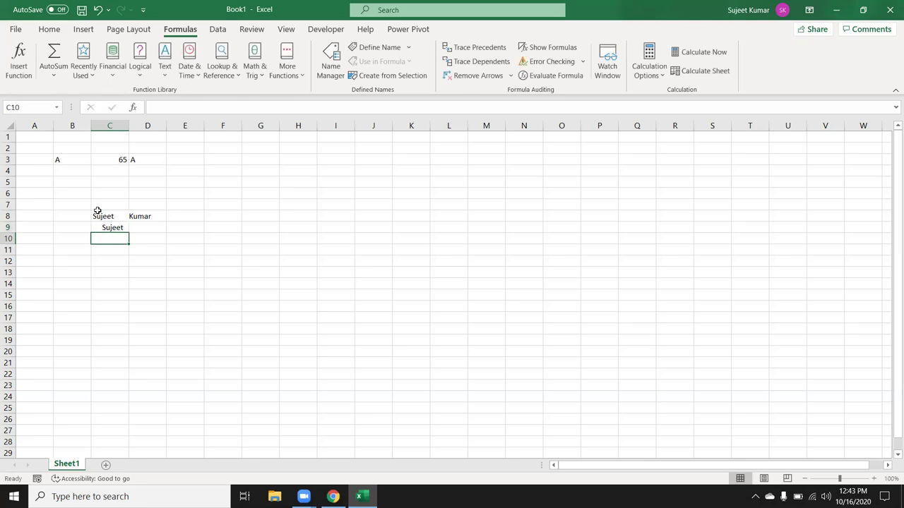
type("Sujeet")
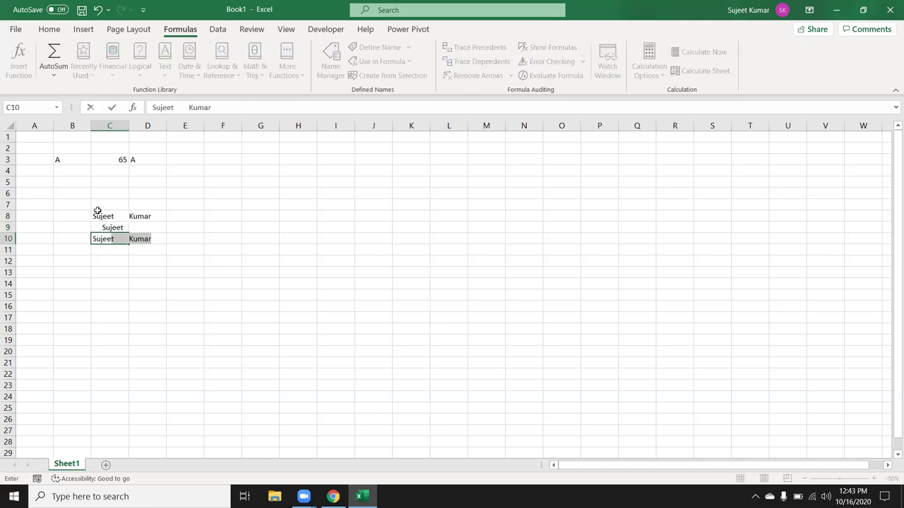
key("Delete")
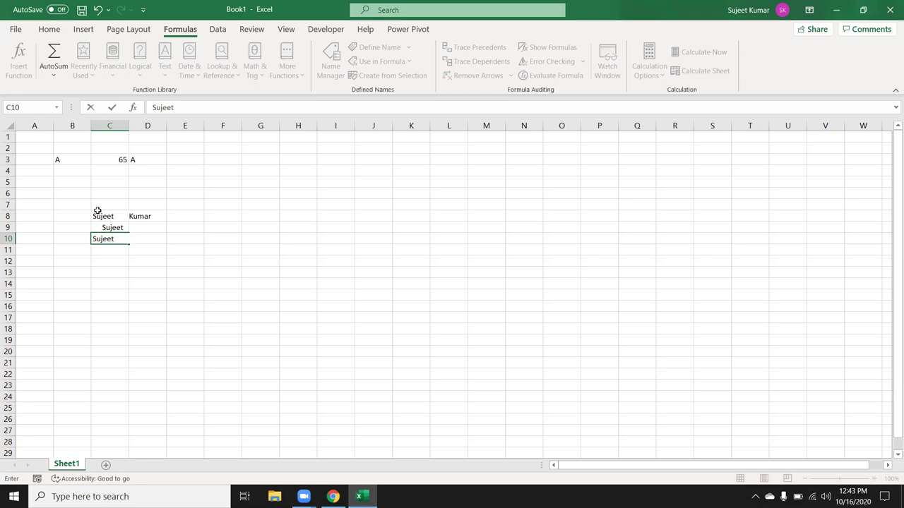
key("Return")
Enter =TRIM(C8) in D8, fill it down to D10, and autofit column C.
left_click(154, 218)
type("=")
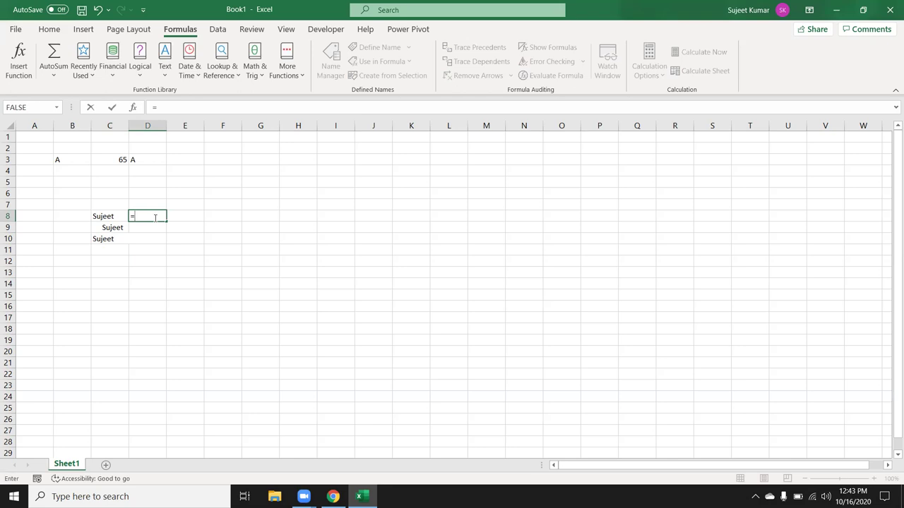
type("TRIM(")
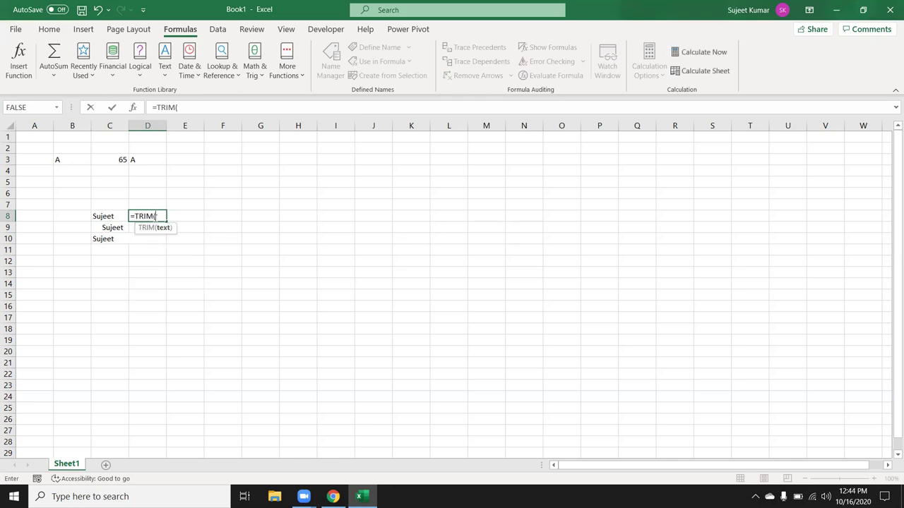
key("Left")
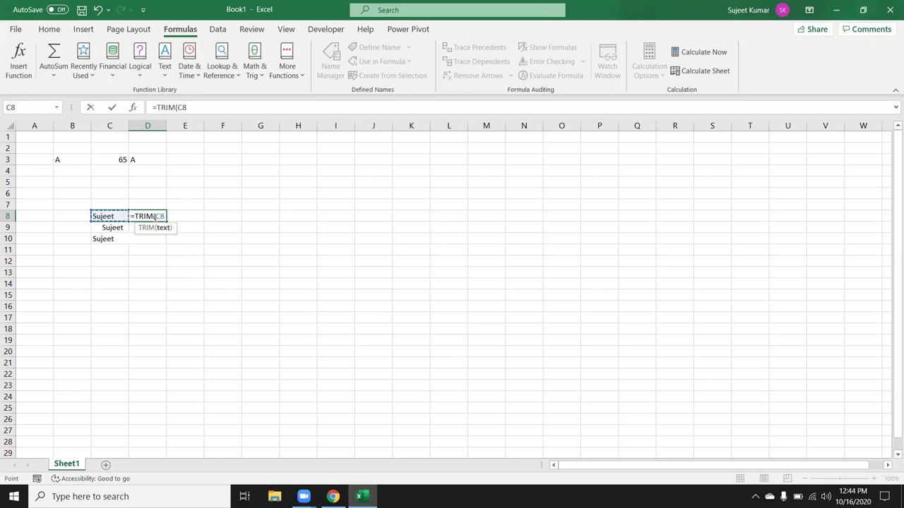
key("Return")
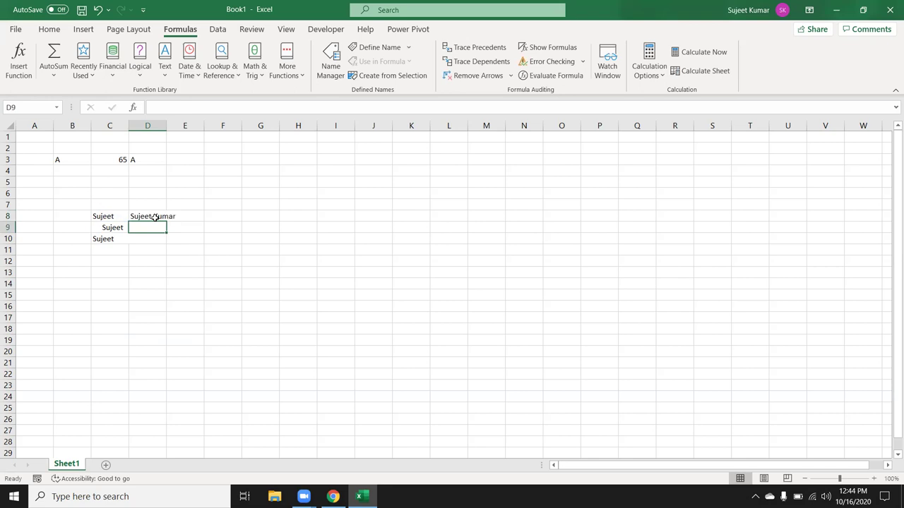
left_click(159, 219)
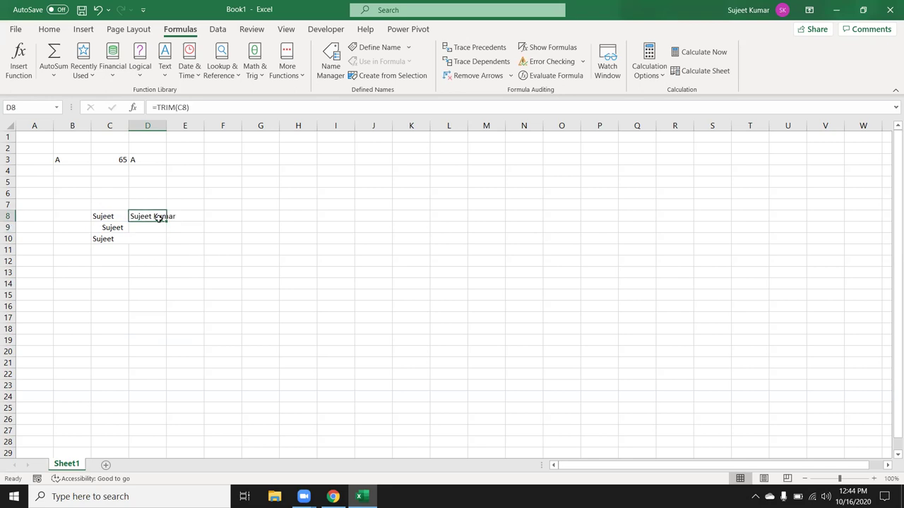
left_click_drag(166, 222, 167, 244)
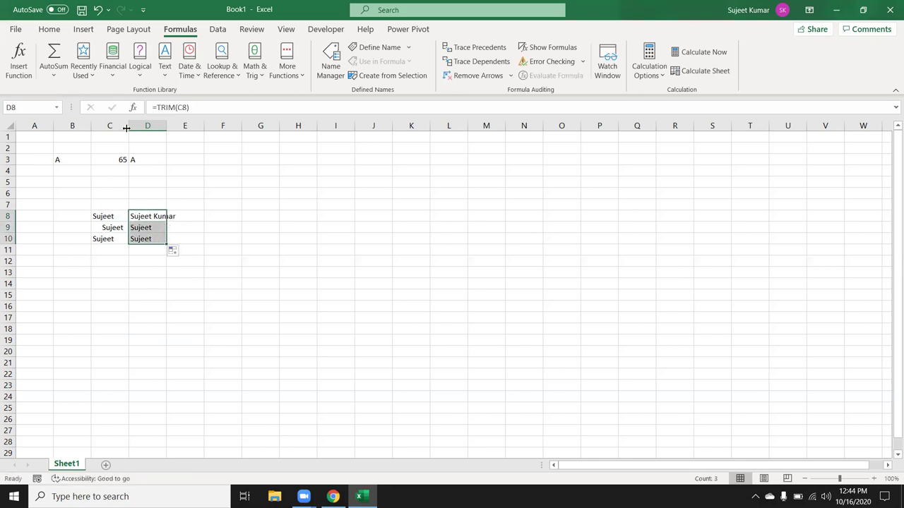
double_click(128, 126)
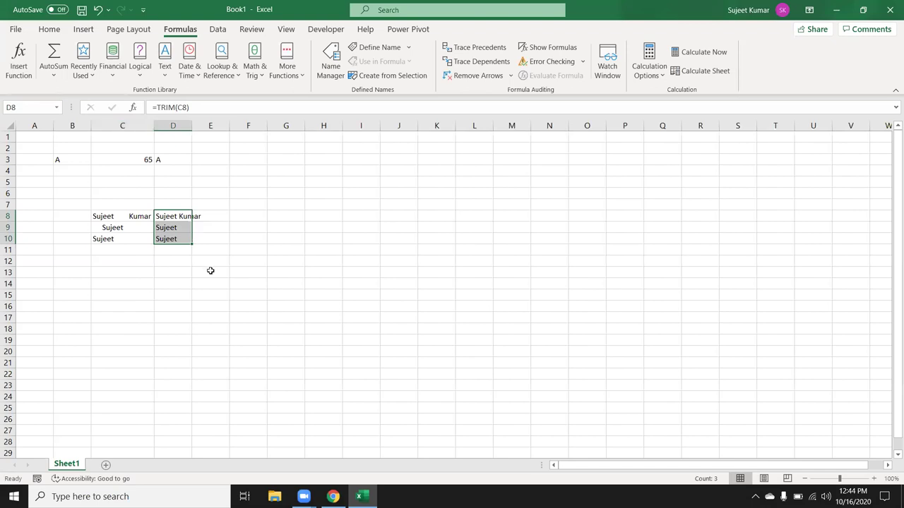
left_click(283, 192)
Enter the first name with a trailing space in G6 and without it in J6.
type("Sujeet")
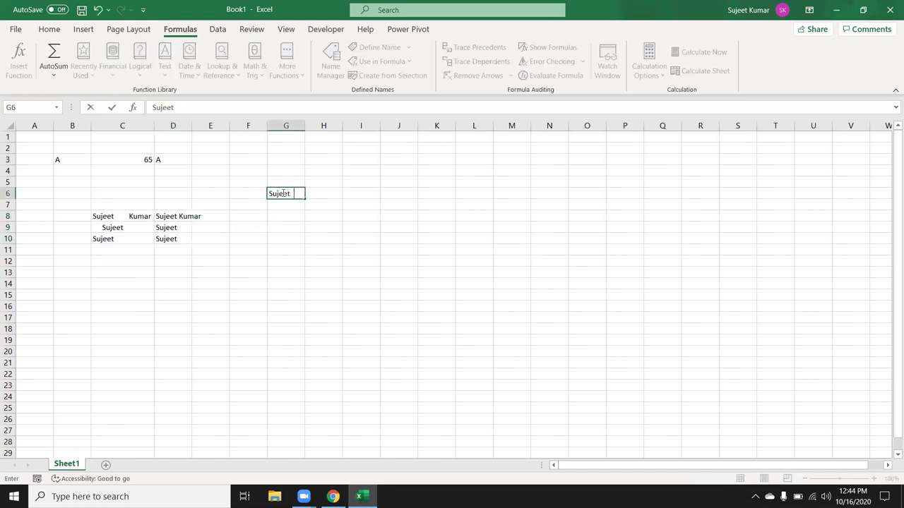
left_click(393, 190)
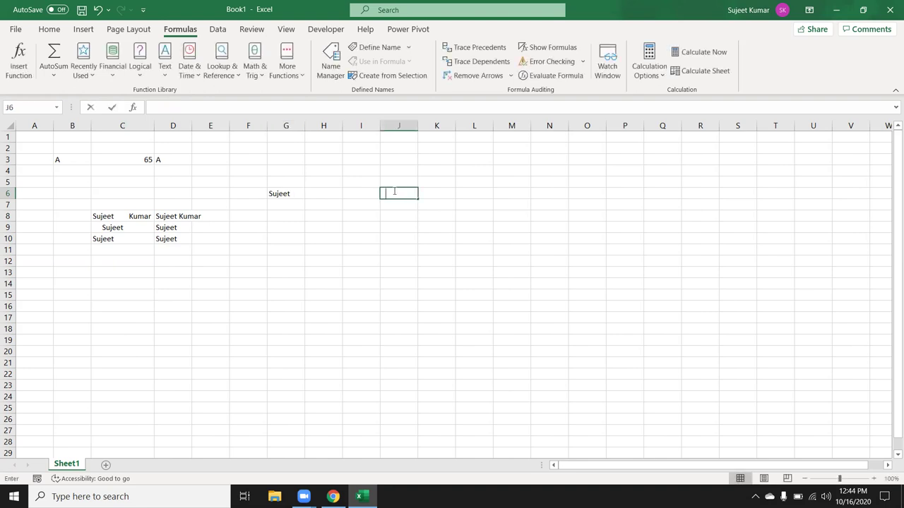
type("Sujeet")
key("Return")
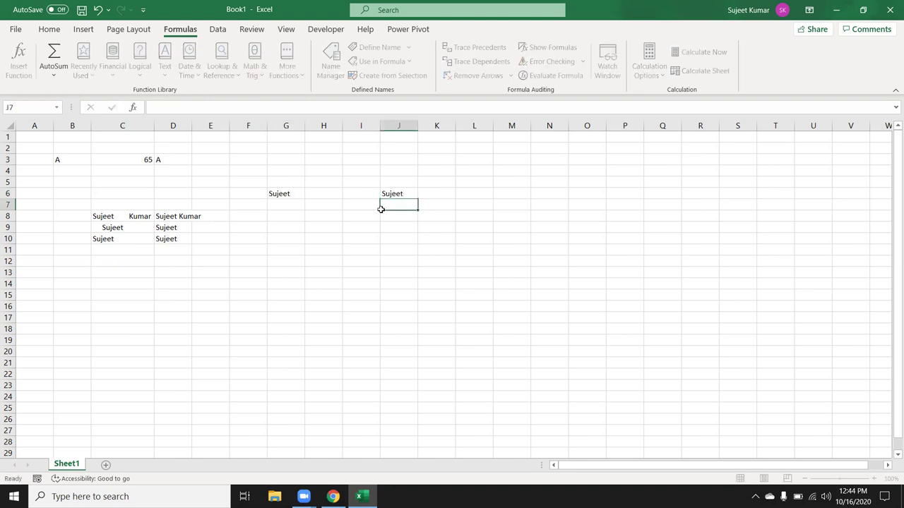
Enter =G6=J6 in H8, which returns FALSE.
left_click(334, 218)
type("=")
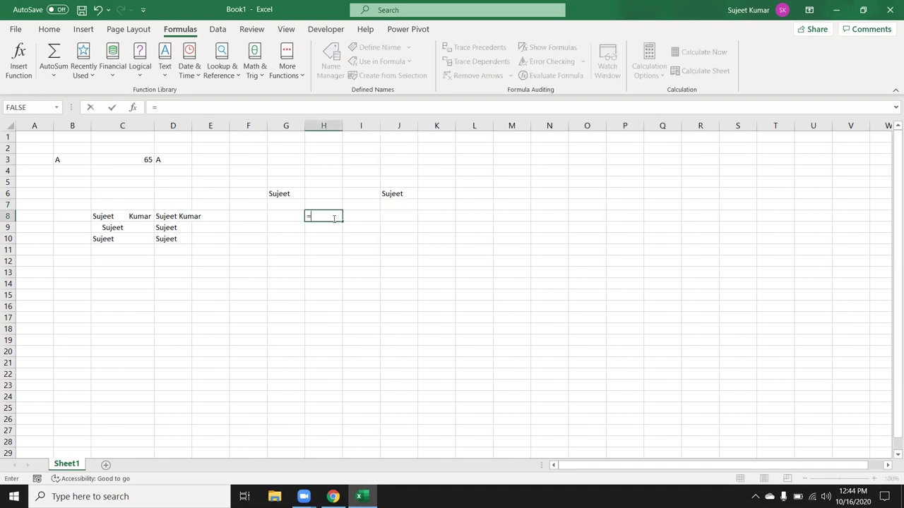
left_click(294, 192)
type("=")
key("Right")
key("Right")
key("Up")
key("Up")
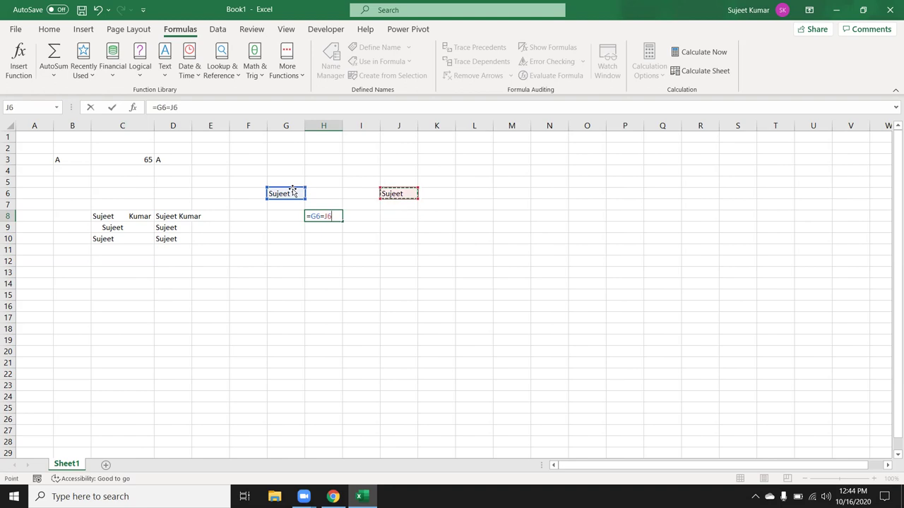
key("Return")
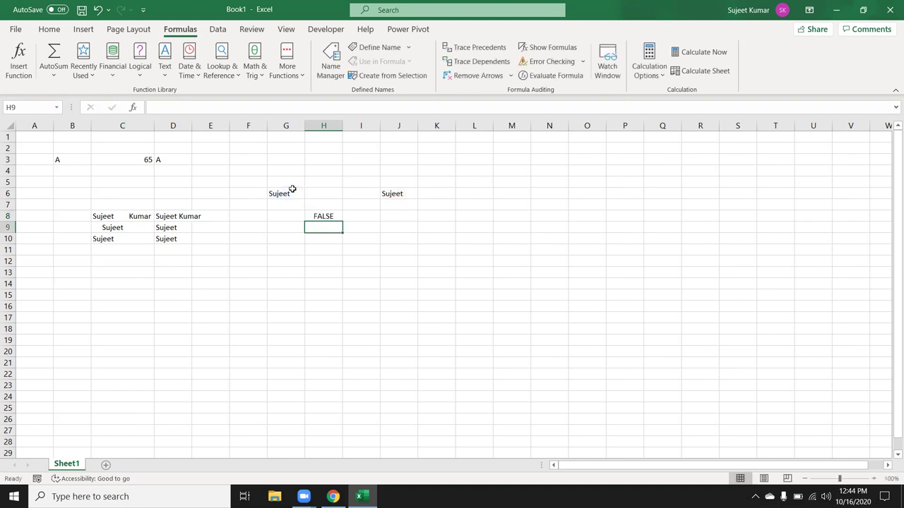
Inspect G6, then clear the scratch range G5:K8.
double_click(292, 190)
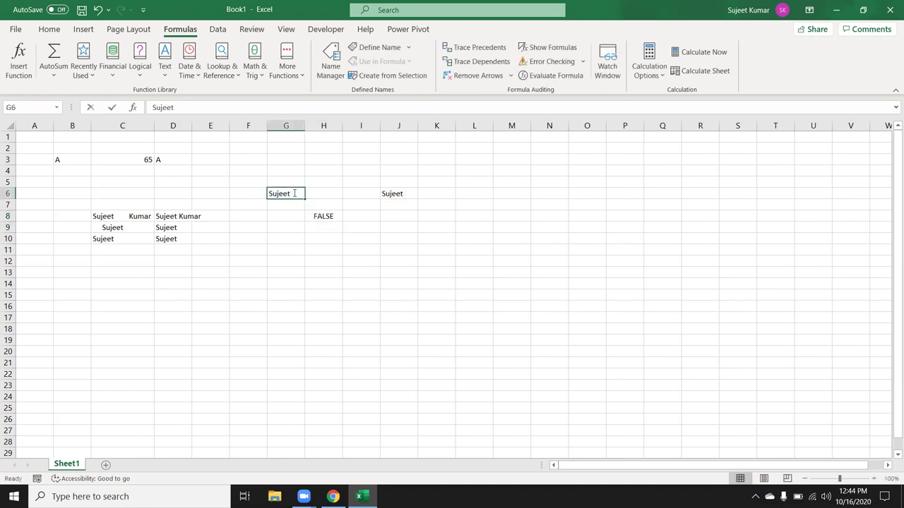
key("Escape")
left_click_drag(284, 178, 423, 217)
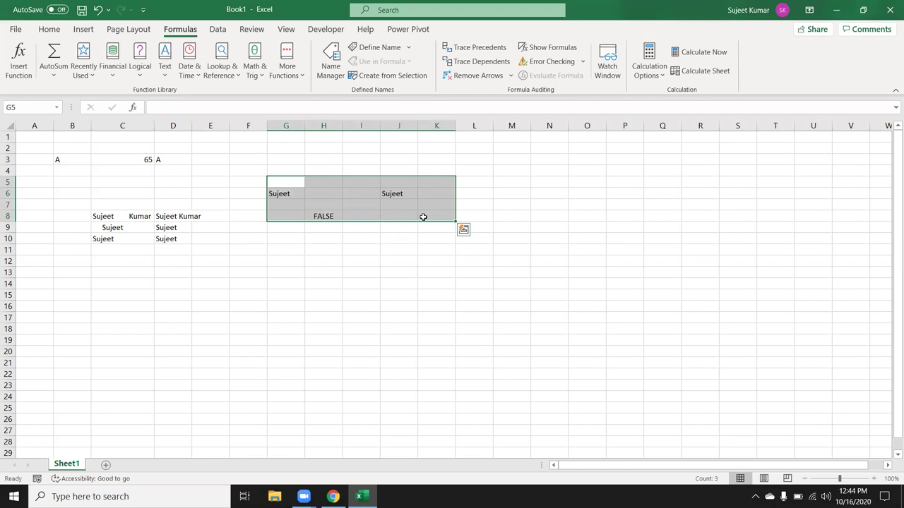
key("Delete")
Enter a first and last name on two lines within cell C12.
left_click(164, 236)
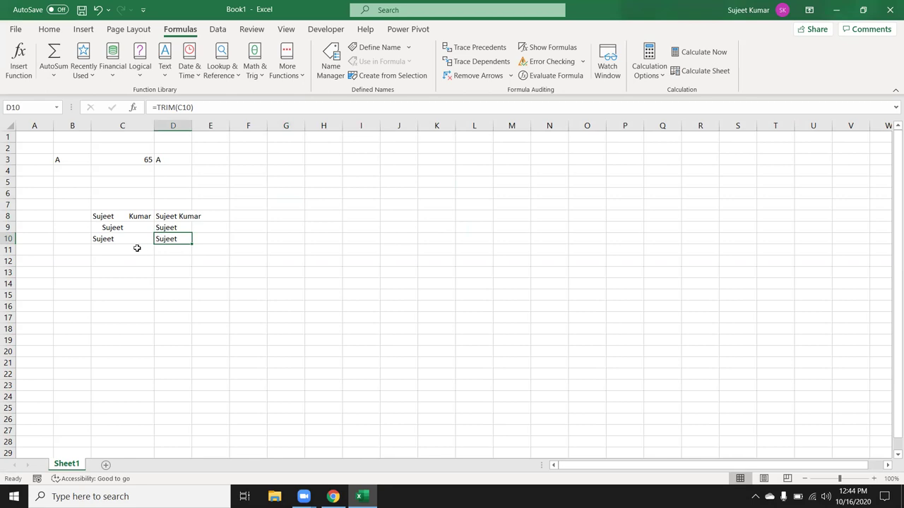
left_click(118, 260)
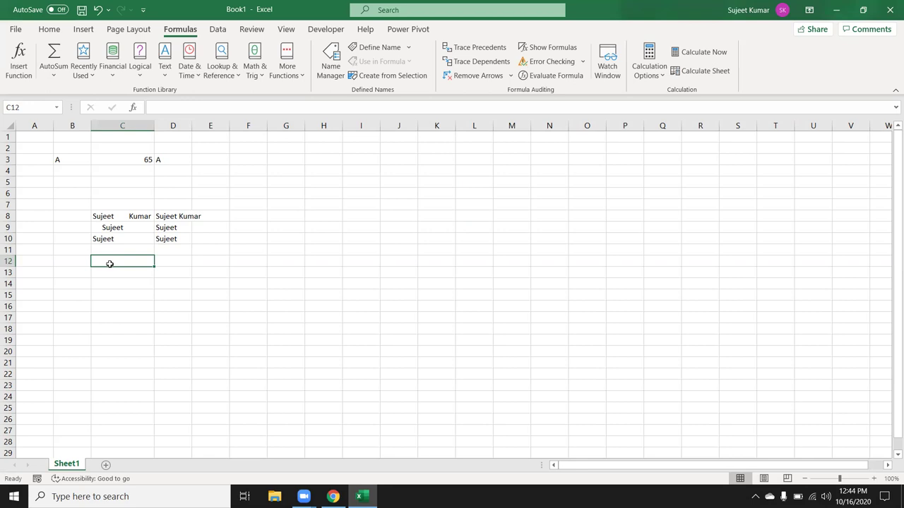
double_click(109, 263)
key("alt+Return")
key("Return")
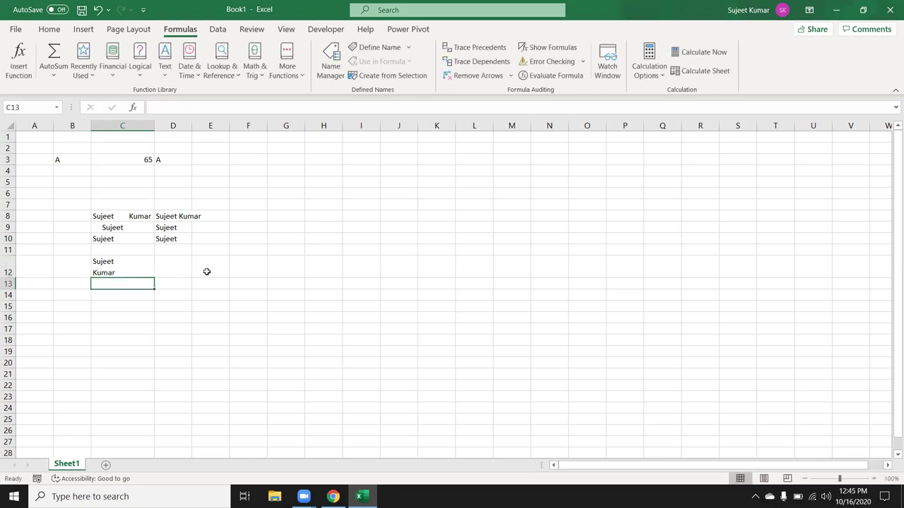
Enter =TRIM(C12) in E12, joining both words with no space.
left_click(206, 271)
type("=tri")
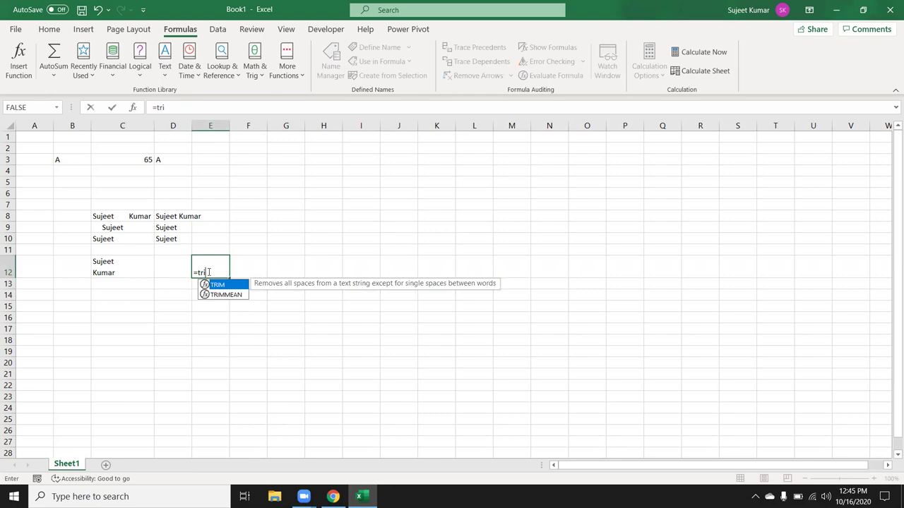
key("Tab")
key("Left")
key("Left")
key("Left")
key("Right")
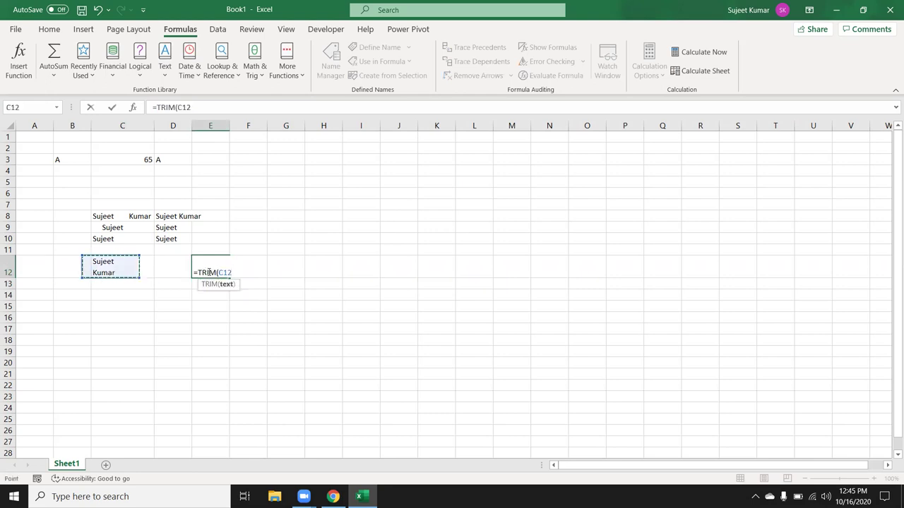
key("Return")
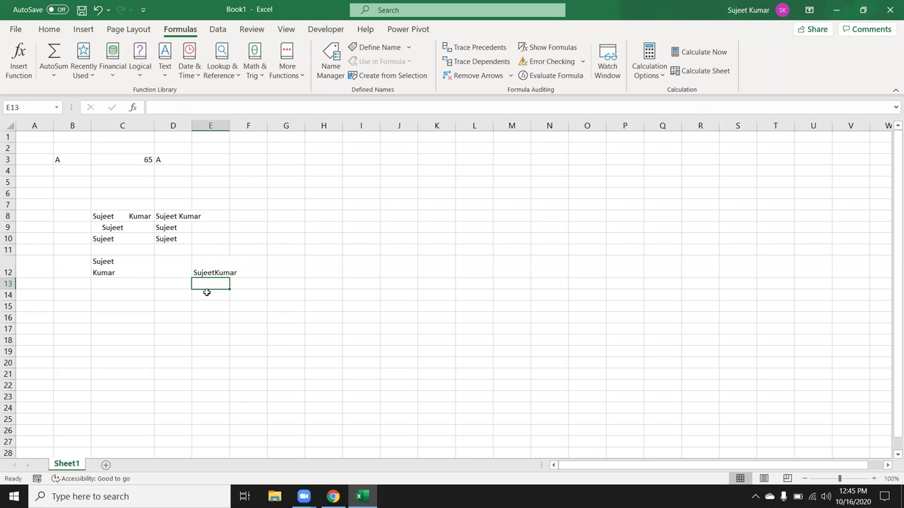
Enter =LEN(E12) in E13, which counts 12 characters.
type("=len")
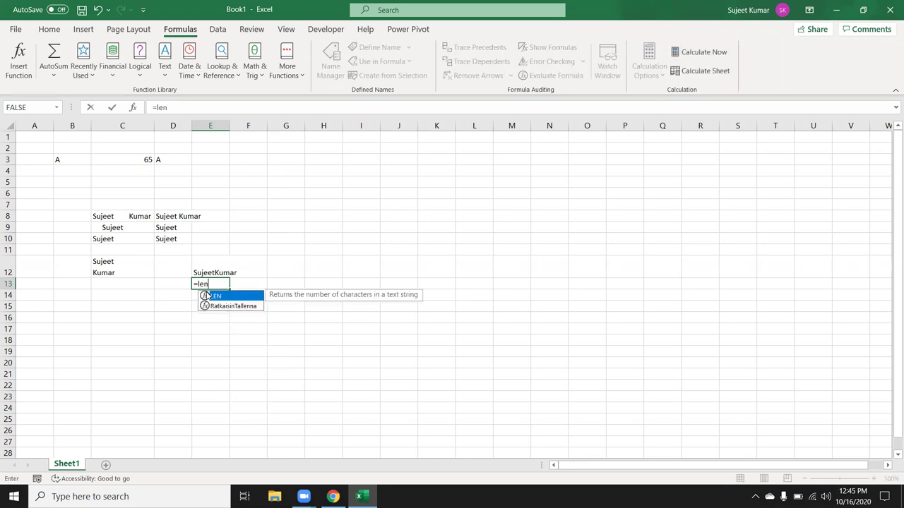
key("Tab")
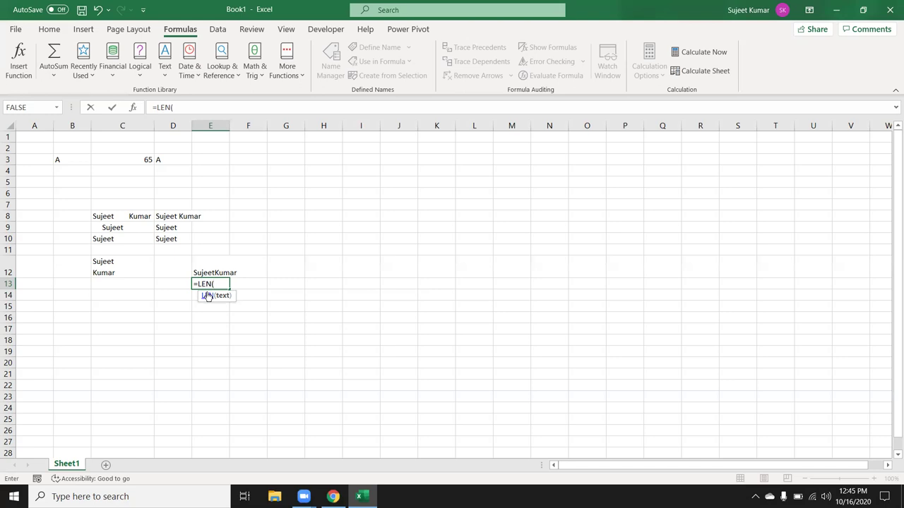
key("Up")
type(")")
key("Return")
key("Up")
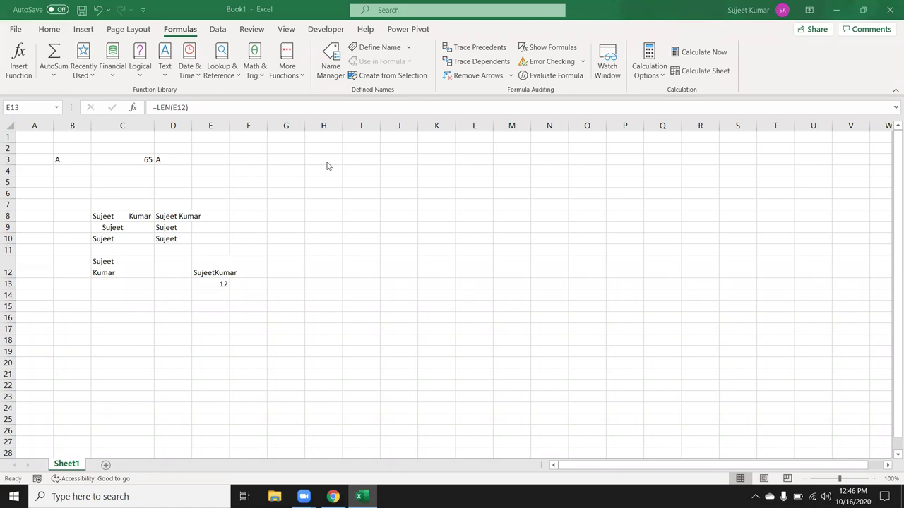
left_click(232, 126)
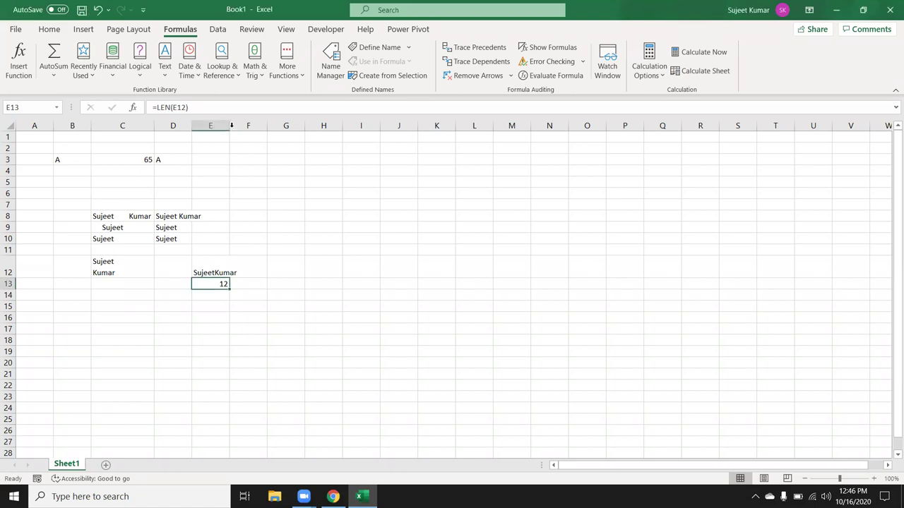
Widen column E and enter =CLEAN(E12) in F12.
left_click_drag(232, 126, 244, 126)
left_click(263, 264)
type("=")
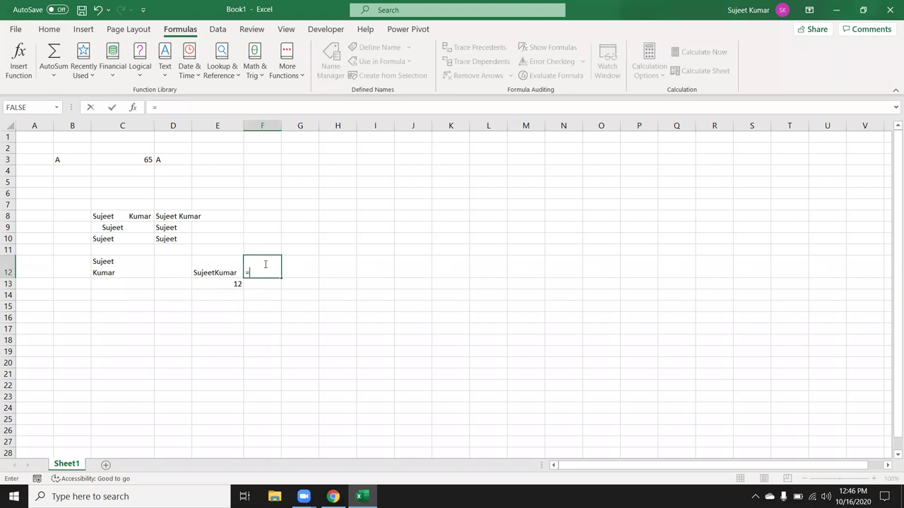
type("cl")
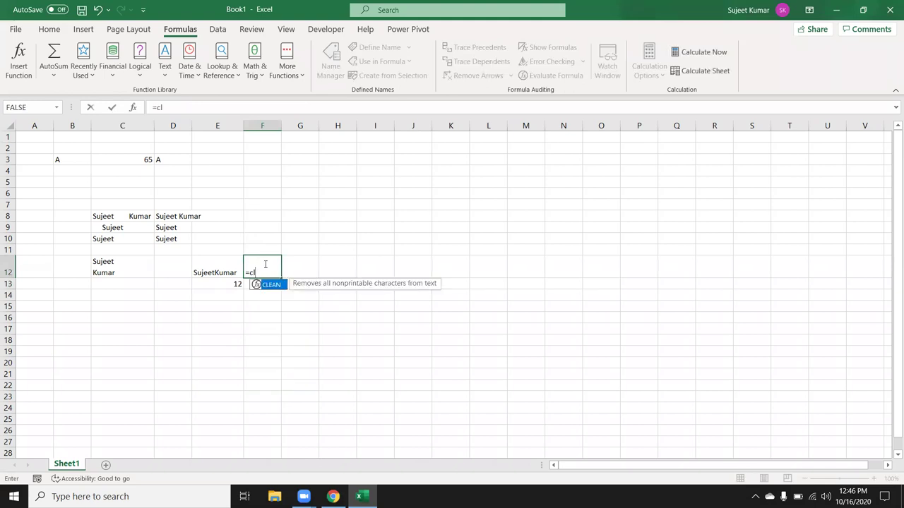
key("Tab")
key("Left")
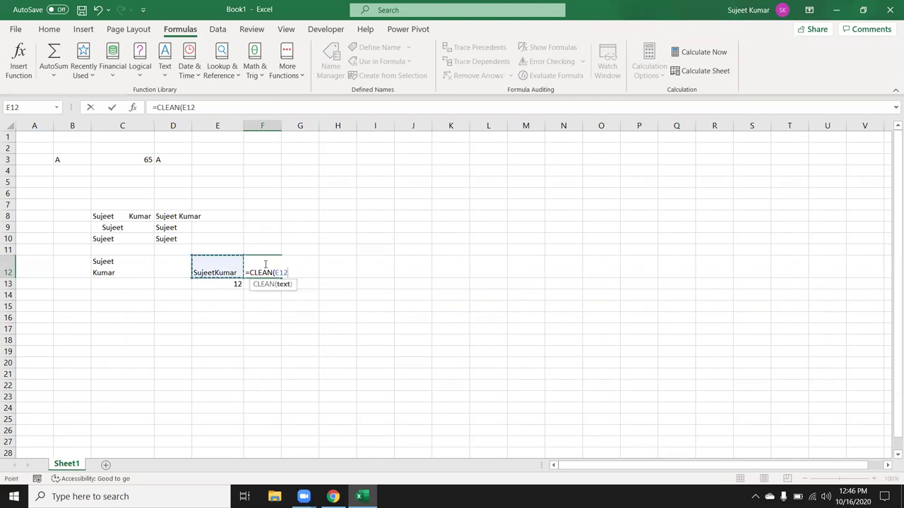
key("Return")
Enter =LEN(F12) in F13, showing 11, and compare it with E13's formula.
type("=")
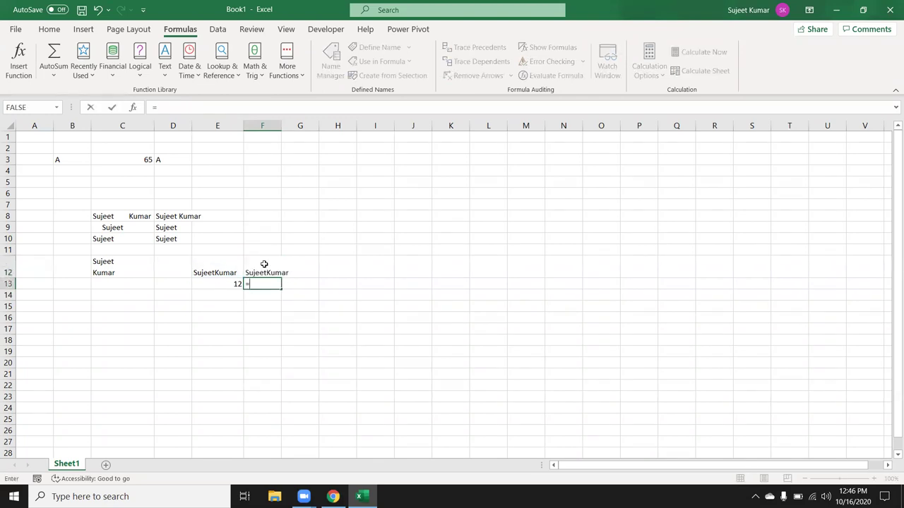
type("le")
key("Down")
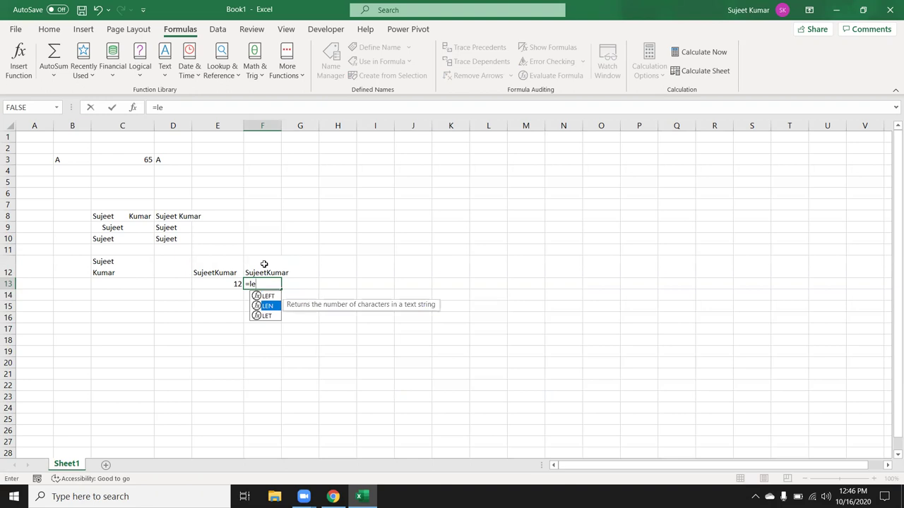
key("Escape")
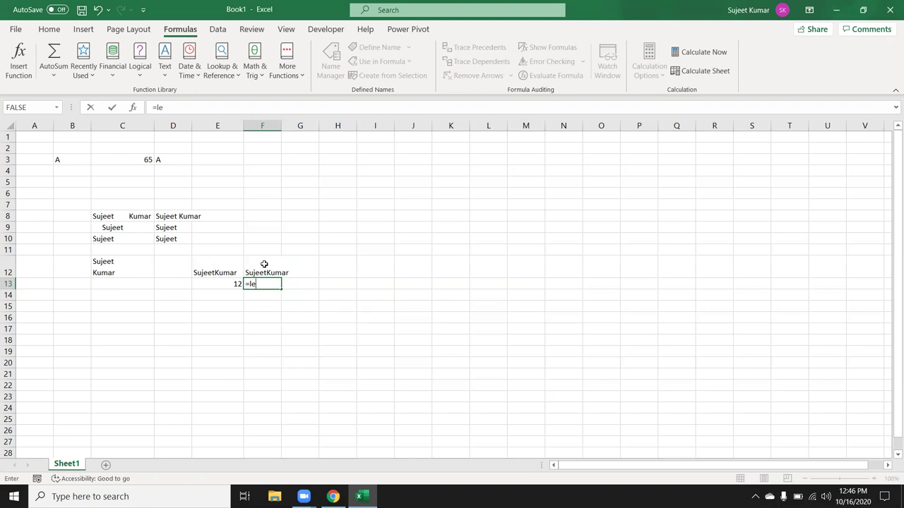
type("N")
key("Tab")
left_click(264, 264)
key("Return")
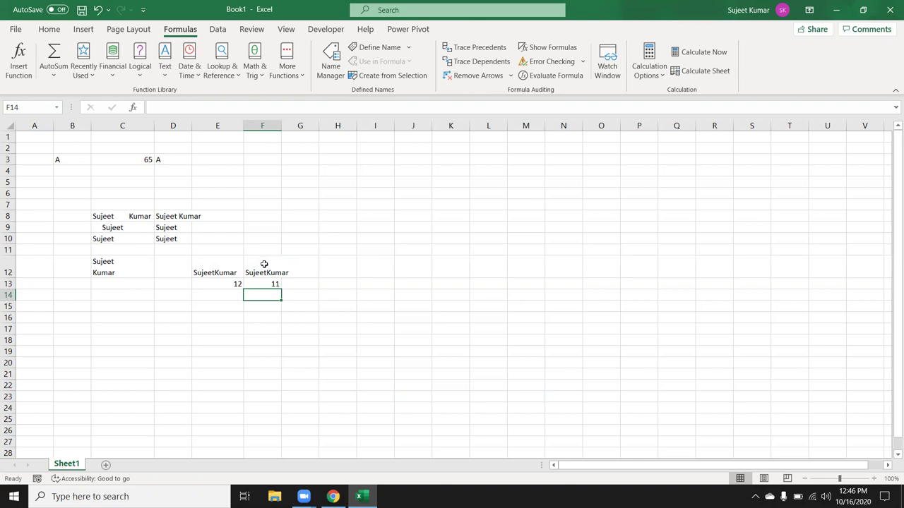
left_click(261, 281)
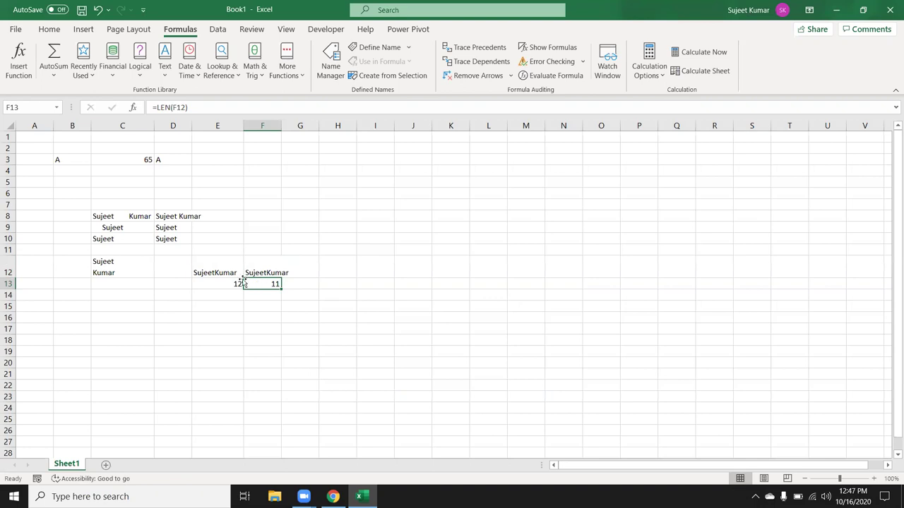
left_click(228, 282)
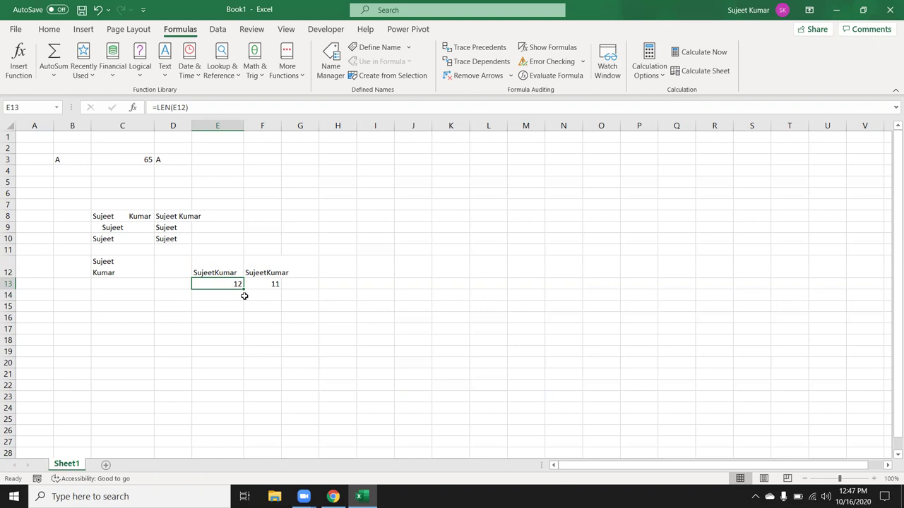
Enter the dotted number 123.369.8521 in I1 and autofit column I.
left_click(382, 138)
type("123.369.8521")
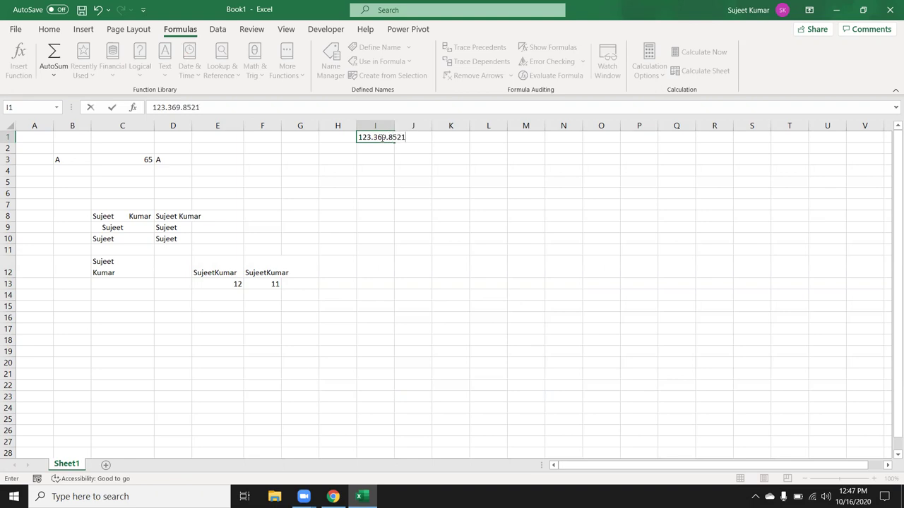
left_click(403, 149)
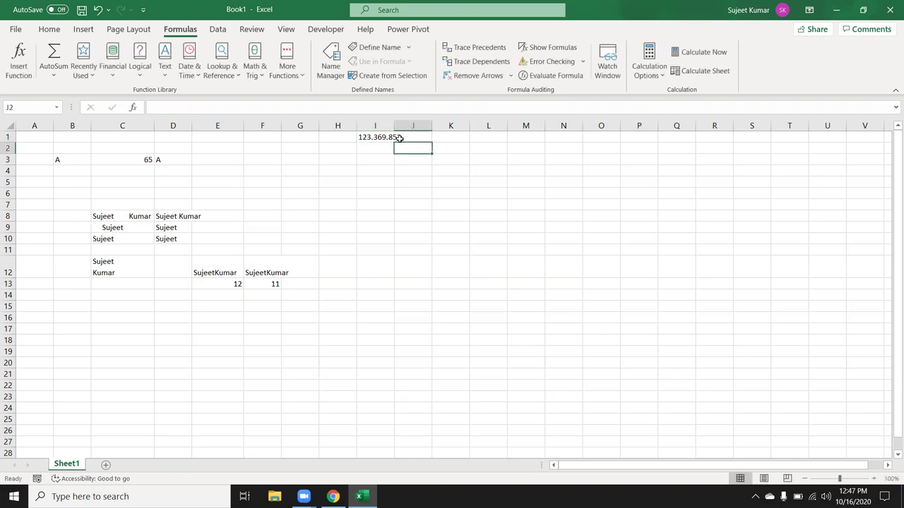
double_click(393, 125)
Enter =SUBSTITUTE(I1,".","-") in I2, showing 123-369-852.
left_click(382, 148)
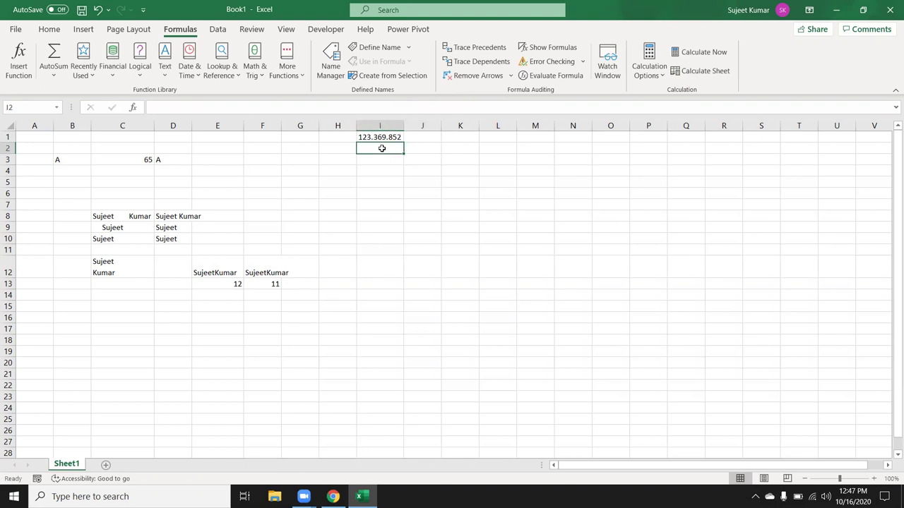
type("=SUB")
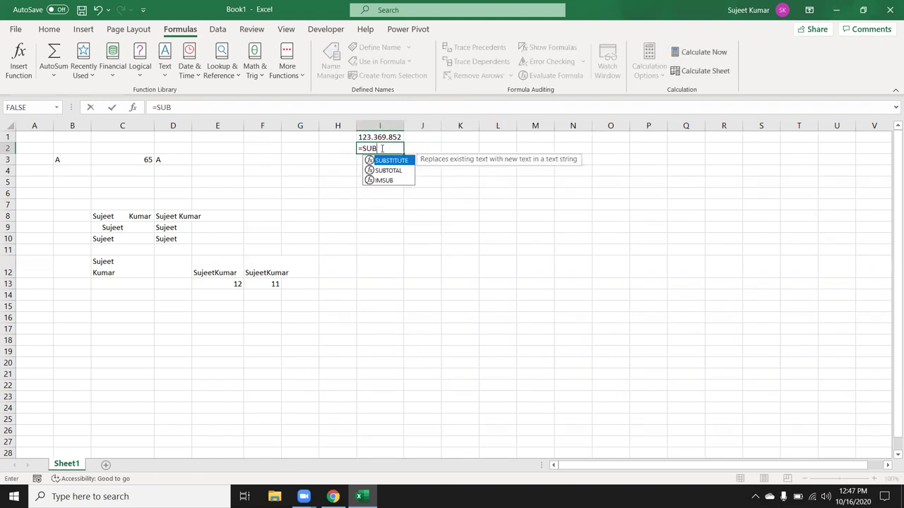
key("Tab")
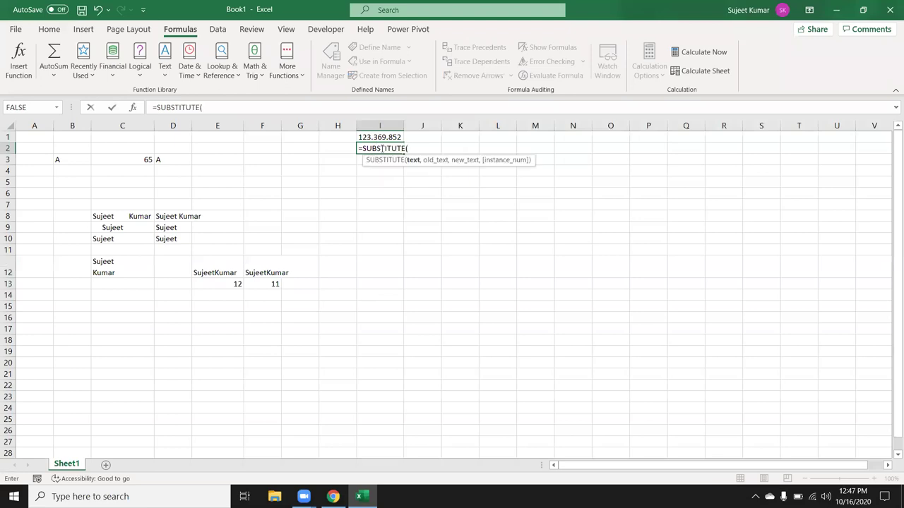
key("Up")
type(",\".\",")
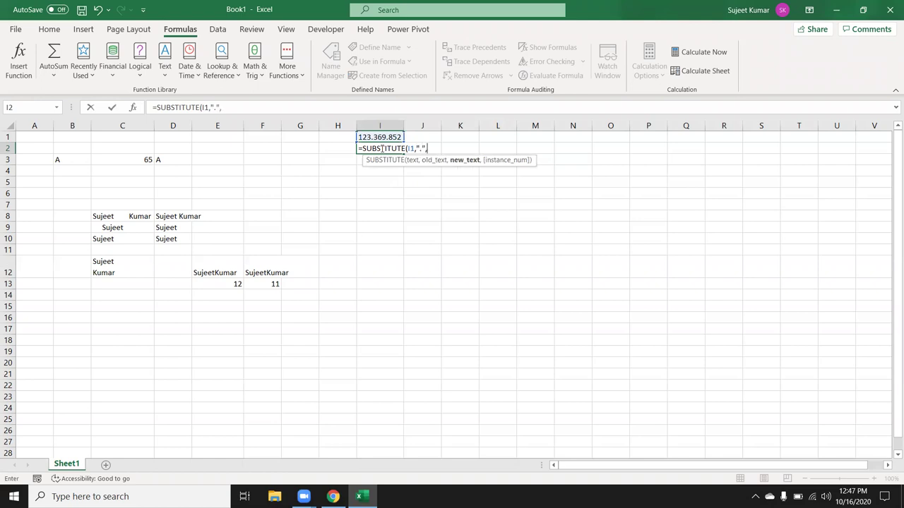
type("\"-\"")
key("Return")
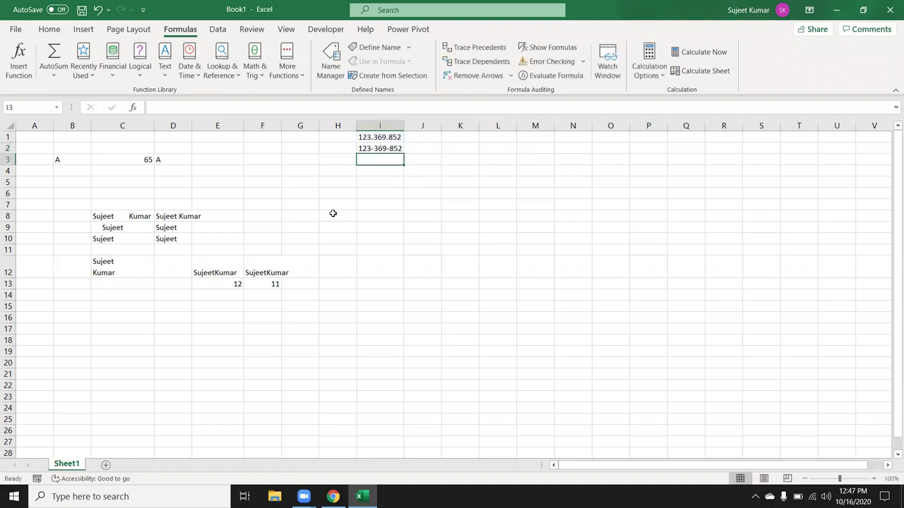
double_click(384, 148)
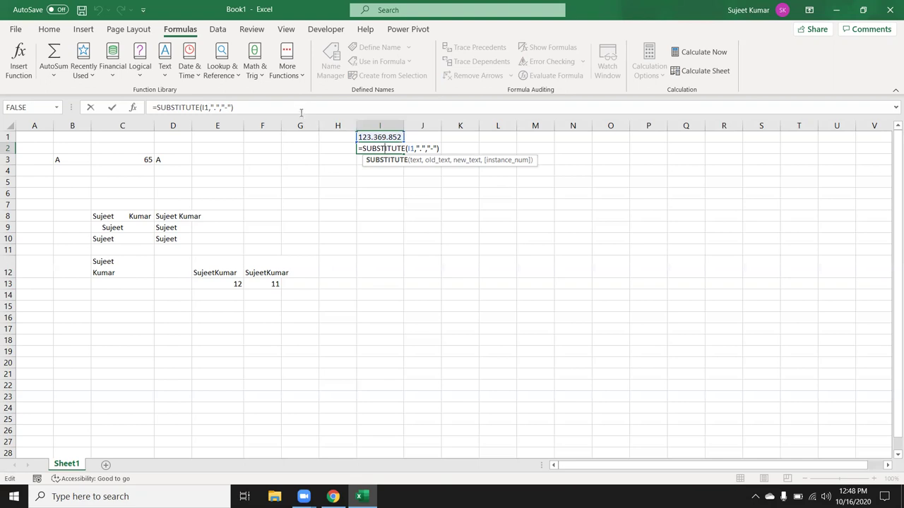
Add instance number 1 to I2's SUBSTITUTE formula so only the first dot changes.
left_click(298, 110)
key("BackSpace")
type(",")
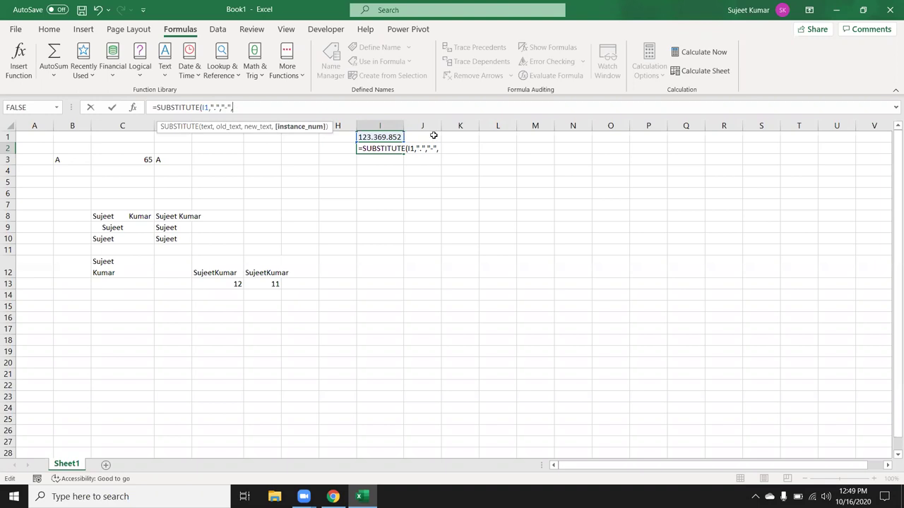
left_click(439, 151)
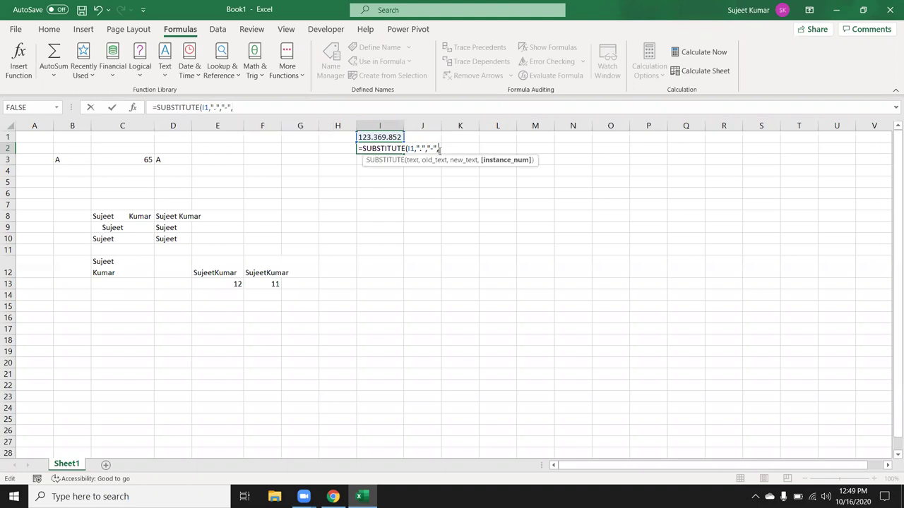
type("1")
key("Return")
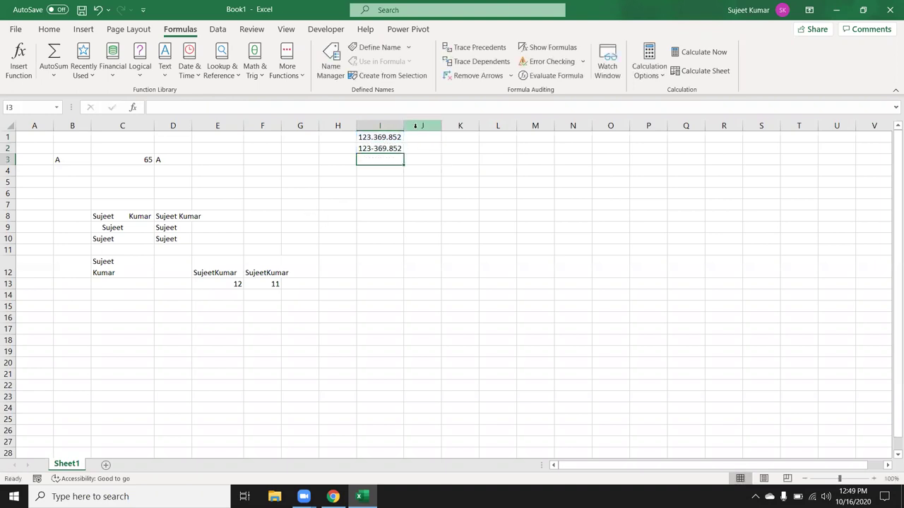
Try instance 2, then drop the instance argument so every dot becomes a hyphen.
double_click(393, 149)
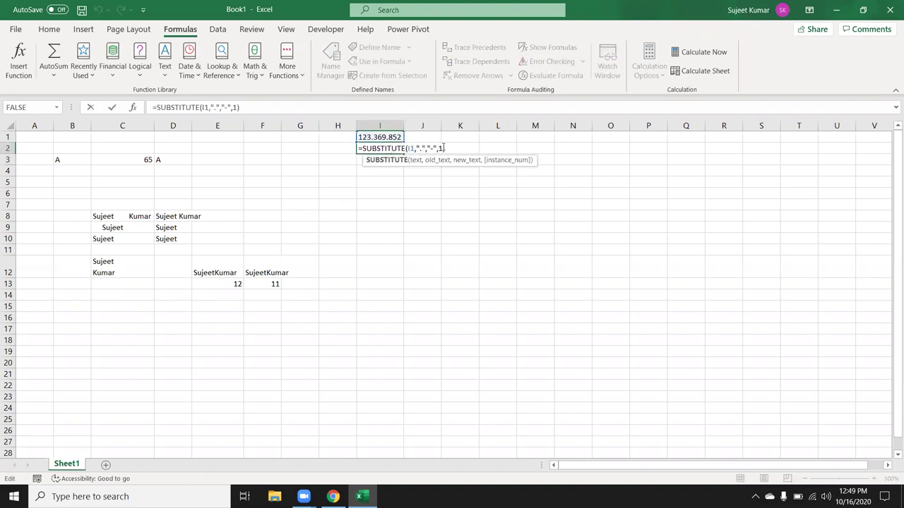
double_click(440, 148)
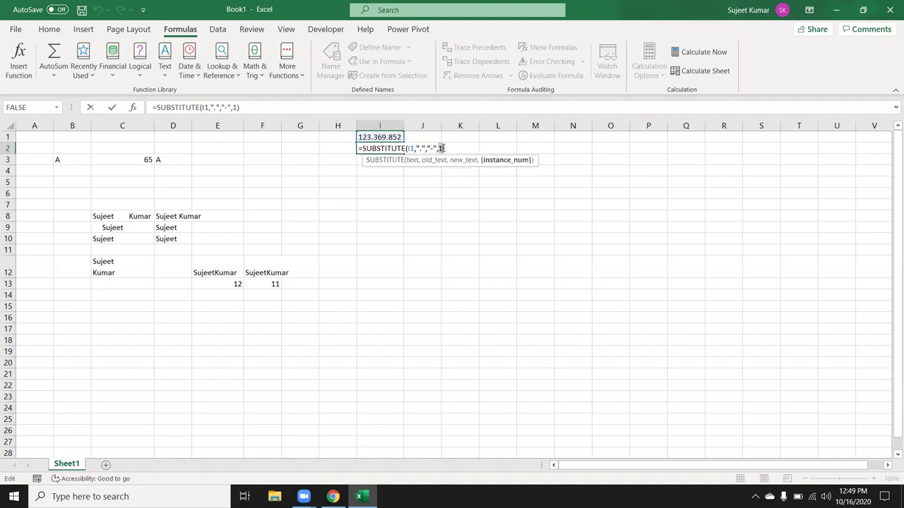
type("2")
key("BackSpace")
key("BackSpace")
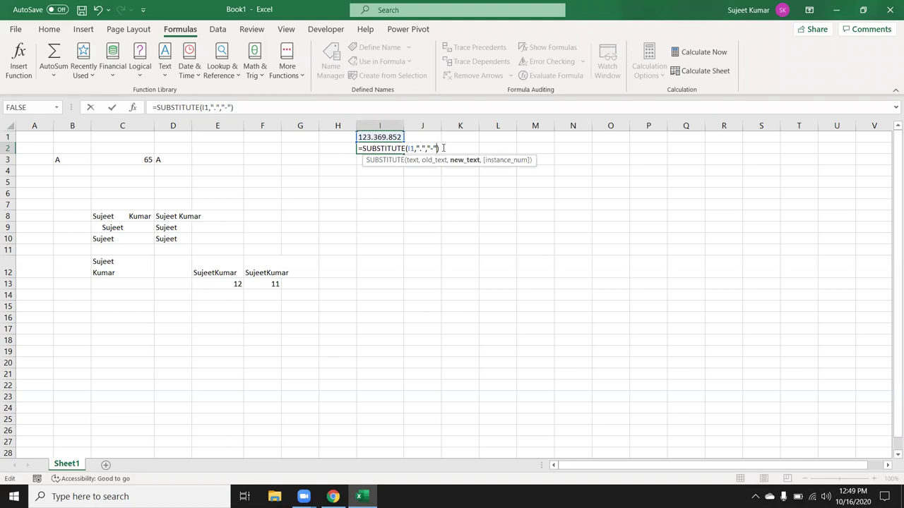
key("Return")
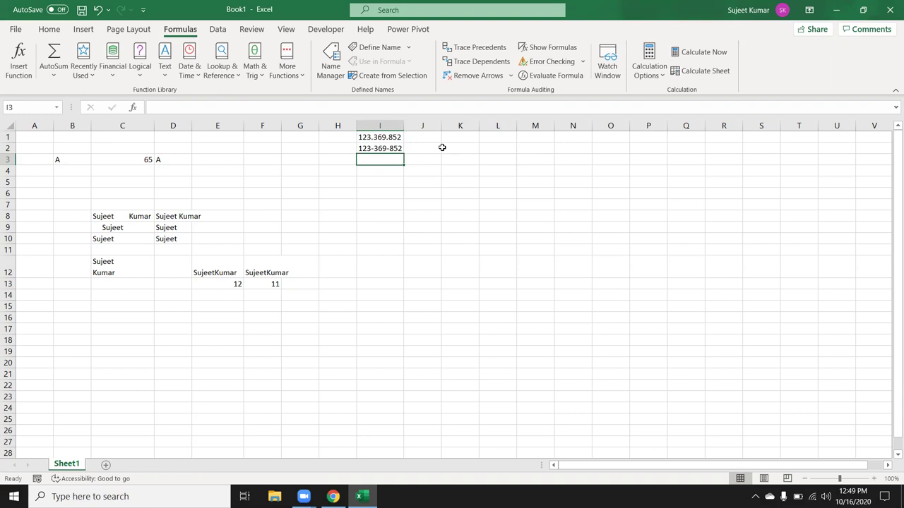
double_click(397, 147)
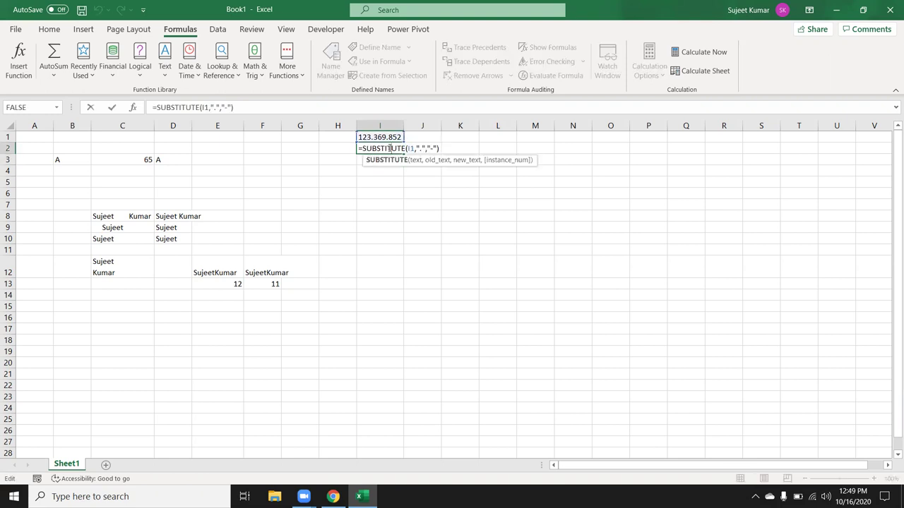
left_click_drag(415, 149, 424, 148)
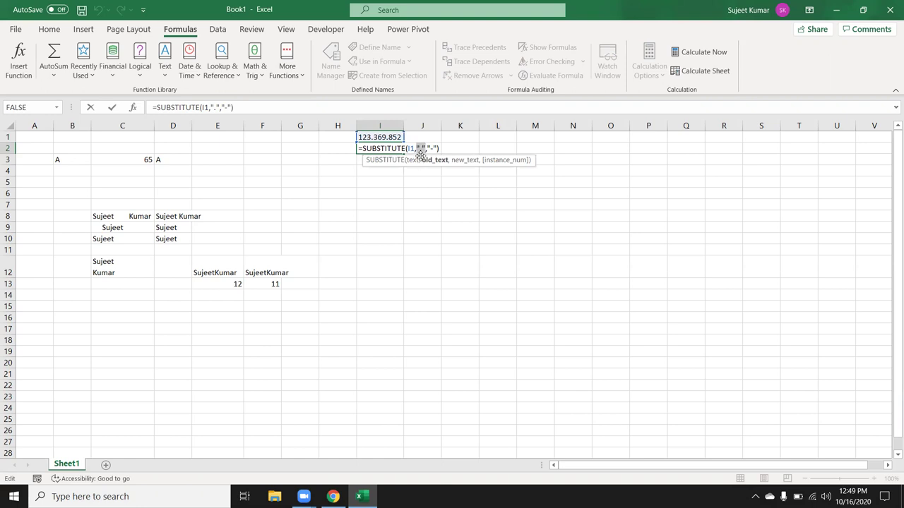
left_click(437, 149)
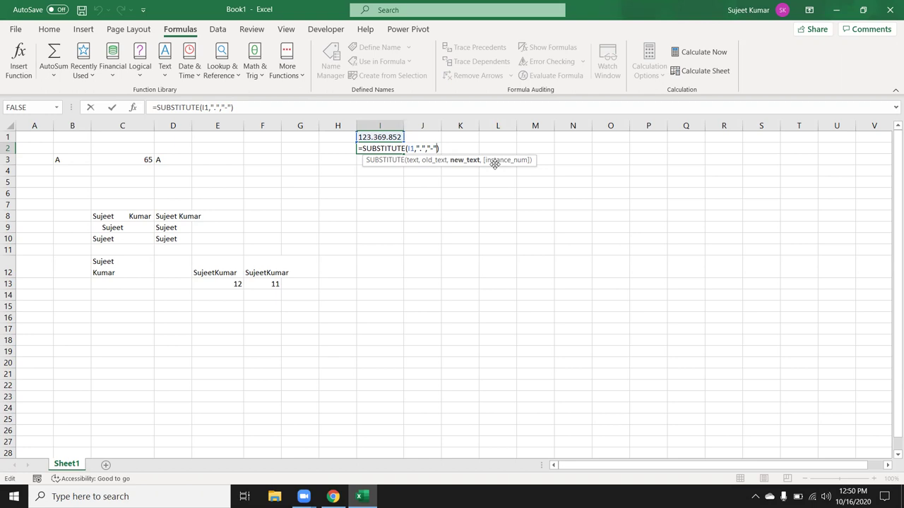
type("1")
key("BackSpace")
type(",")
key("BackSpace")
key("ctrl+Return")
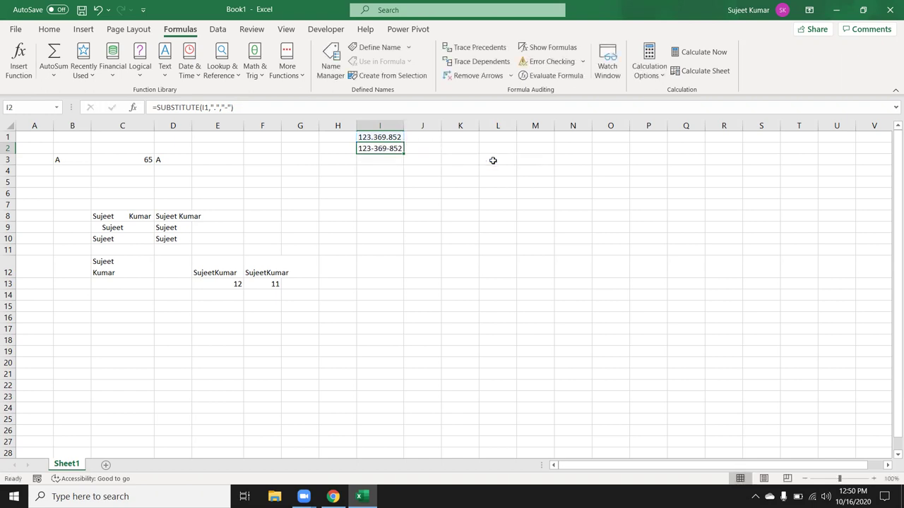
Enter =REPLACE(I2,4,1,"/") in I3, which shows 123/369-852.
left_click(382, 157)
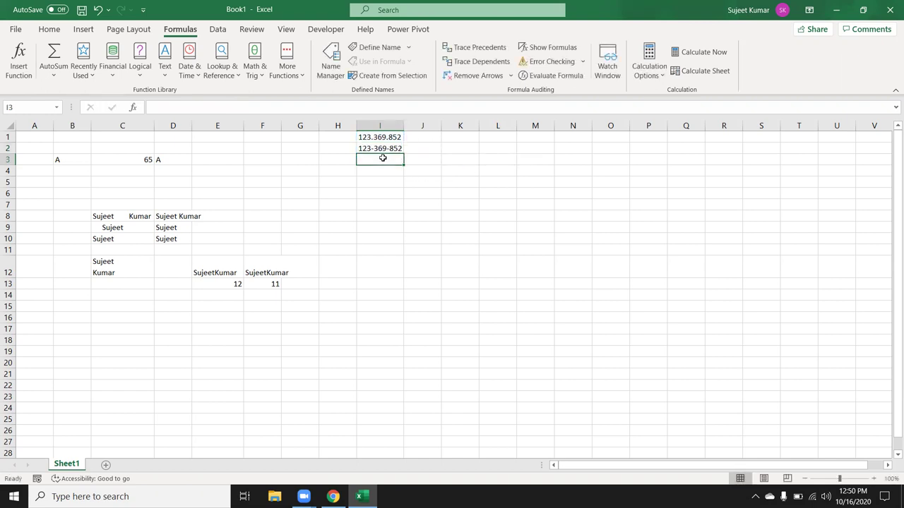
type("=S")
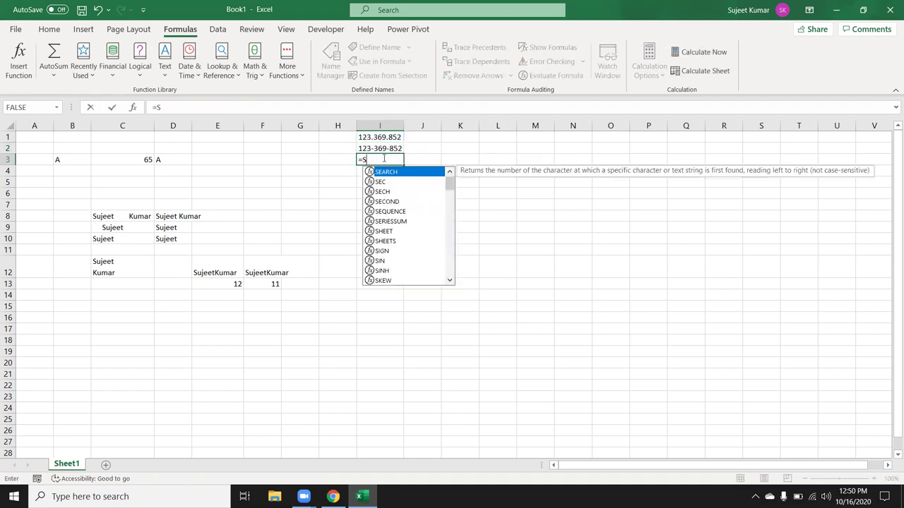
key("BackSpace")
type("REPL")
key("Tab")
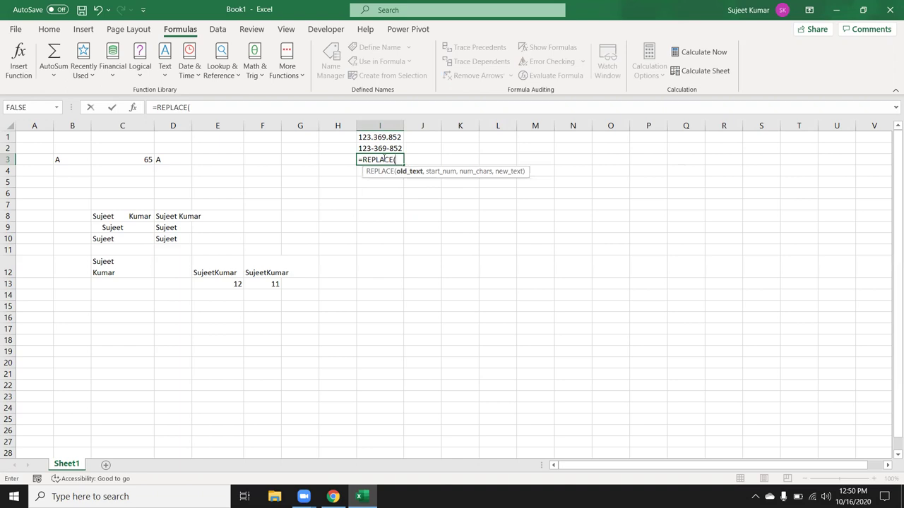
key("Up")
type(",")
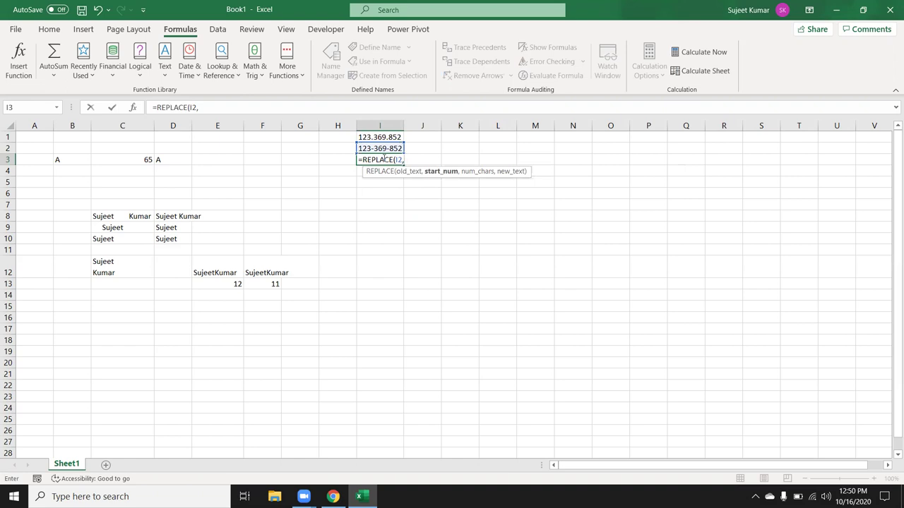
type("4,1,")
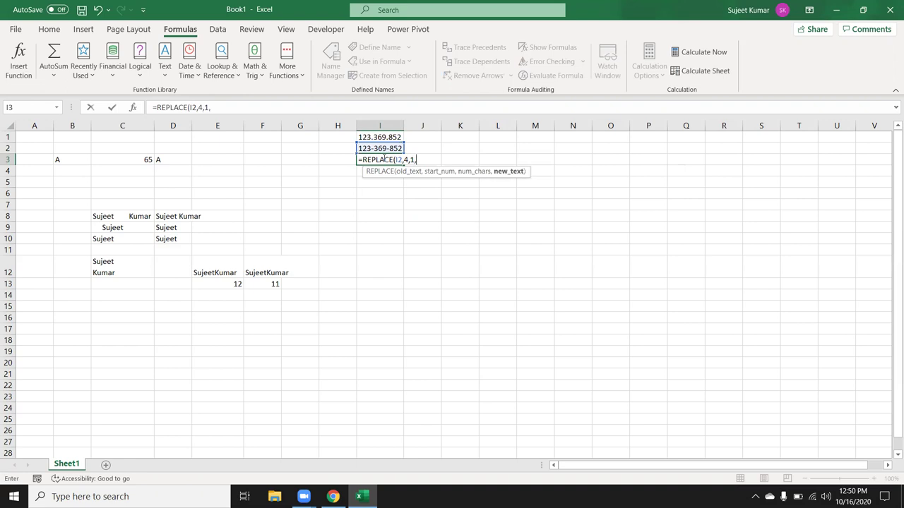
type("\"/\"")
key("Return")
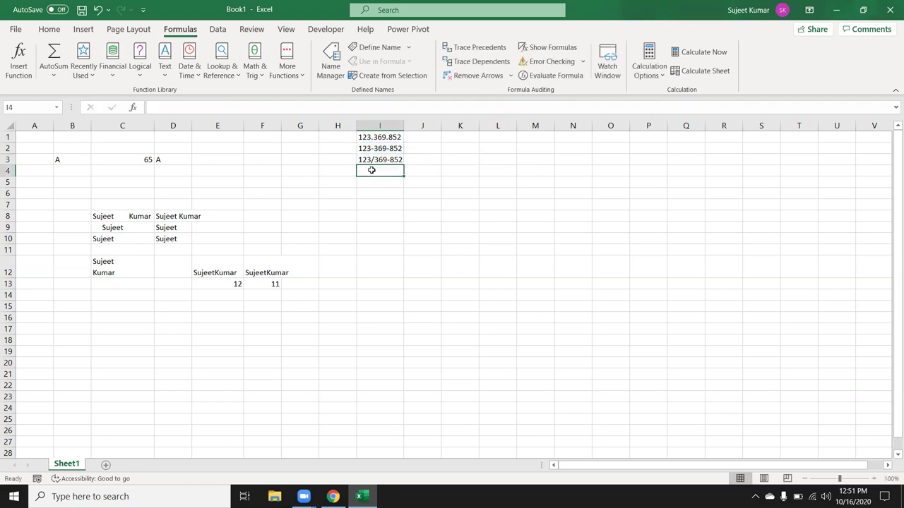
key("Up")
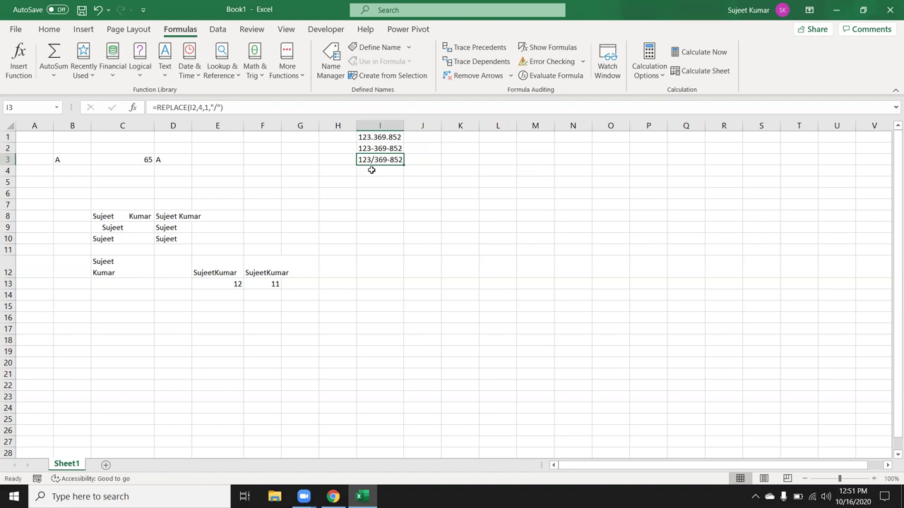
left_click(396, 116)
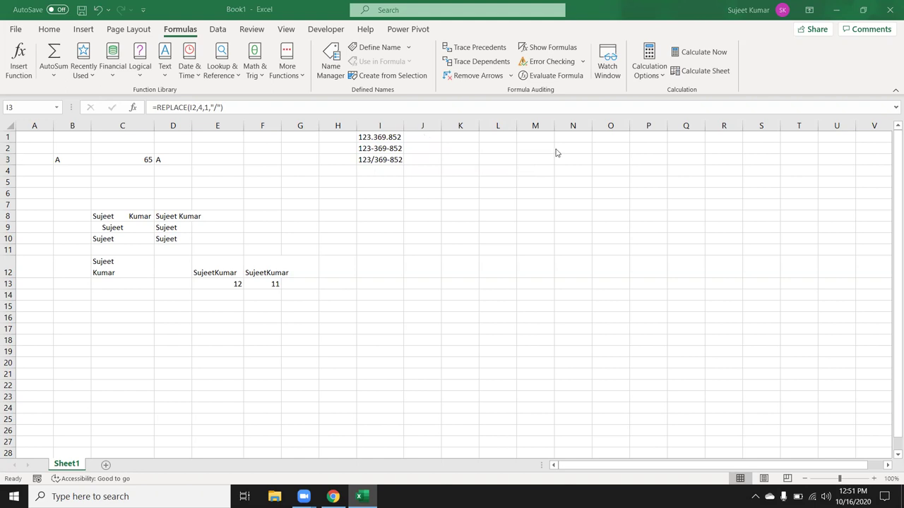
Start a SUBSTITUTE formula on C12 in C13, then cancel it, leaving C13 empty.
key("F2")
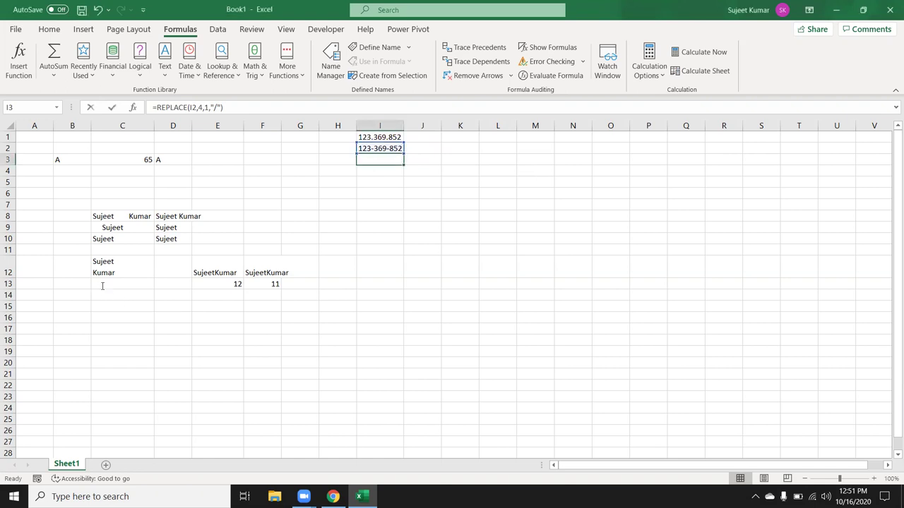
key("Escape")
left_click(101, 285)
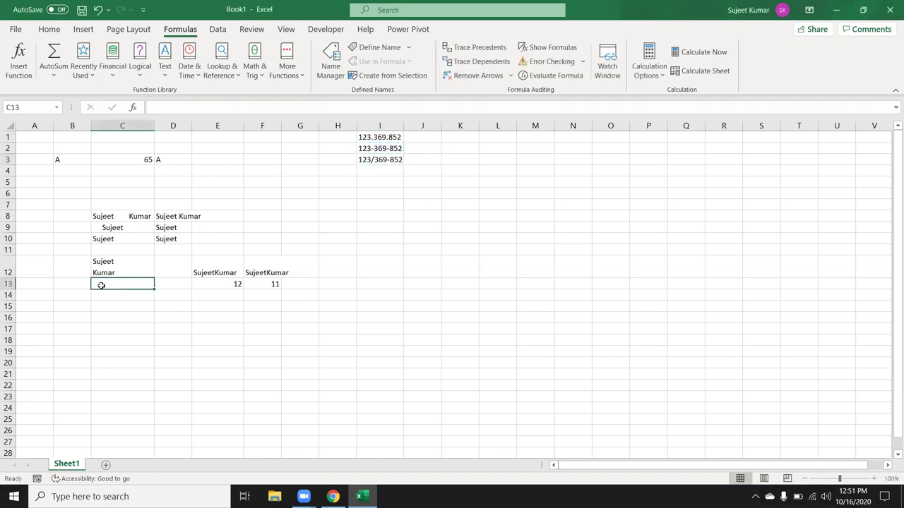
type("=SU")
key("Tab")
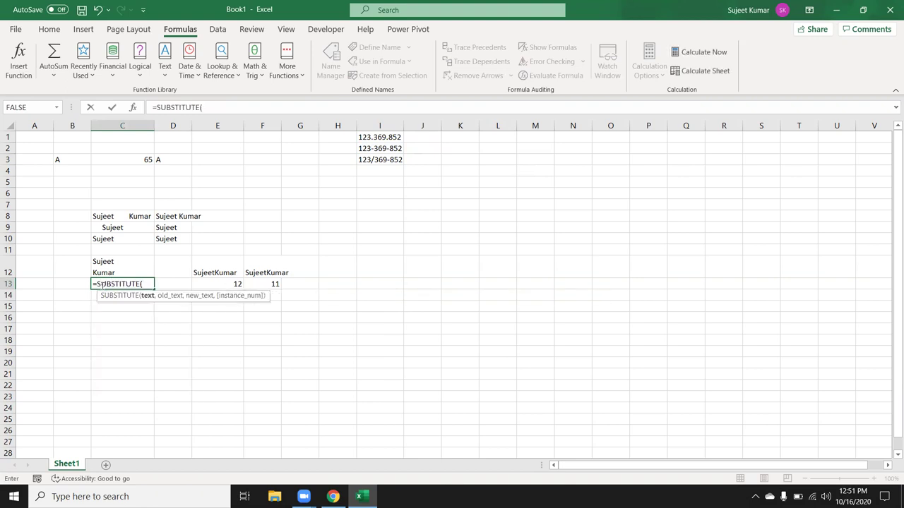
key("Up")
type(",")
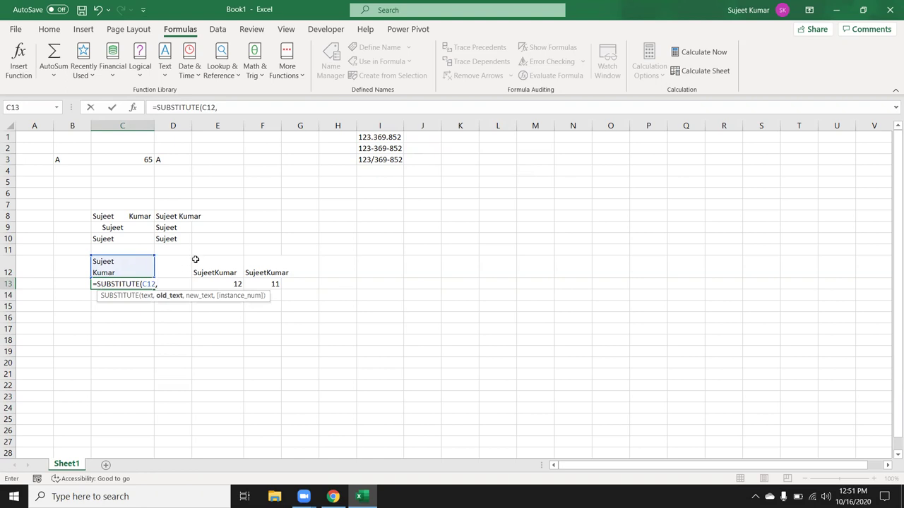
key("Escape")
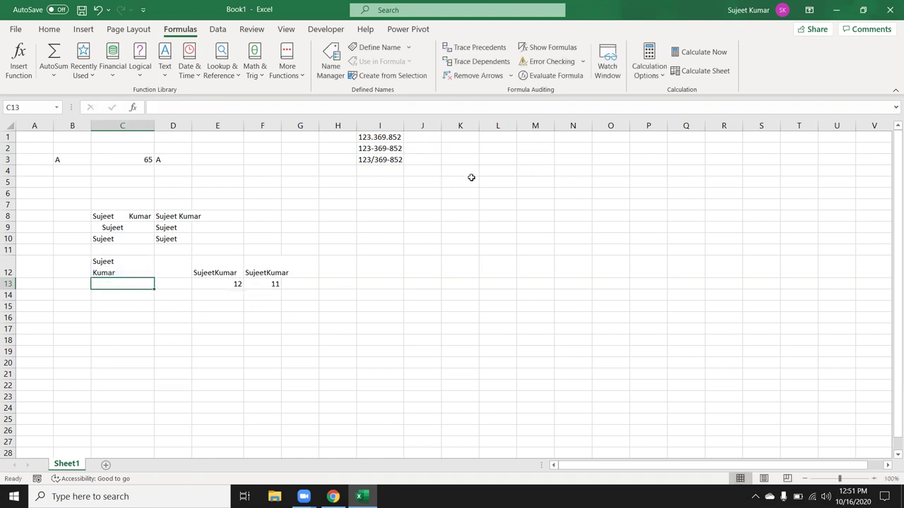
Enter a line break in K5 with Alt+Enter so row 5 grows taller.
left_click(458, 182)
double_click(458, 183)
key("alt+Return")
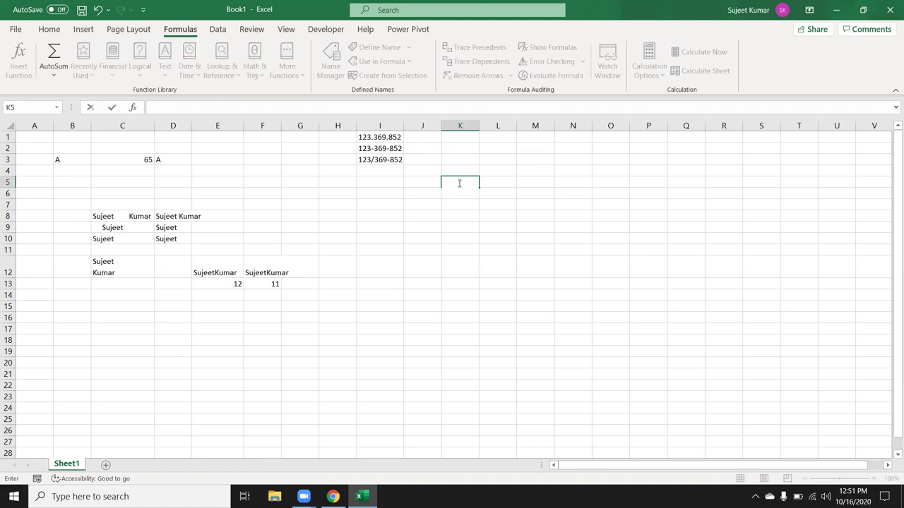
key("Return")
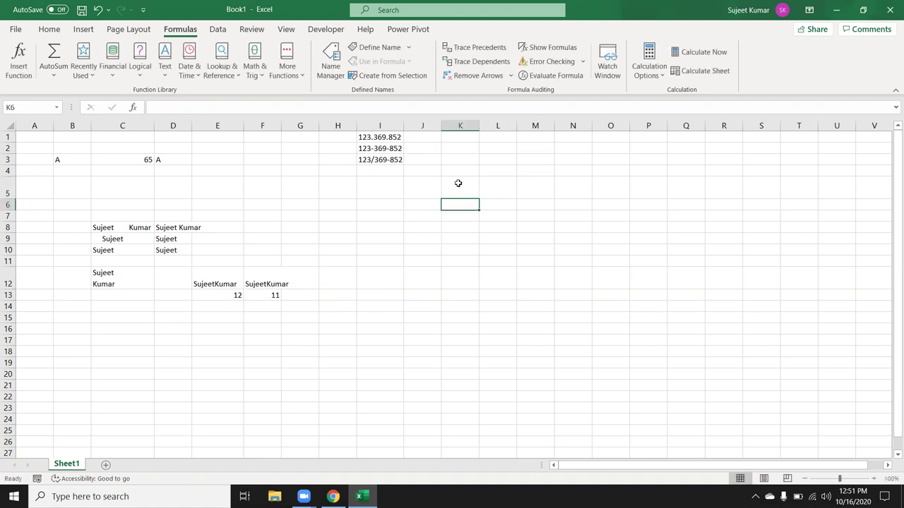
left_click(458, 183)
key("Delete")
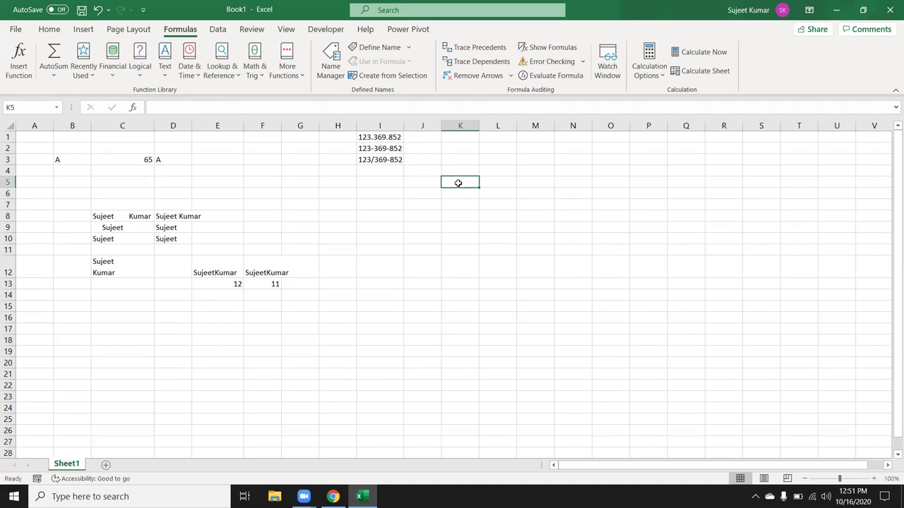
type("sUJEE")
key("BackSpace")
key("BackSpace")
key("BackSpace")
key("BackSpace")
key("BackSpace")
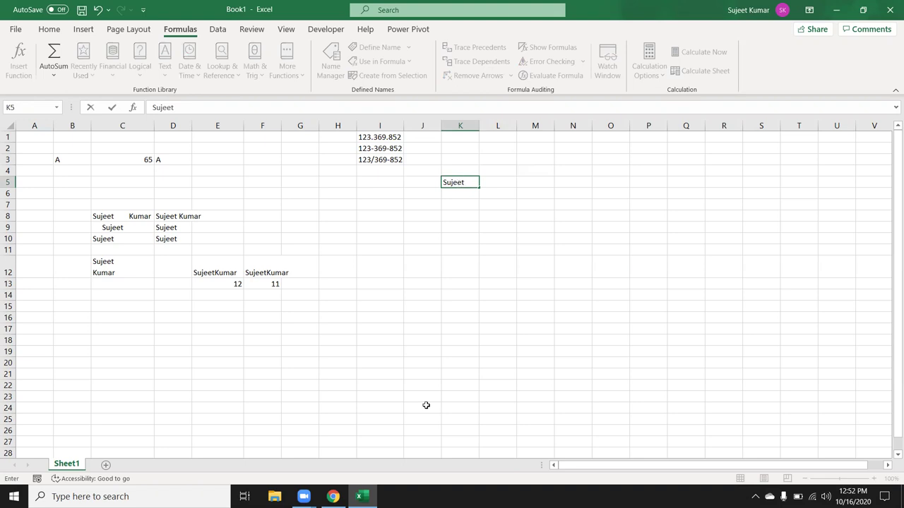
key("alt+Return")
left_click(426, 405, "shift")
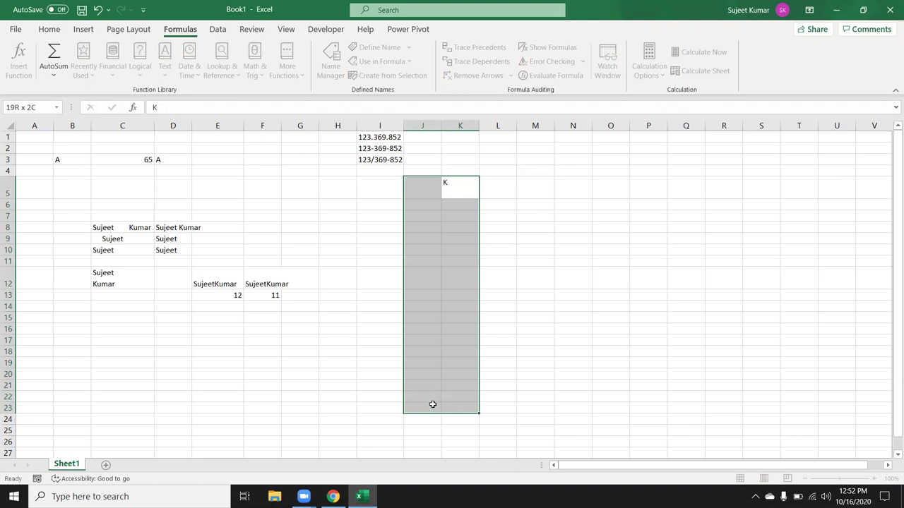
double_click(473, 192)
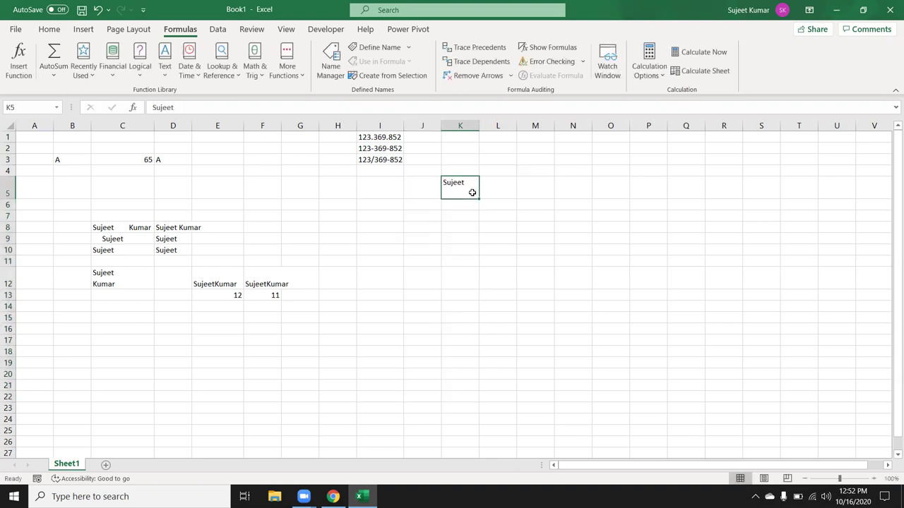
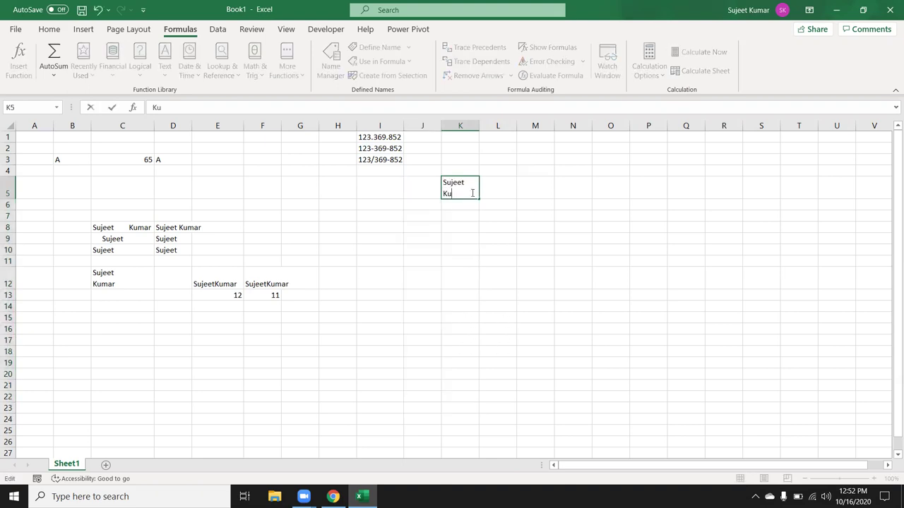
key("Return")
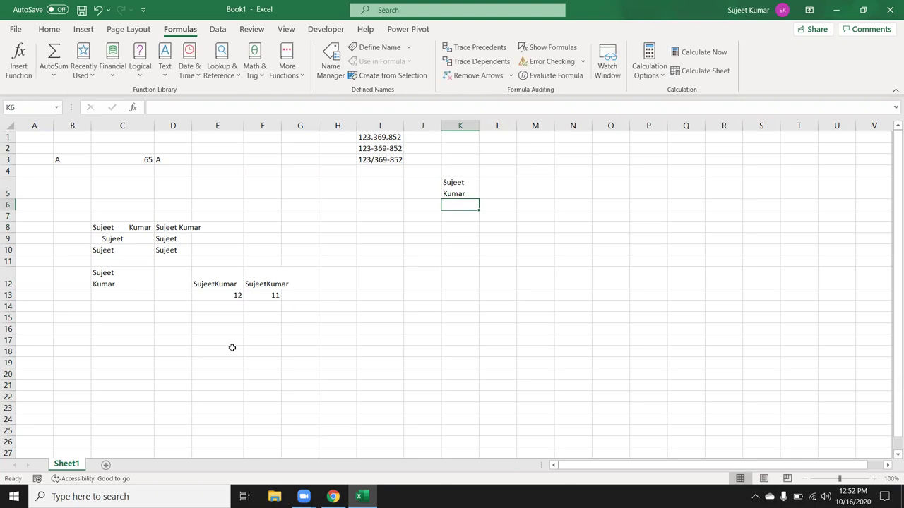
left_click(123, 291)
type("=")
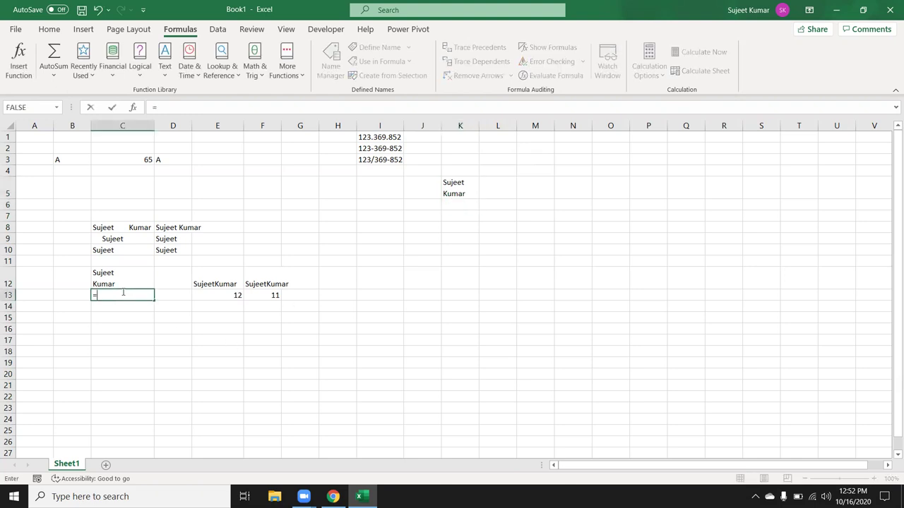
type("sub")
key("Tab")
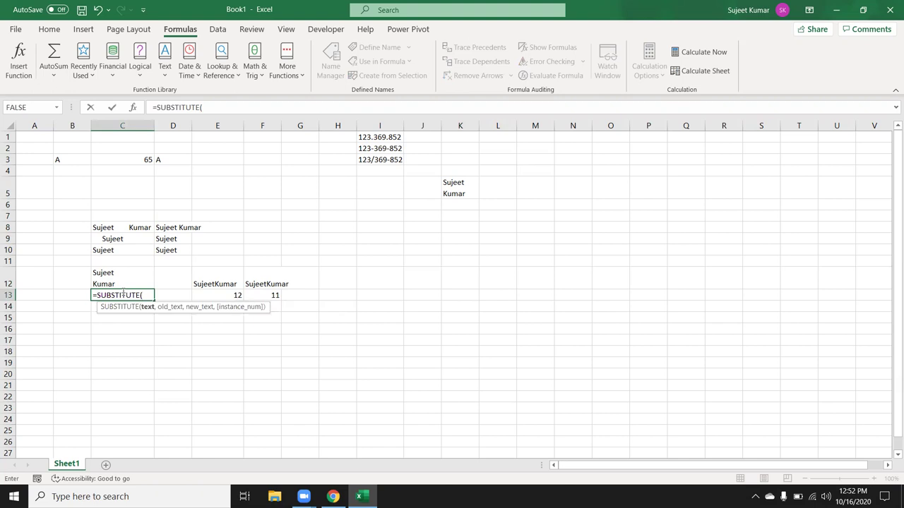
key("Up")
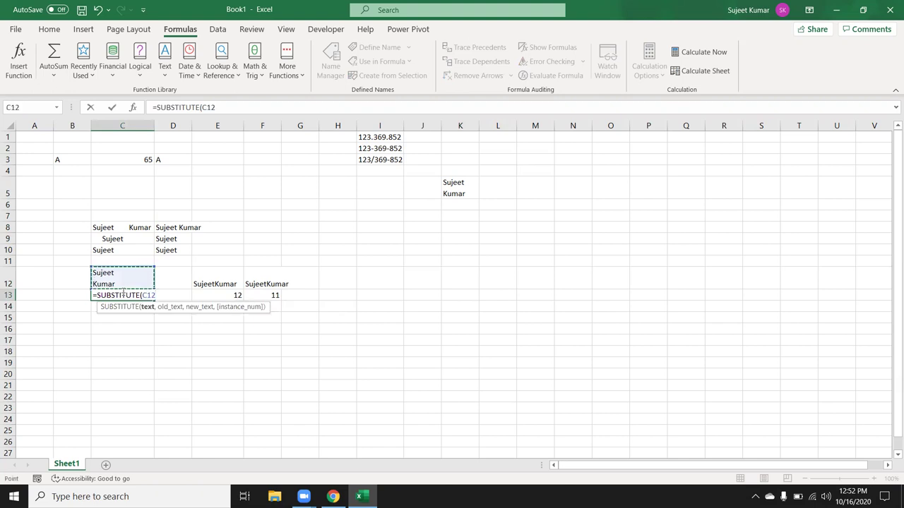
type(",\"")
key("alt+Return")
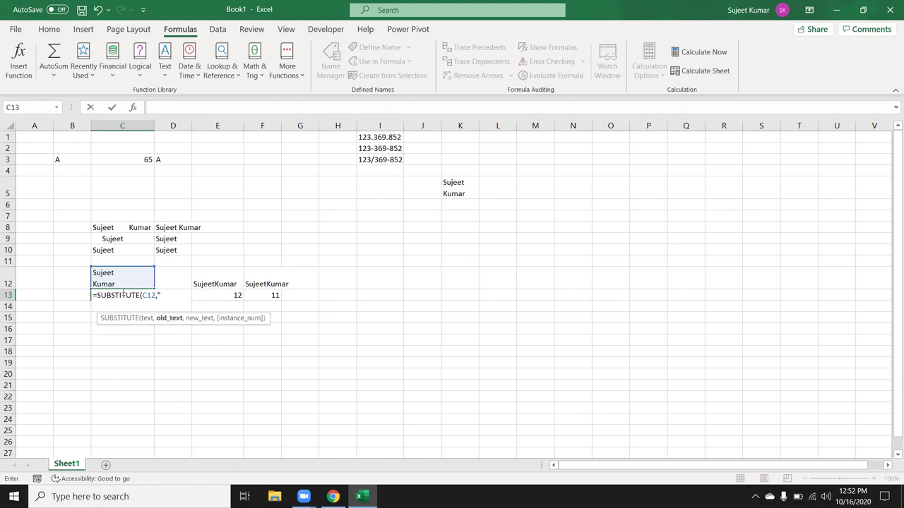
key("Escape")
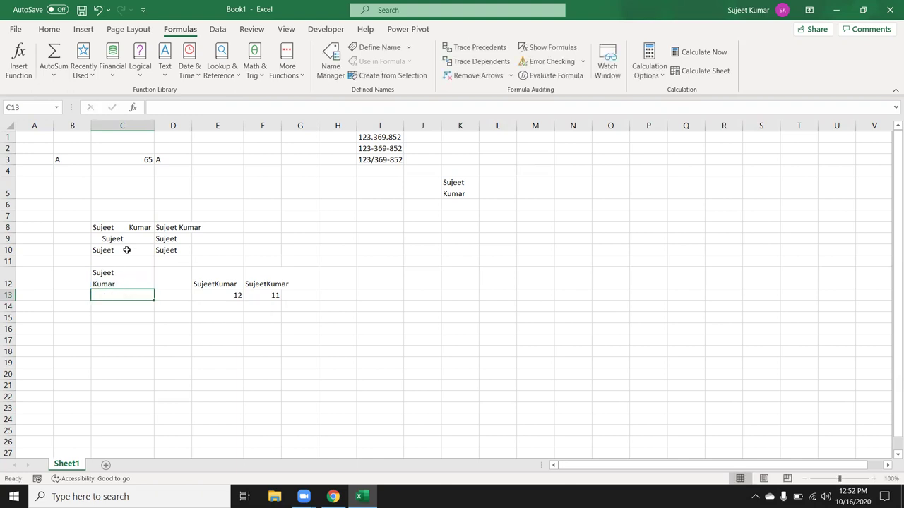
Put a line-break entry into cell I5.
left_click(138, 158)
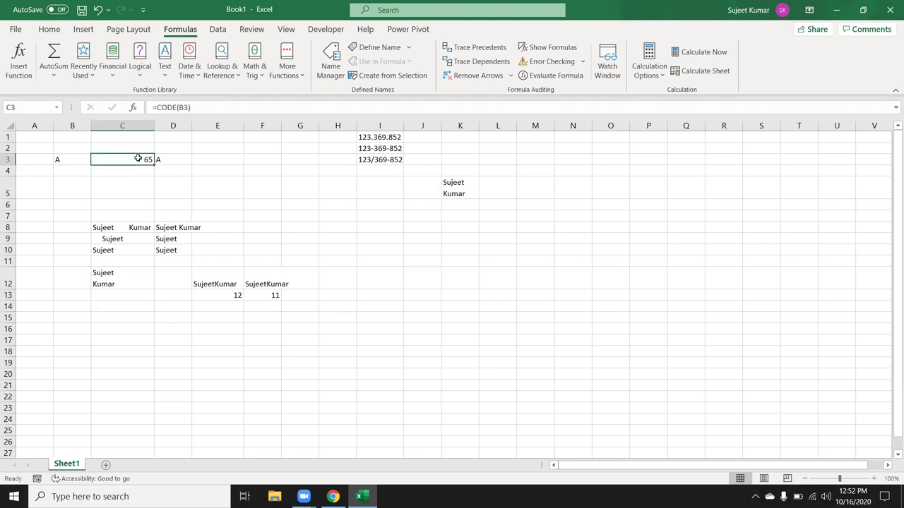
left_click(365, 185)
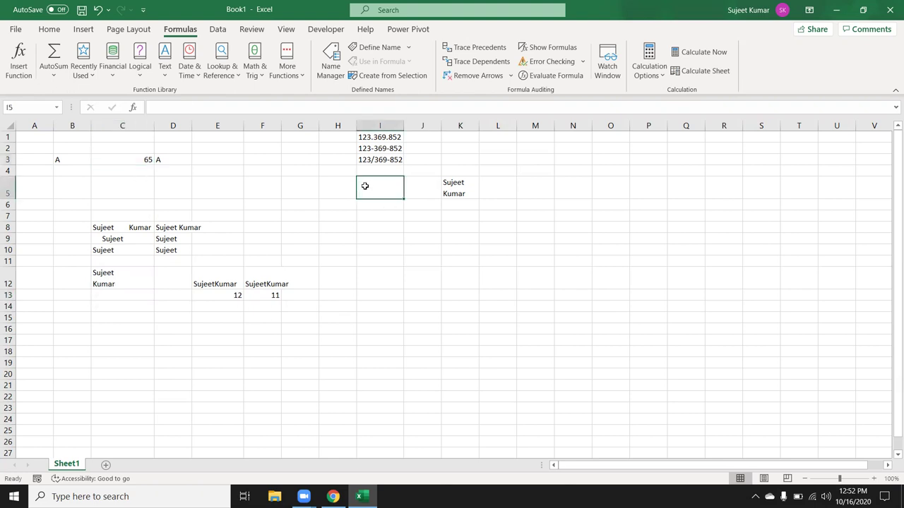
double_click(365, 186)
key("F2")
key("Return")
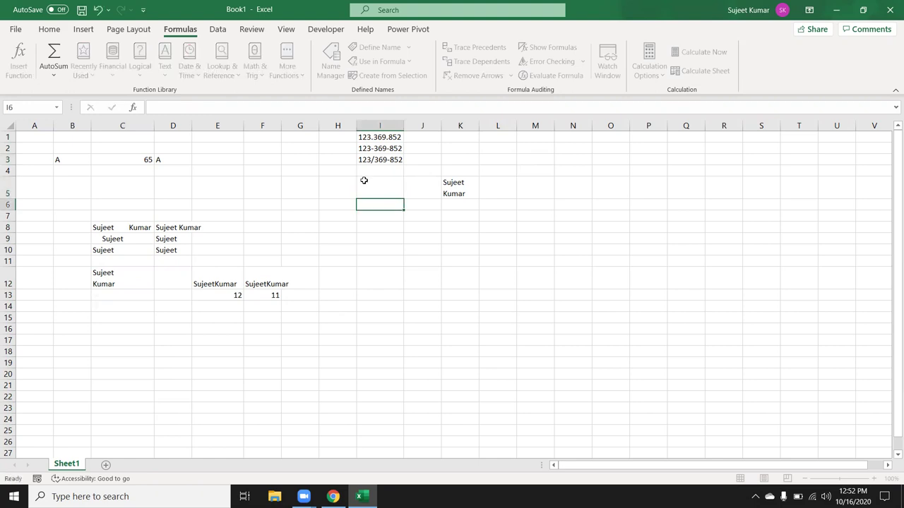
Enter =CODE(I5) in I6, returning 10, and =CHAR(I6) in I7.
type("=cod")
key("Tab")
left_click(364, 180)
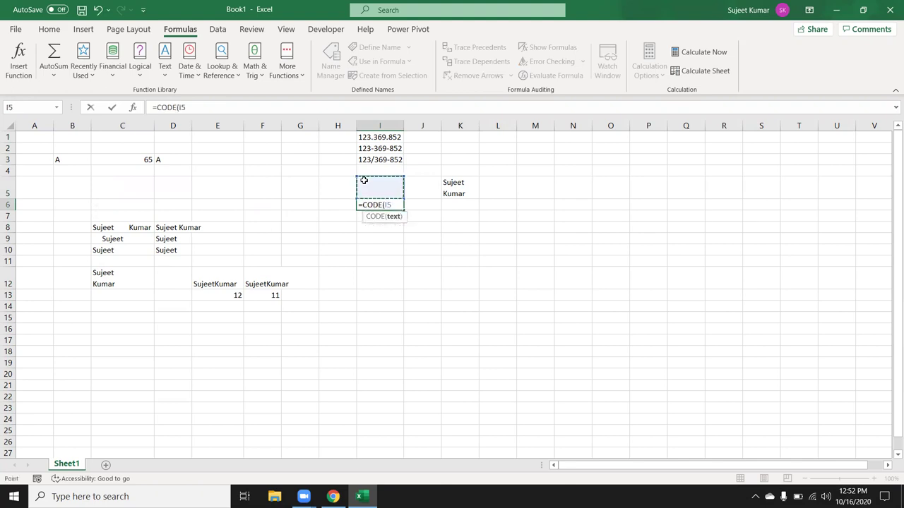
type(")")
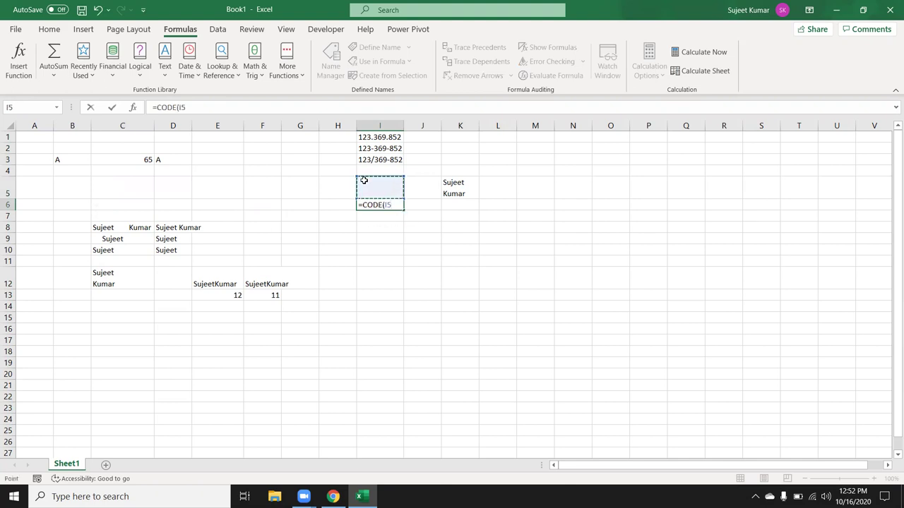
key("Return")
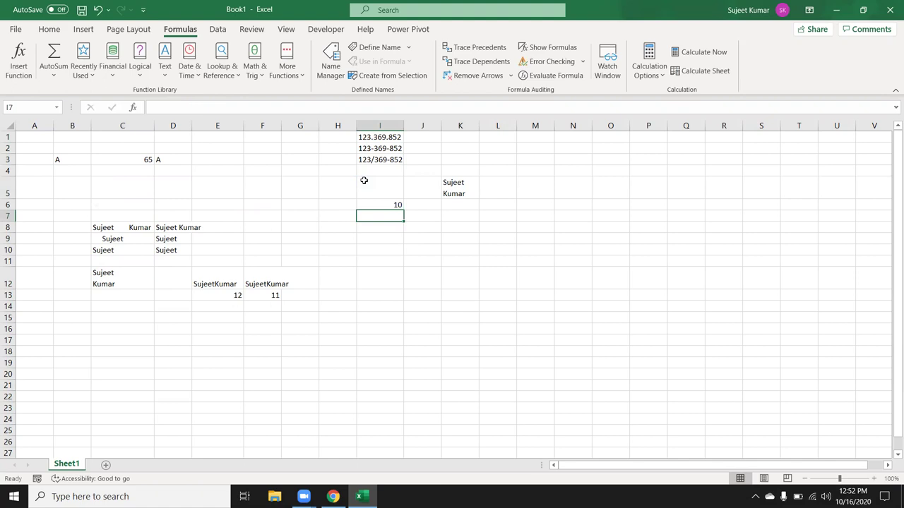
type("=ch")
key("Tab")
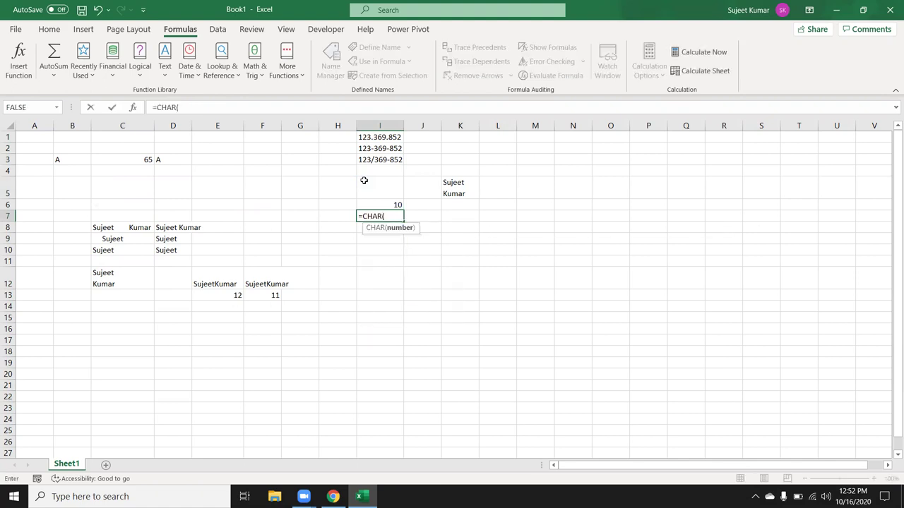
key("Up")
type(")")
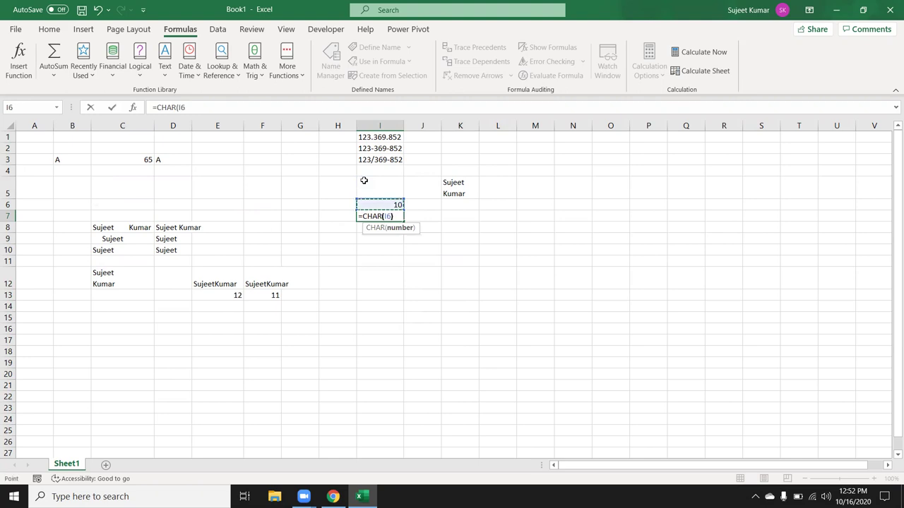
key("Return")
Enter =I5=I7 in I8 to confirm the two line breaks match (TRUE).
type("=")
key("Up")
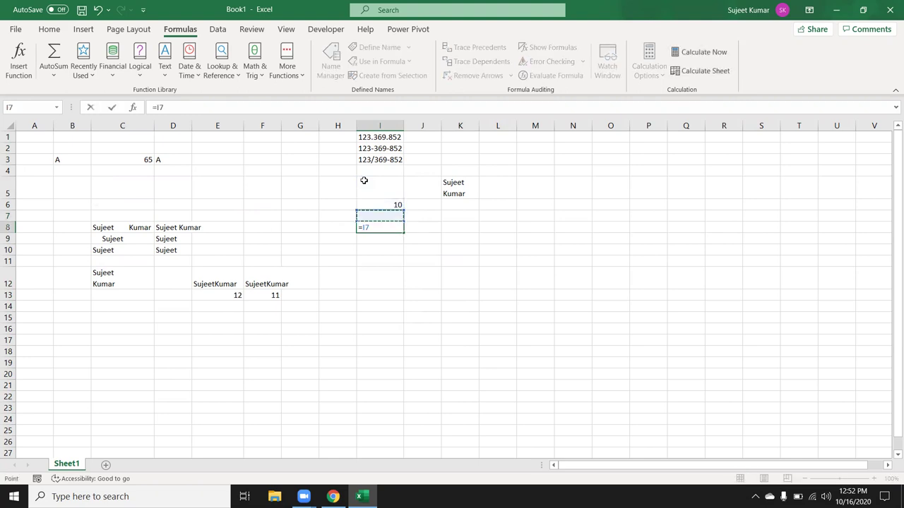
left_click(363, 181)
type("=")
key("Up")
key("Return")
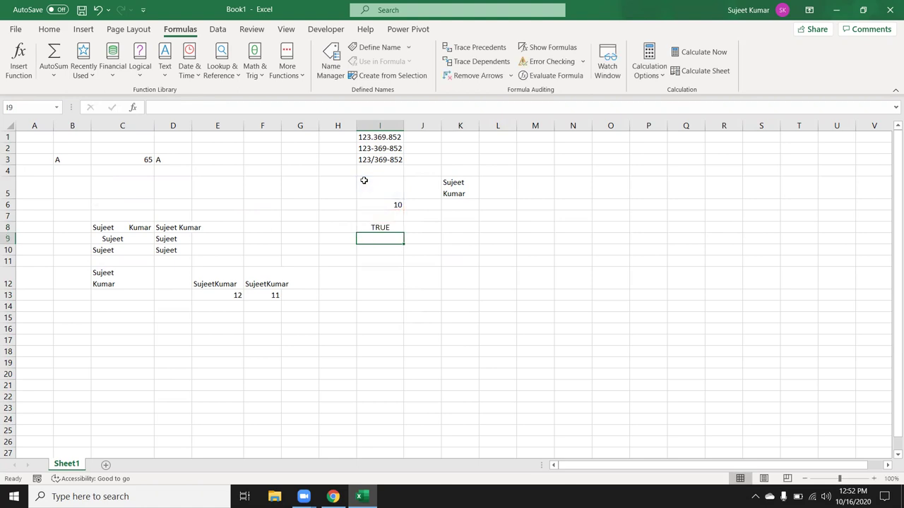
left_click(148, 295)
Enter =SUBSTITUTE(C12,CHAR(10)," ") in C13 and recheck the formula.
type("=sub")
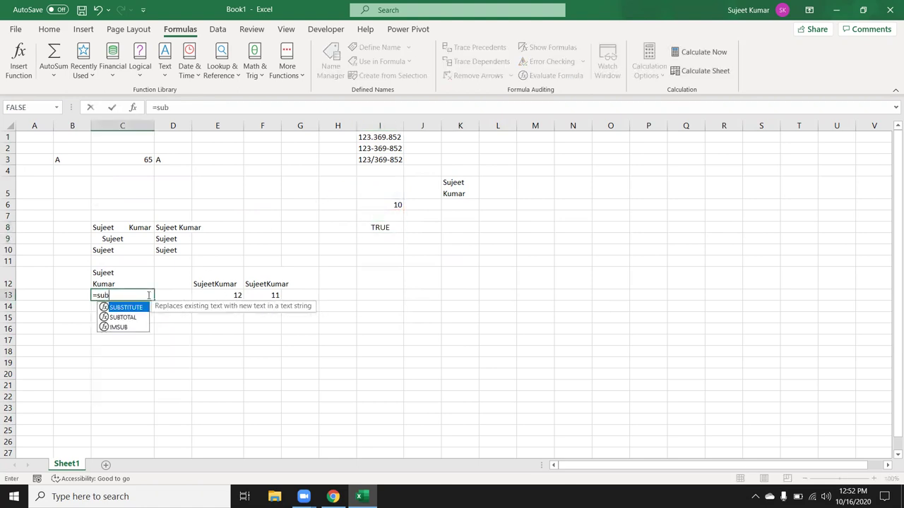
key("Tab")
left_click(125, 270)
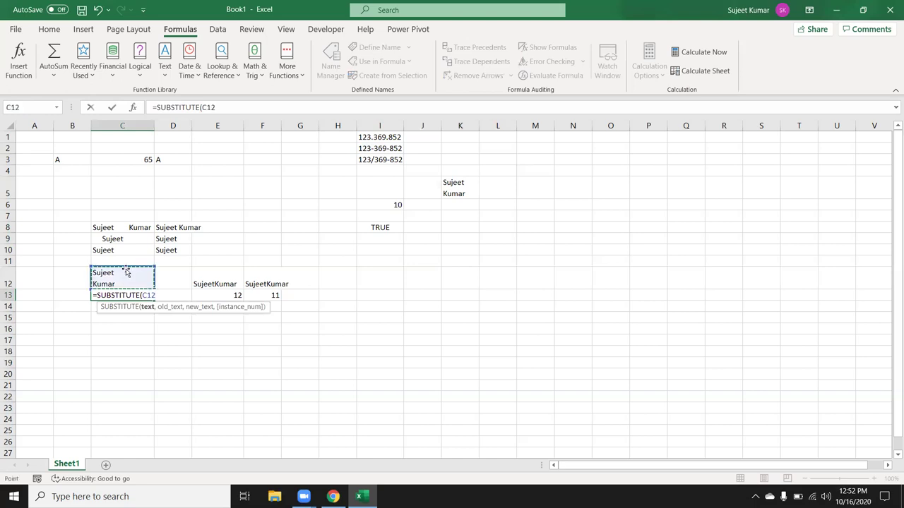
type(",")
type("cj")
key("BackSpace")
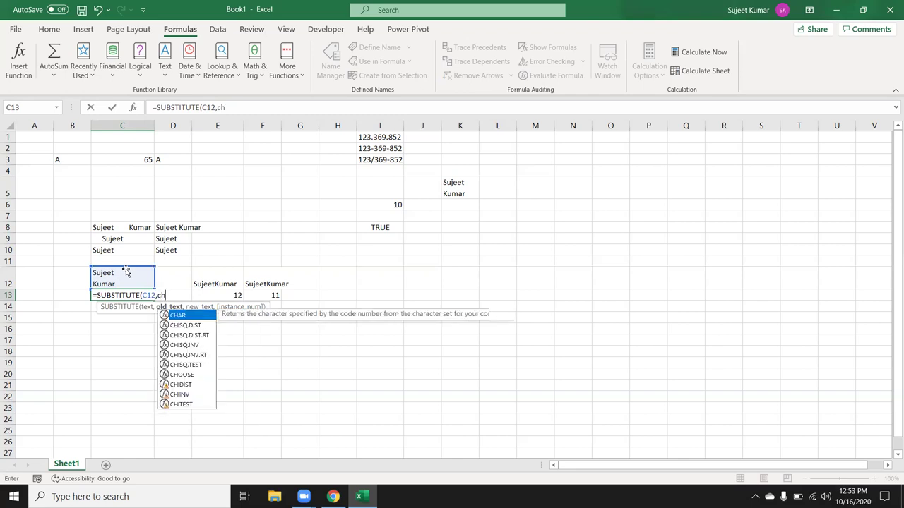
key("Tab")
type("10")
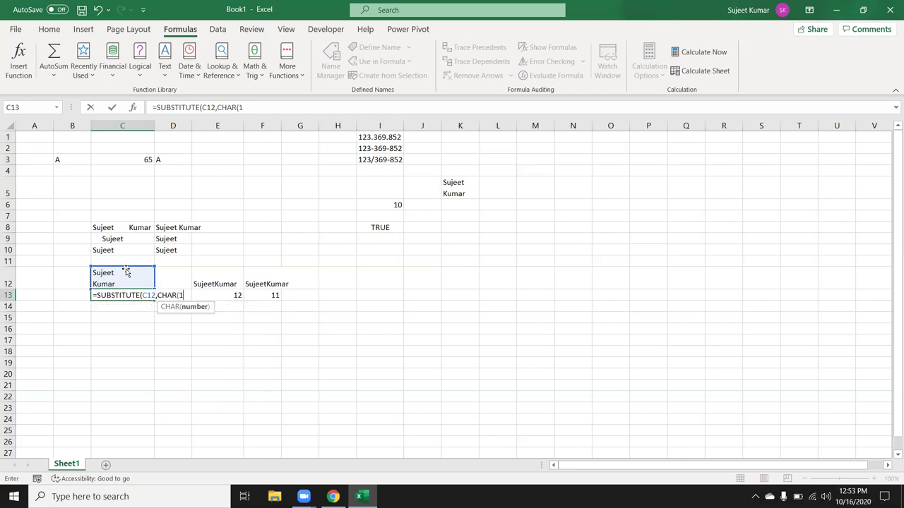
type(")")
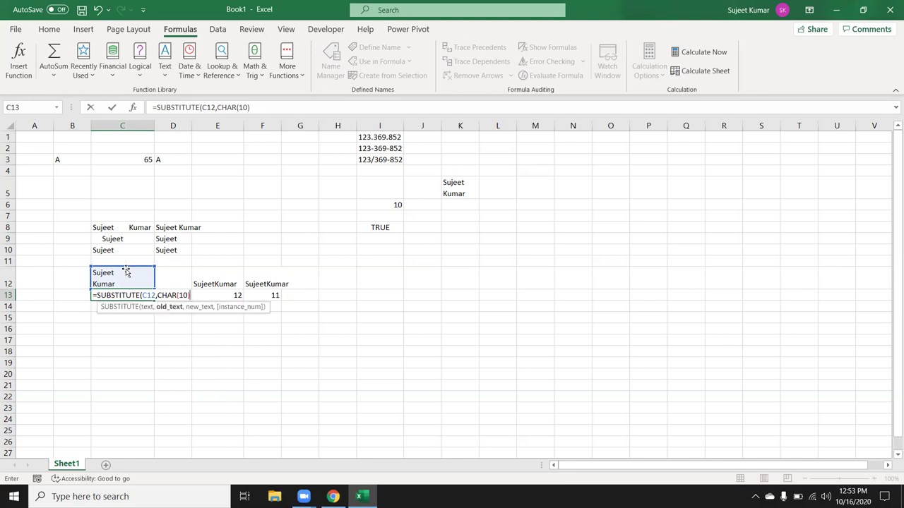
type(",")
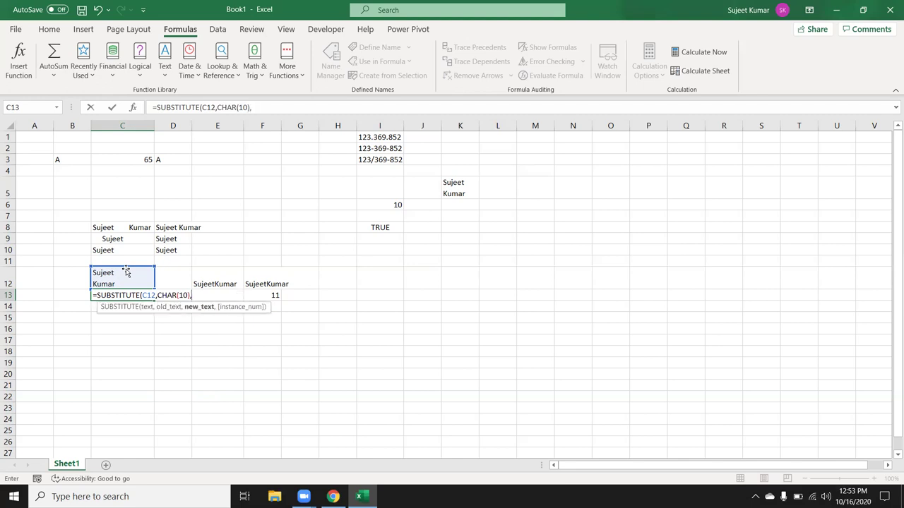
type("\" \"")
type(")")
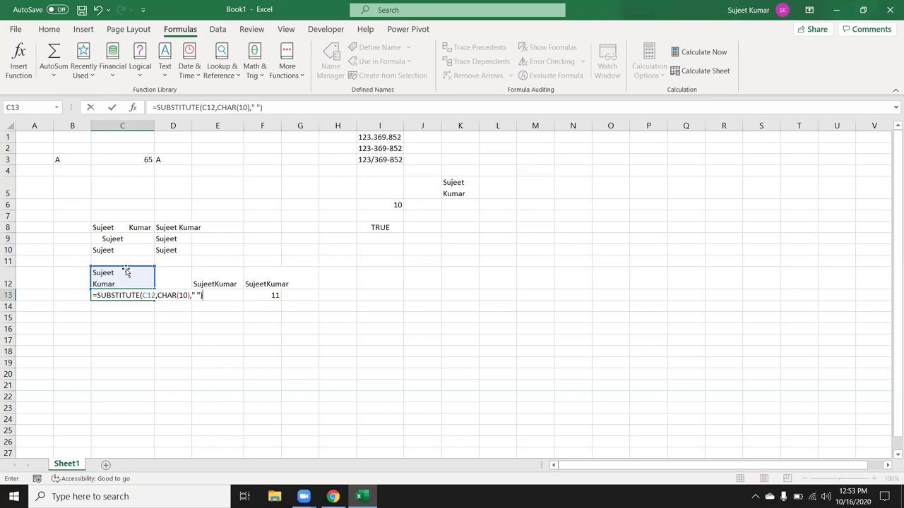
key("Return")
key("Up")
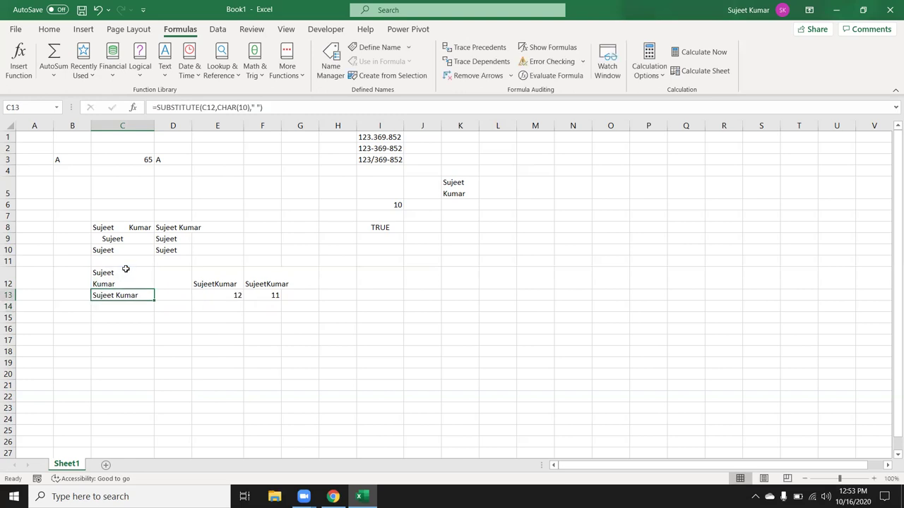
double_click(122, 295)
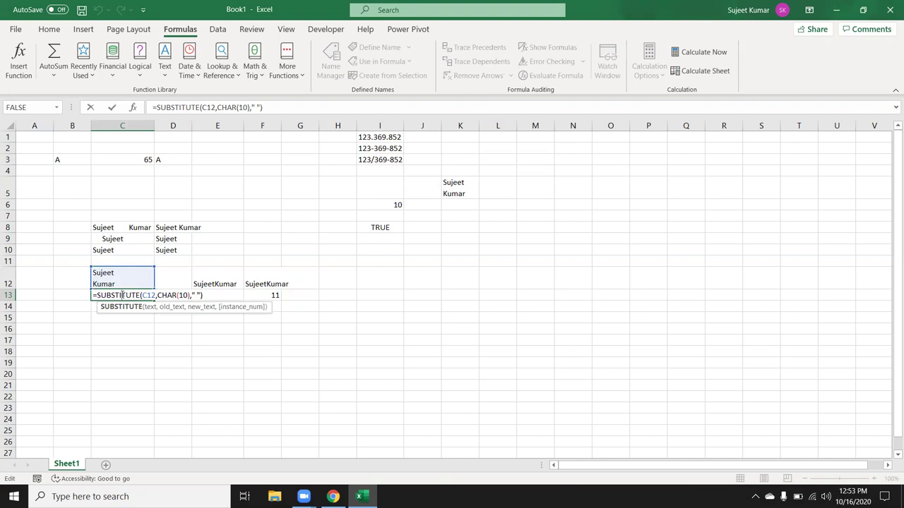
key("Return")
left_click(122, 295)
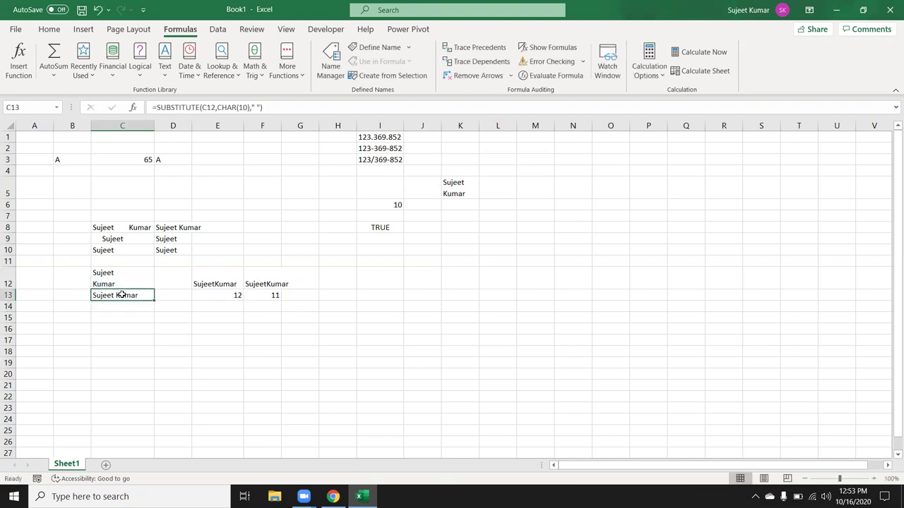
Type 123.369.852 in C17 and enter =LEFT(C17,3) in D17, returning 123.
key("Down")
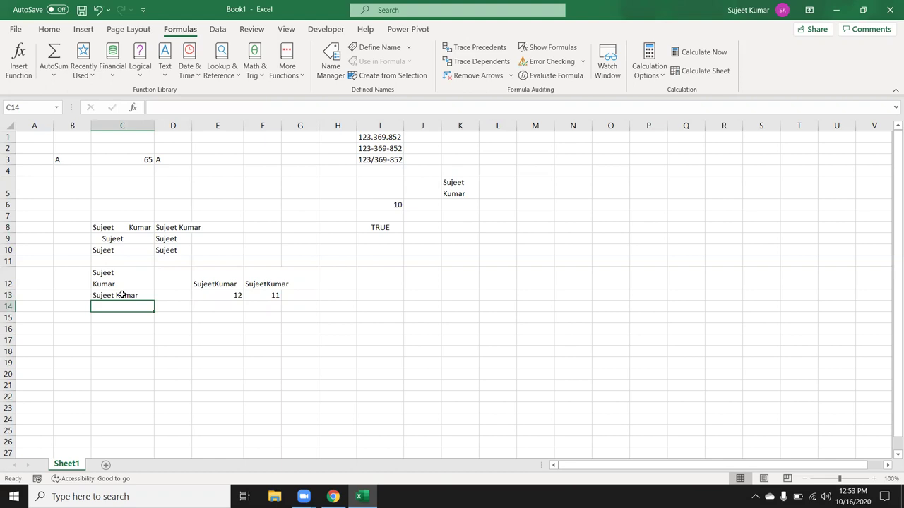
key("Down")
key("Down")
key("Down")
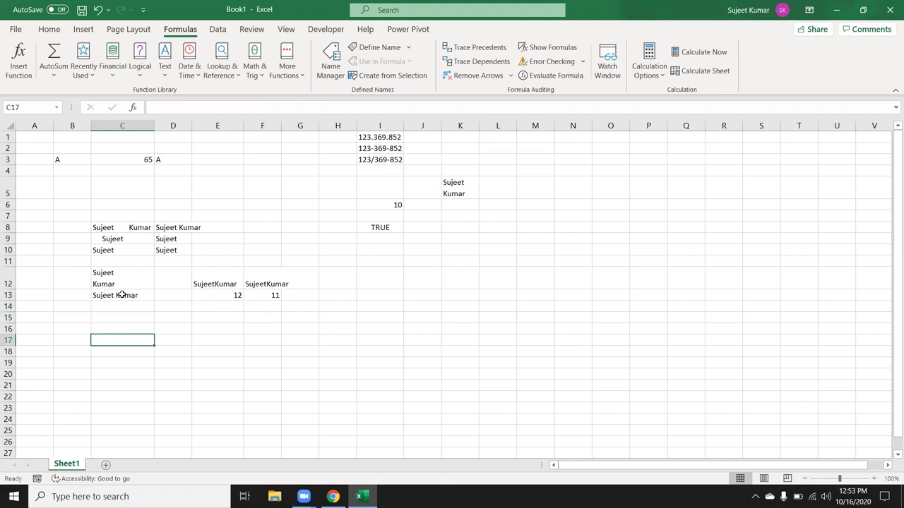
type("123.369.852")
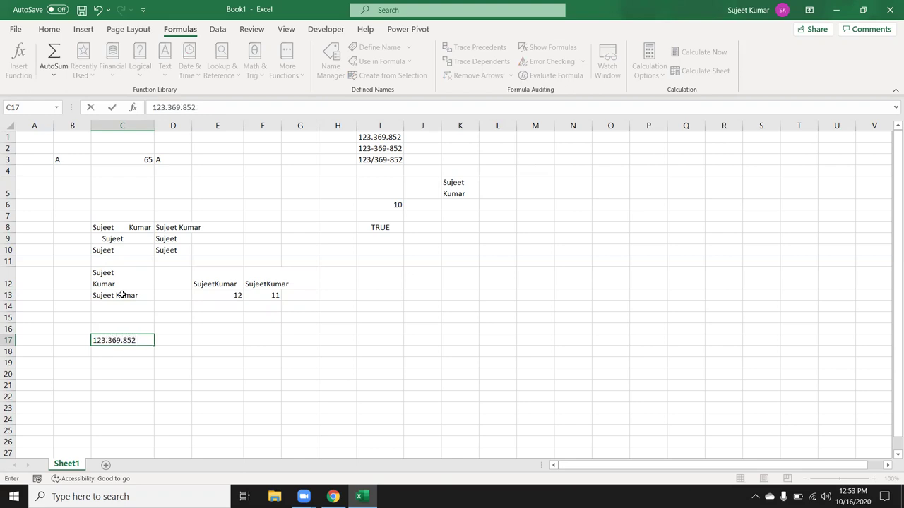
key("Tab")
type("=lef")
key("Tab")
key("Left")
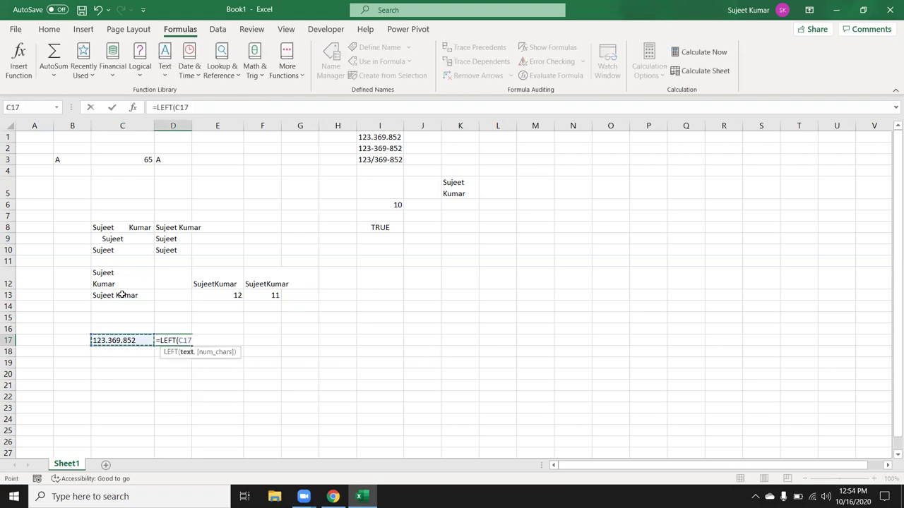
type(",3")
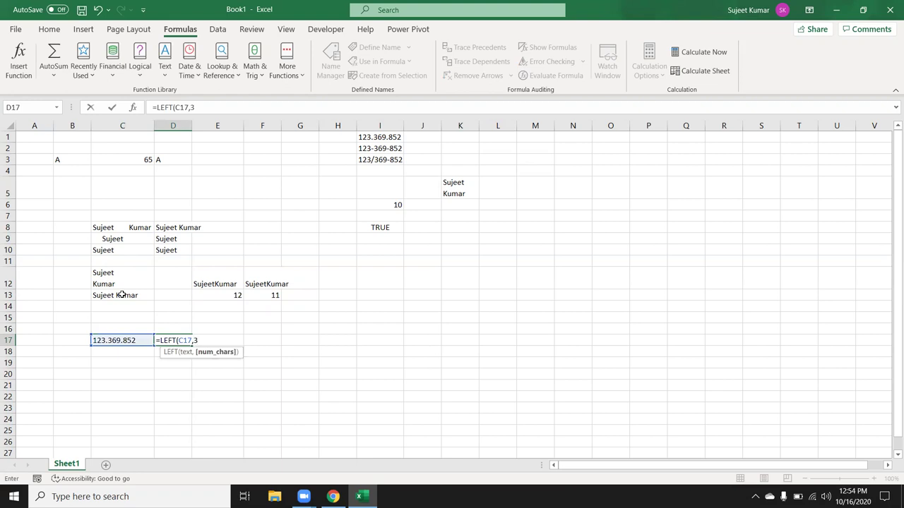
type(")")
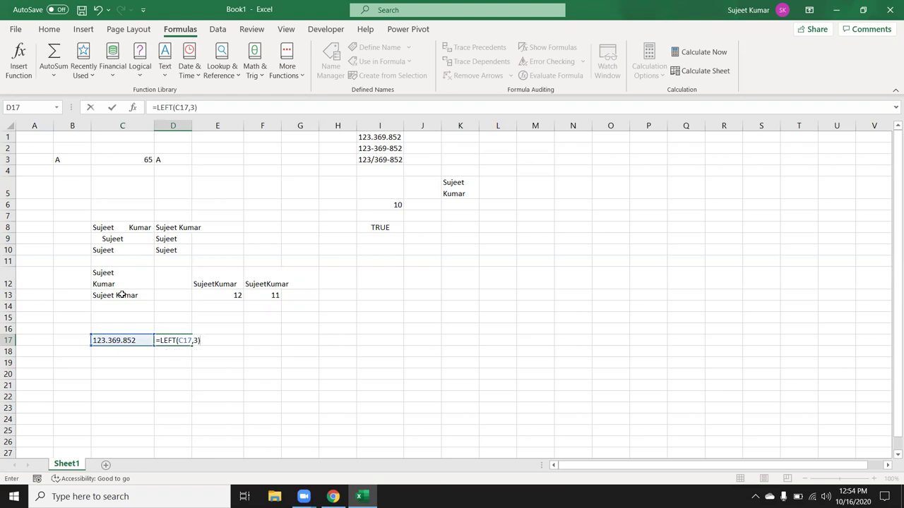
key("Return")
key("Up")
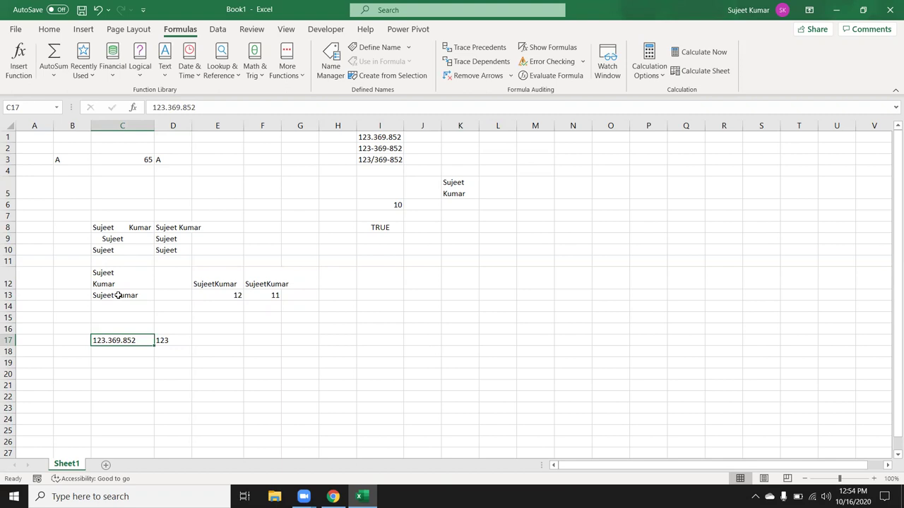
Copy C13's SUBSTITUTE formula and trial-paste it into E13, then undo the paste.
left_click(216, 284)
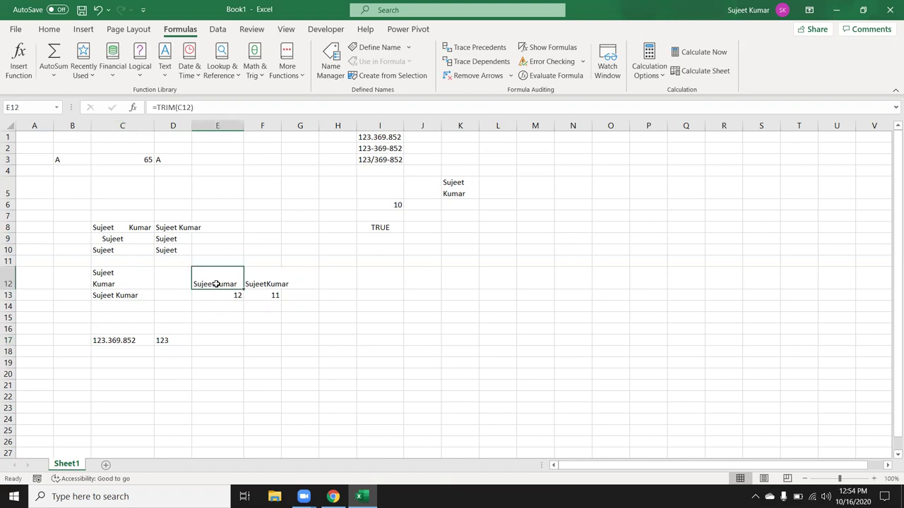
left_click(137, 293)
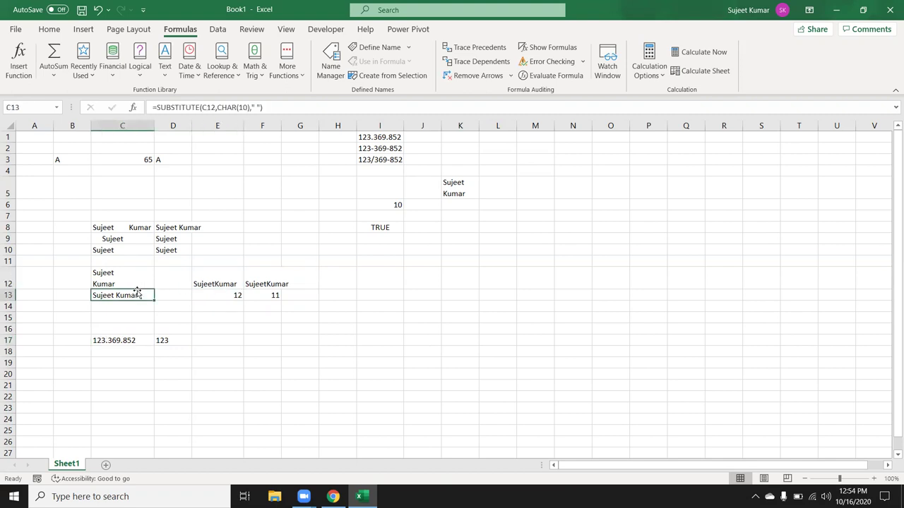
key("ctrl+c")
left_click(209, 303)
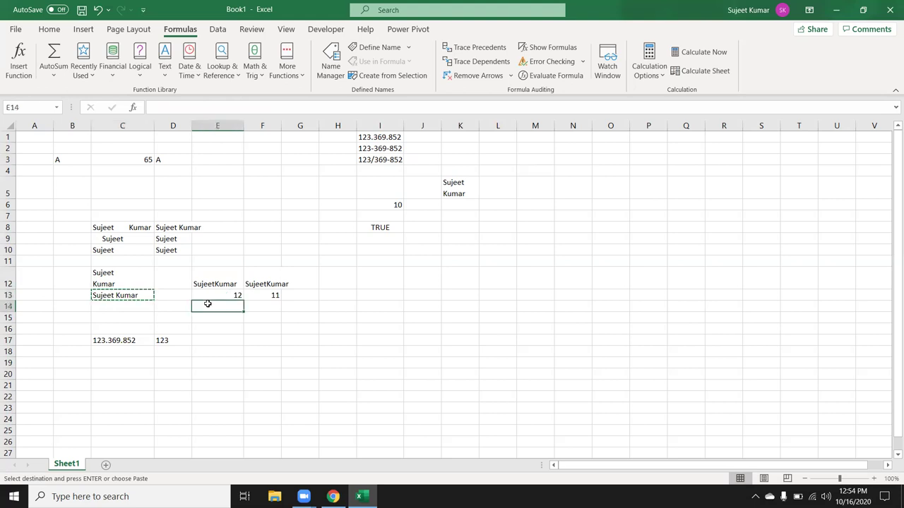
left_click(217, 295)
key("ctrl+v")
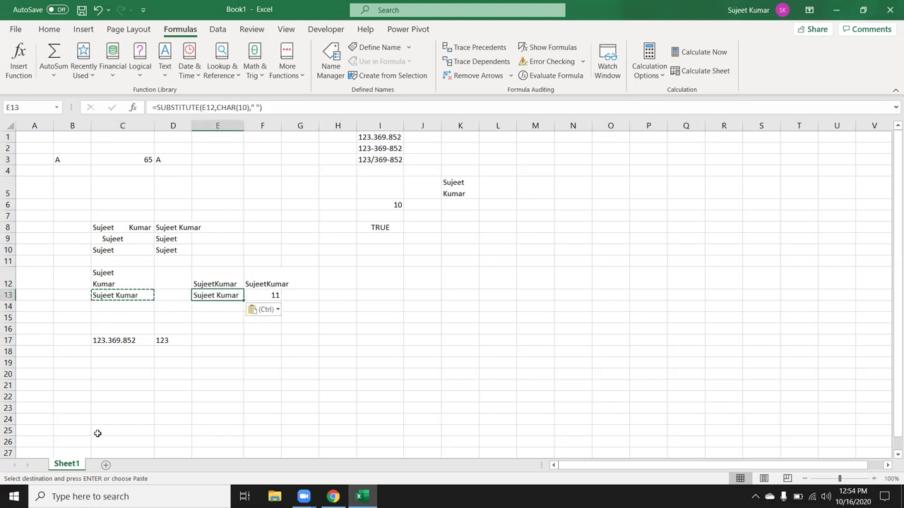
key("ctrl+z")
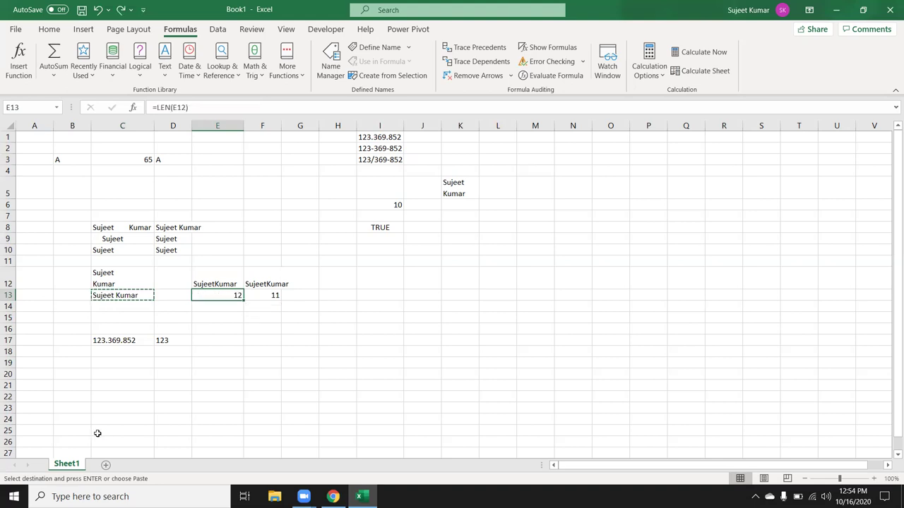
Paste the SUBSTITUTE formula into E13 and verify it now references E12.
left_click(217, 281)
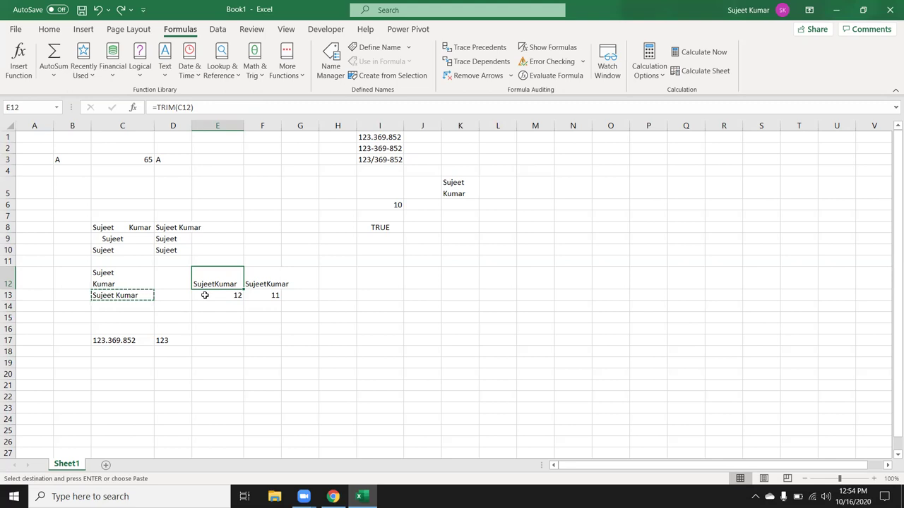
left_click(205, 295)
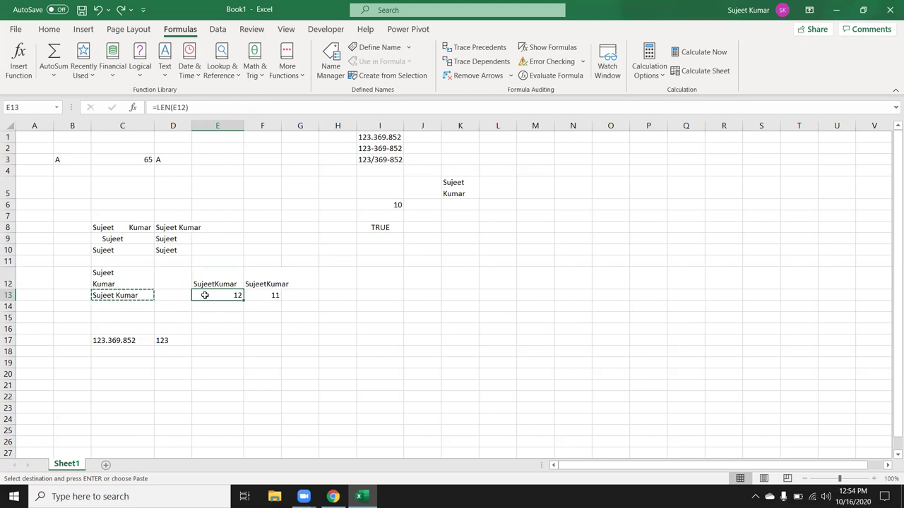
key("ctrl+v")
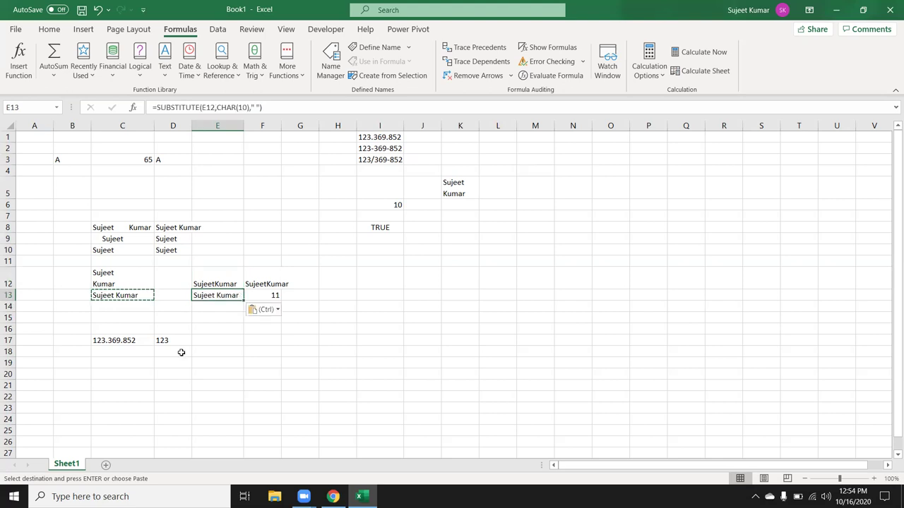
double_click(216, 295)
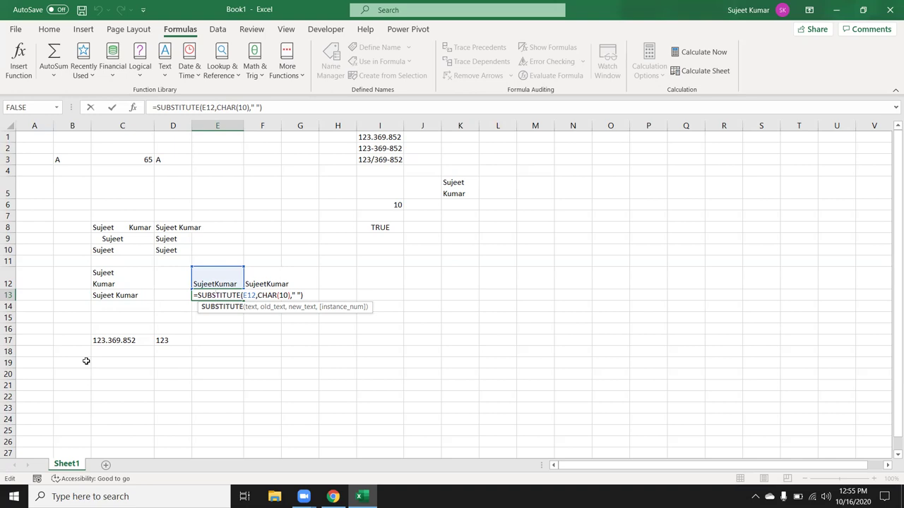
key("ctrl+Return")
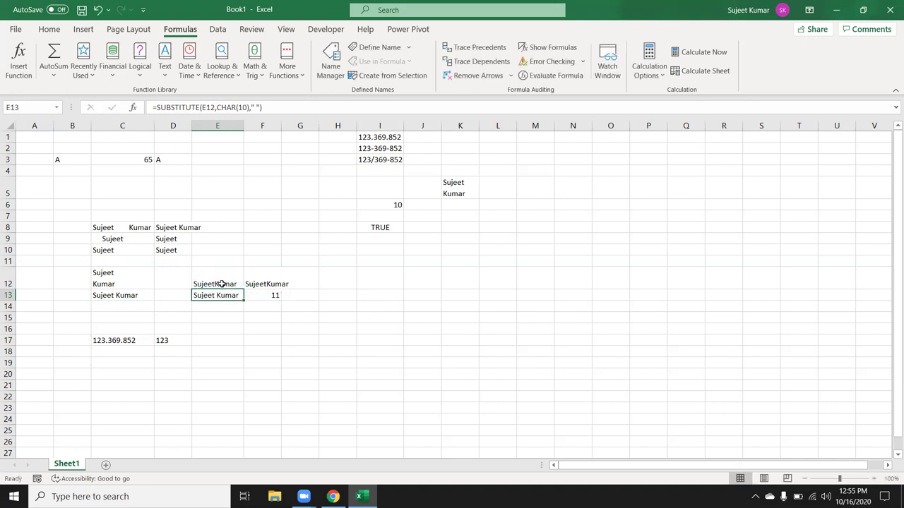
double_click(219, 284)
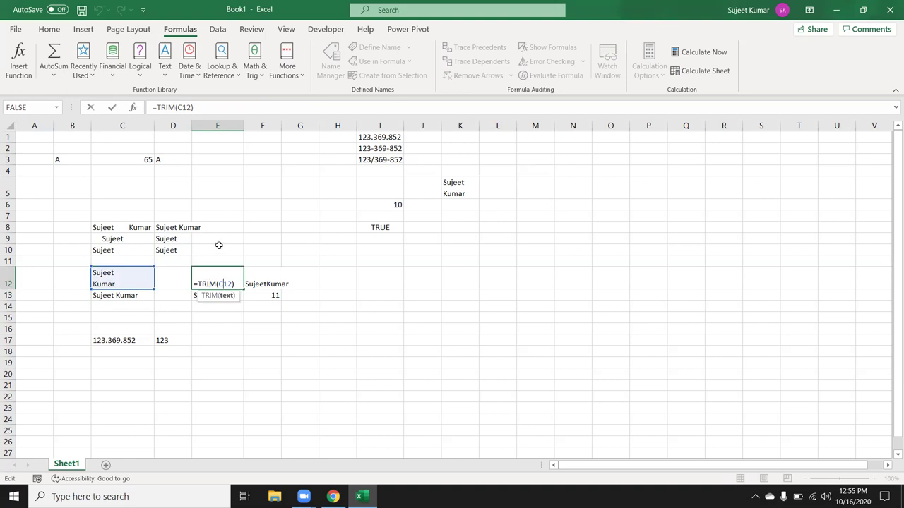
key("Return")
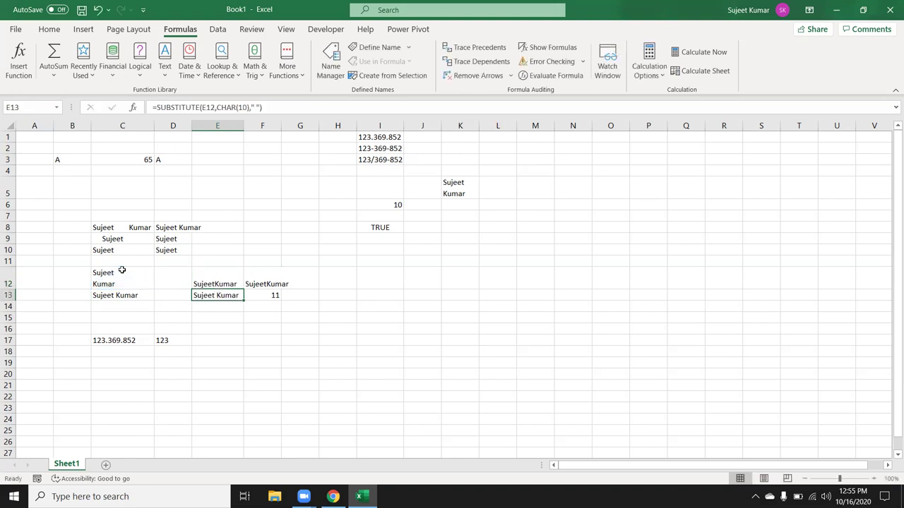
key("Up")
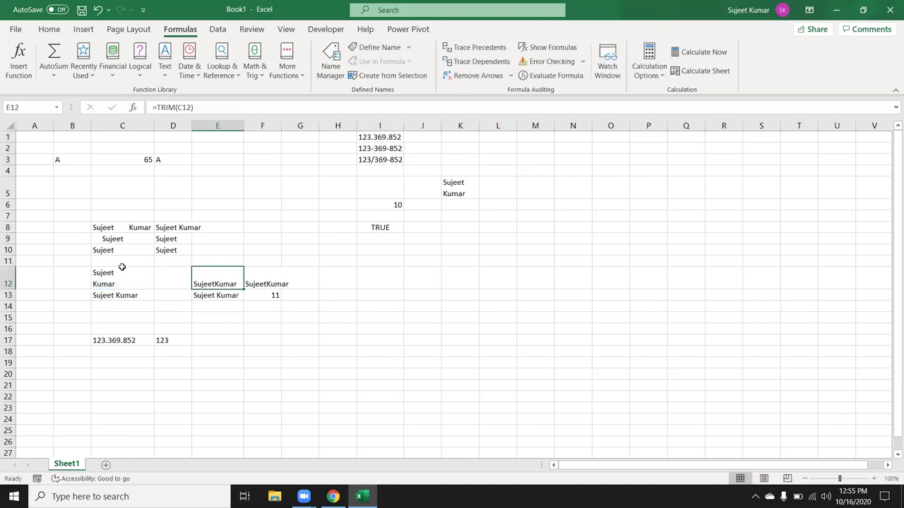
Toggle Wrap Text on E12 and C12, leaving E12 unwrapped and C12 wrapped, then select D17.
left_click(49, 29)
left_click(327, 54)
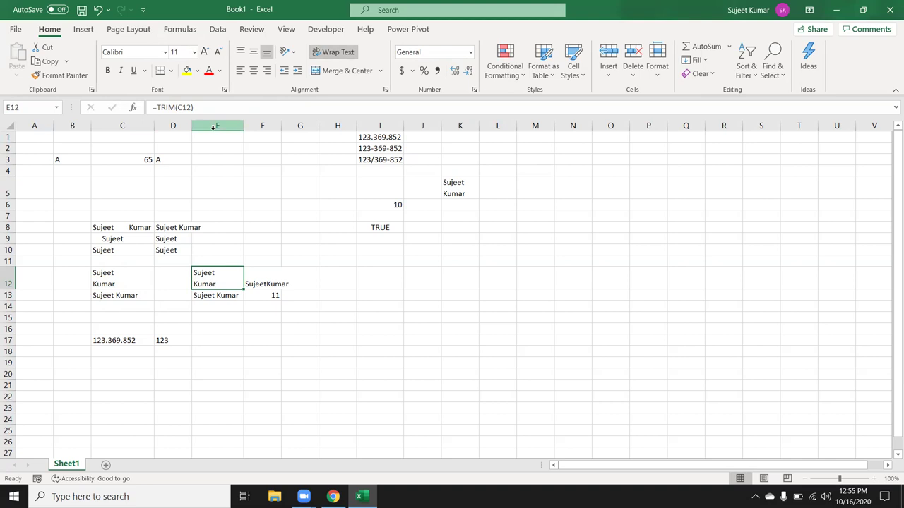
left_click(332, 51)
left_click(124, 283)
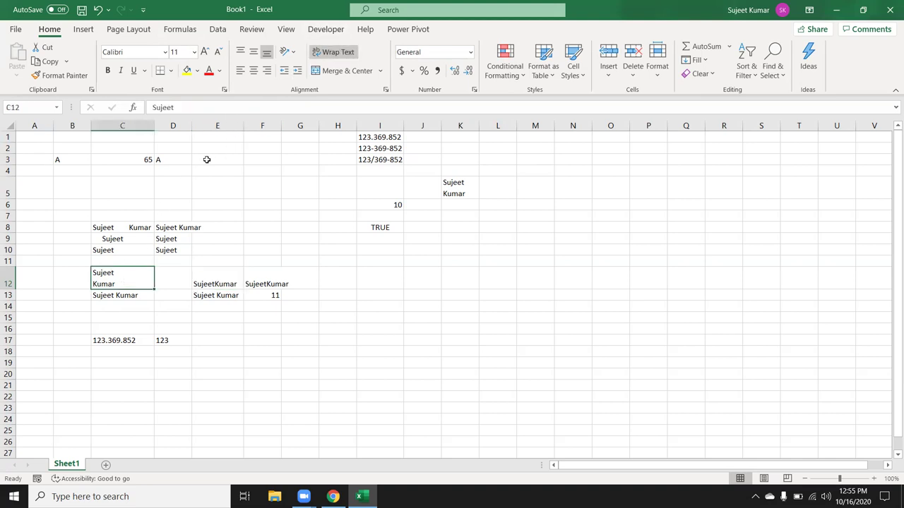
left_click(319, 57)
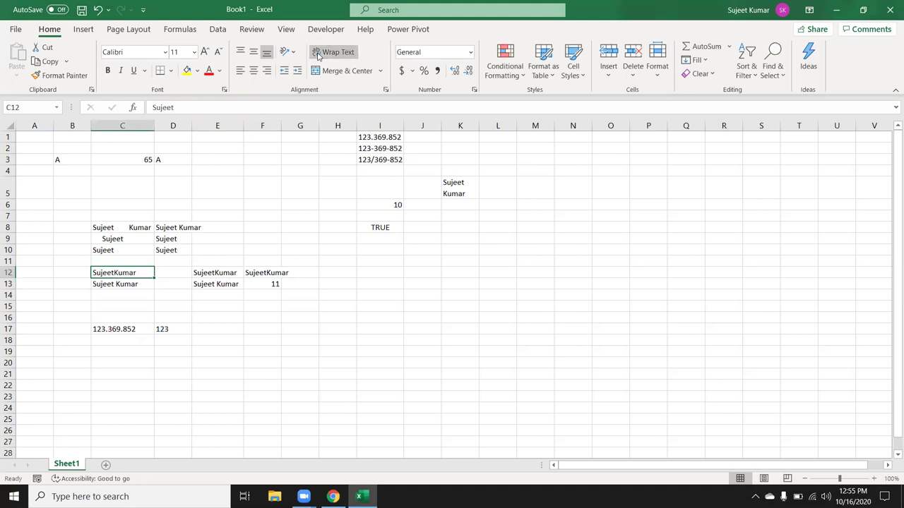
left_click(318, 57)
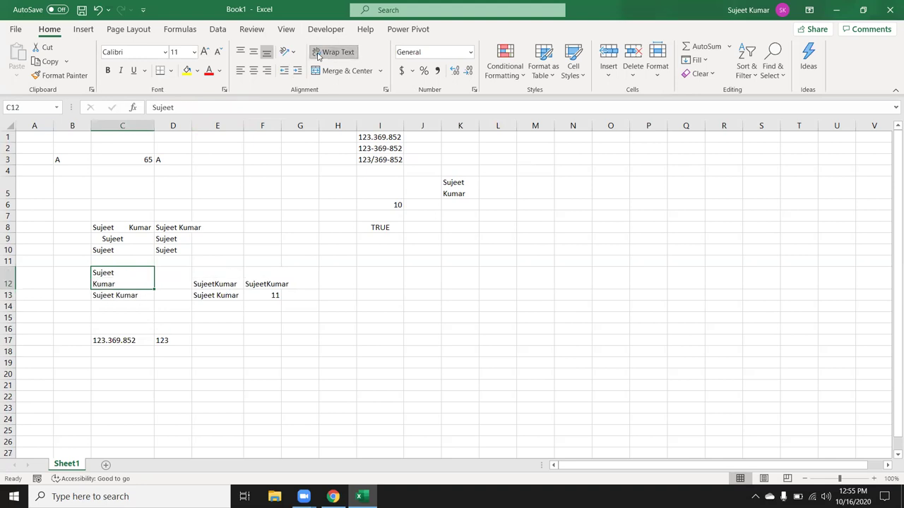
left_click(157, 350)
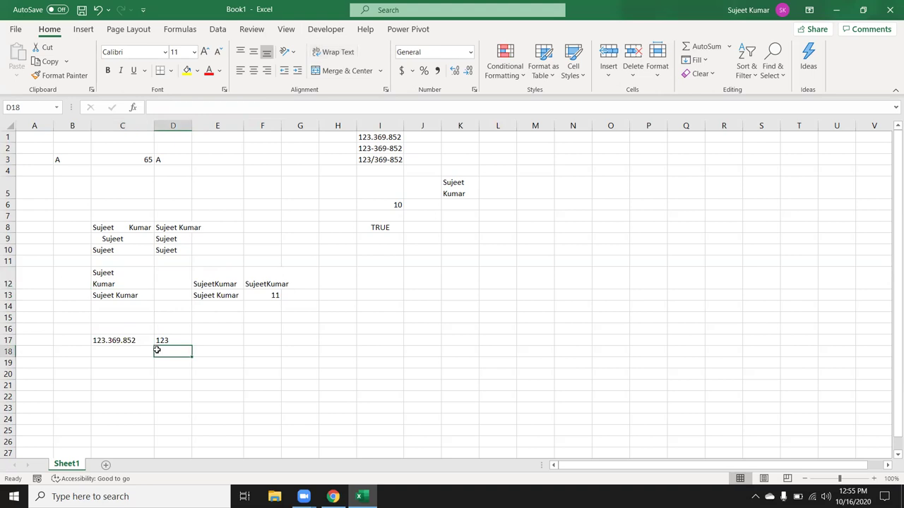
left_click(171, 339)
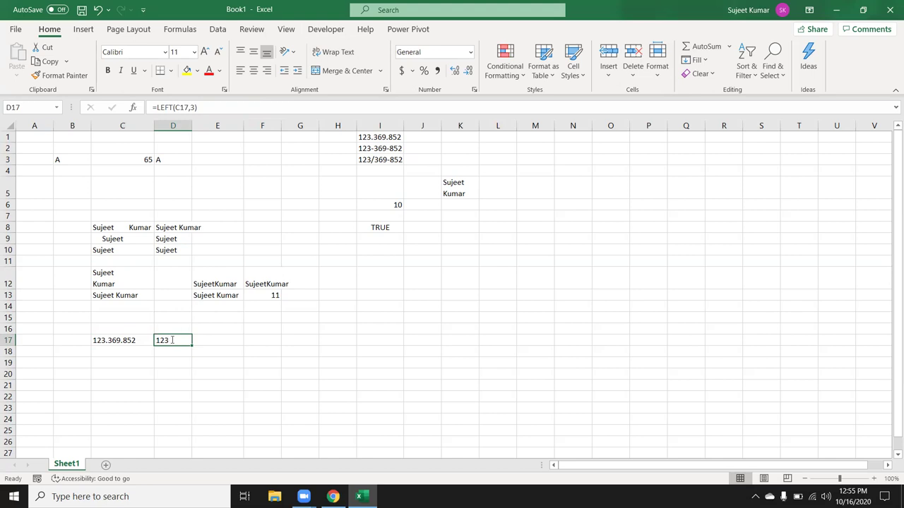
After checking D17's LEFT formula, enter =MID(C17,5,3) in E17 to get 369.
double_click(172, 340)
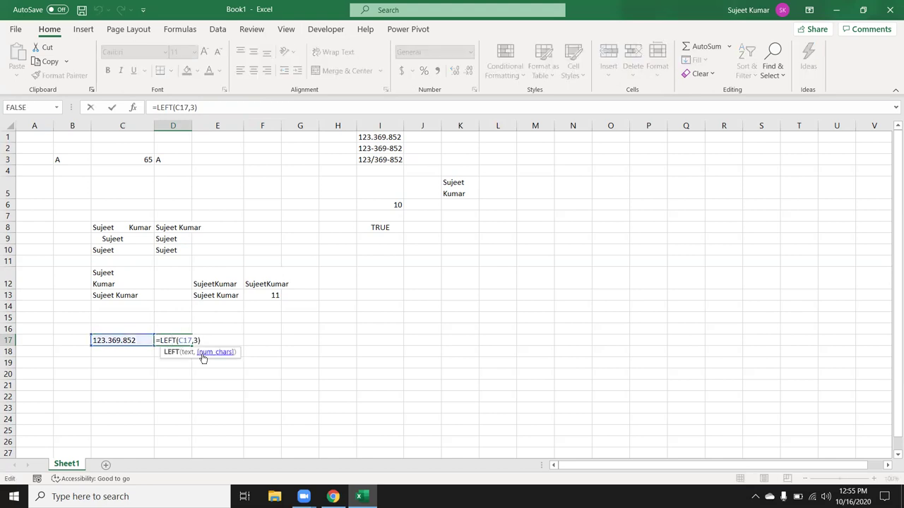
key("Return")
key("Up")
key("Right")
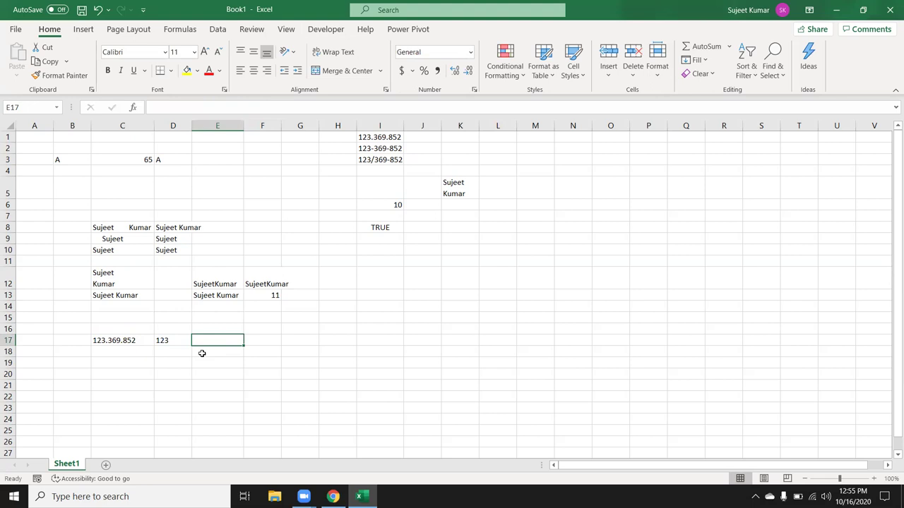
key("Right")
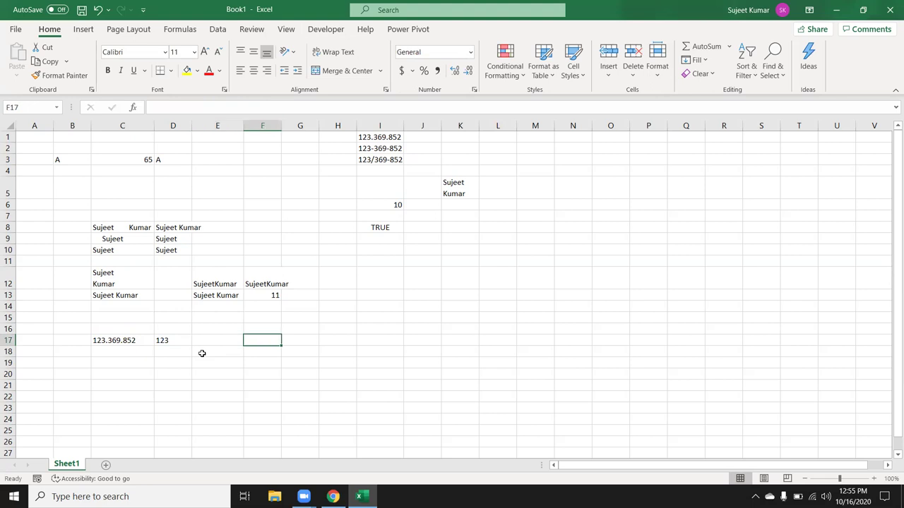
key("Left")
type("=mid")
key("Tab")
key("Left")
key("Left")
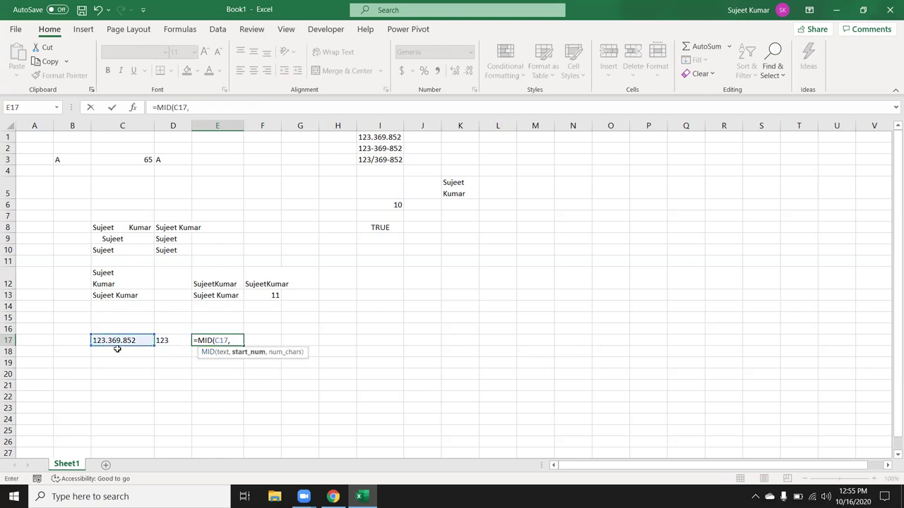
type(",")
type("5,3")
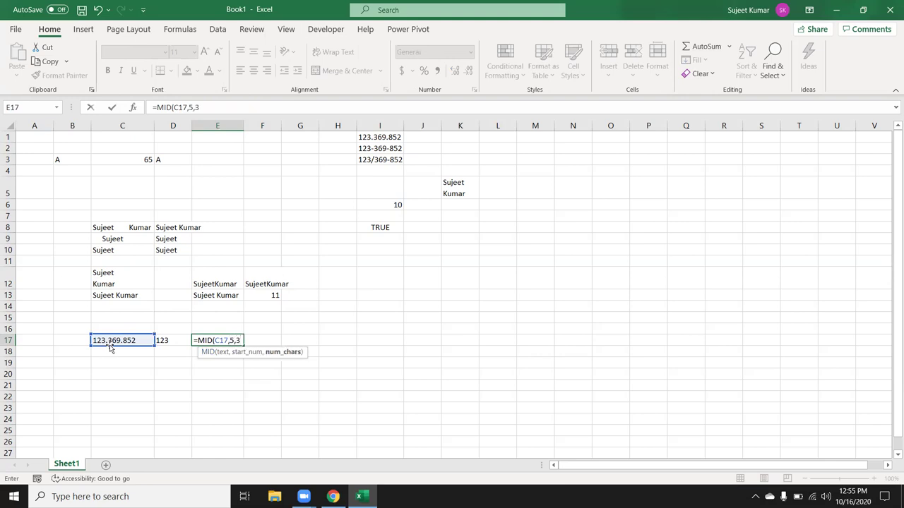
type(")")
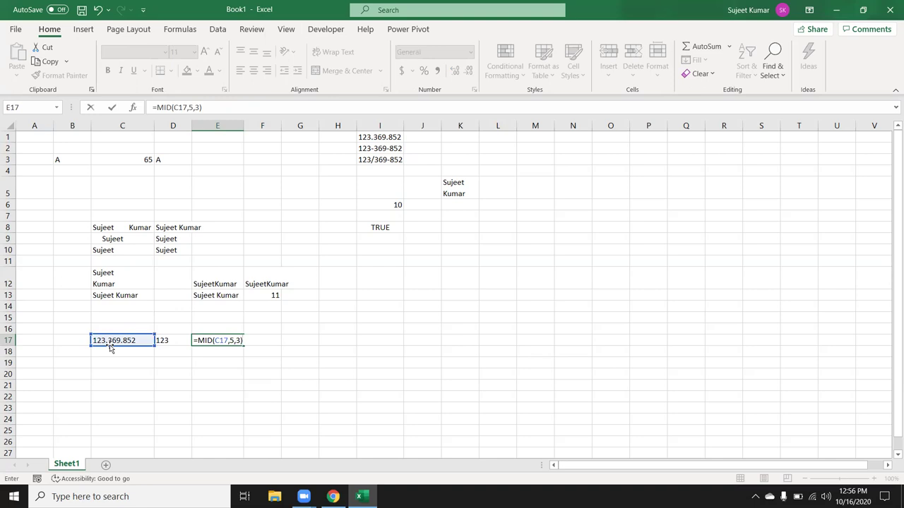
key("Return")
key("Up")
key("Right")
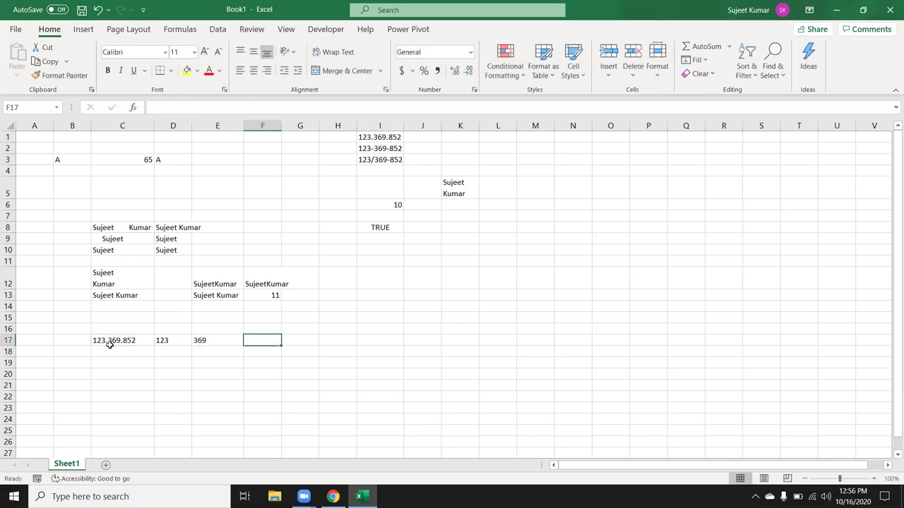
Enter =RIGHT(C17,3) in F17 to get 852, then review the three formulas.
type("=")
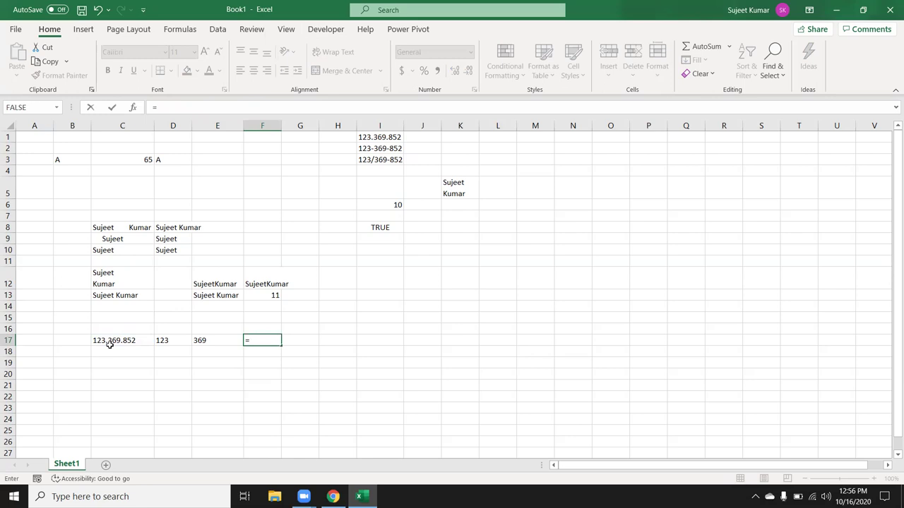
type("l")
key("BackSpace")
type("r")
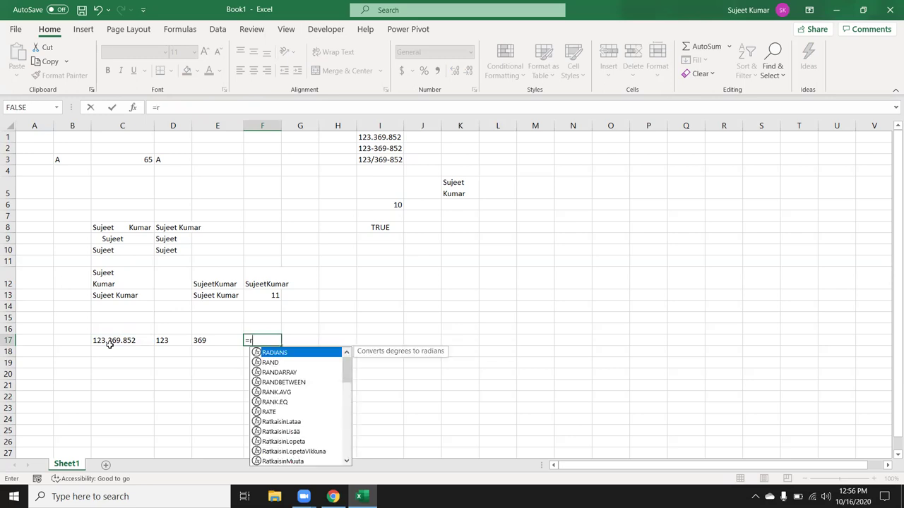
type("i")
key("Tab")
key("Left")
key("Left")
key("Left")
type(",3")
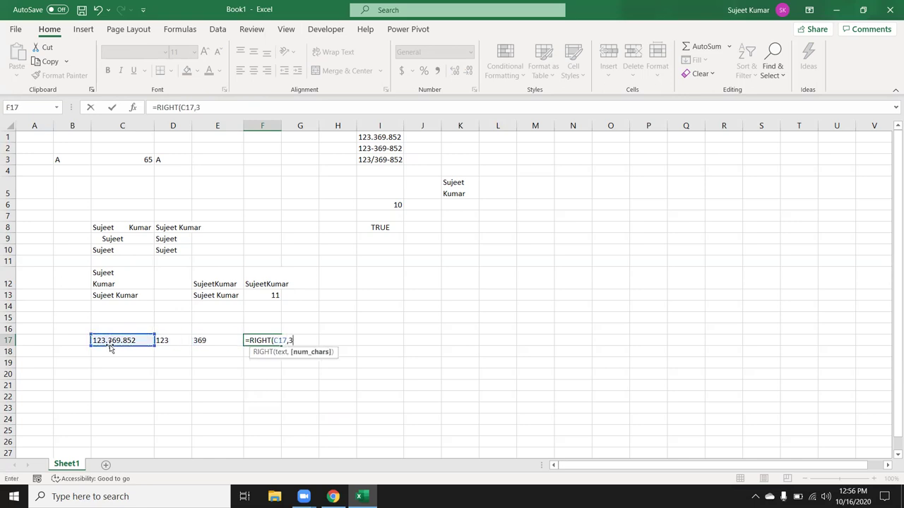
type(")")
key("Return")
key("Up")
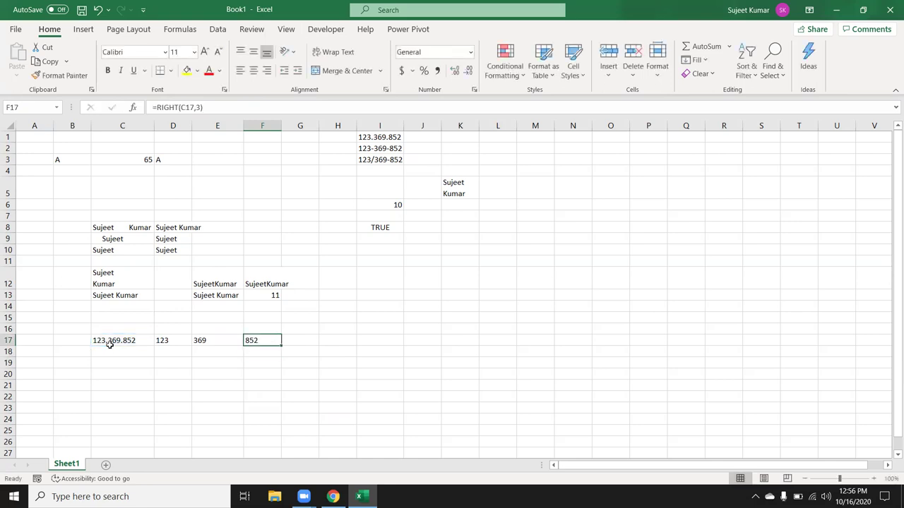
key("Left")
key("Left")
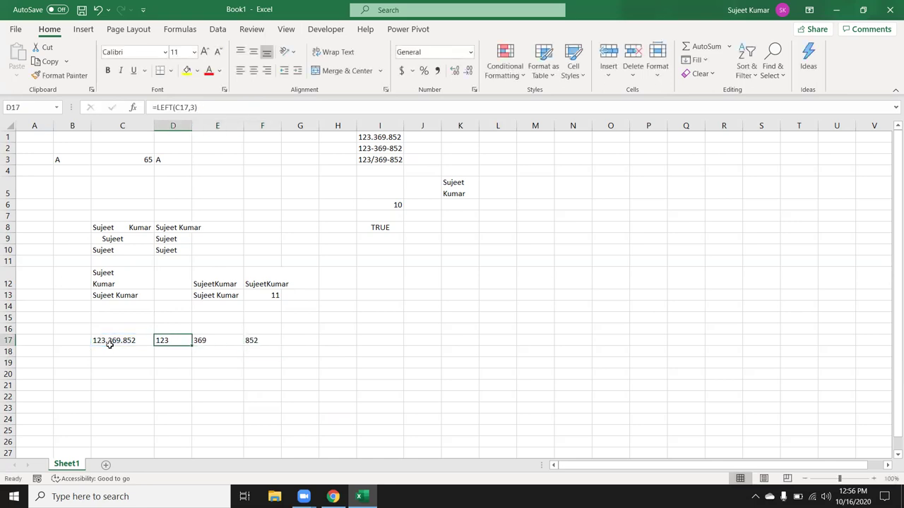
key("Right")
key("Right")
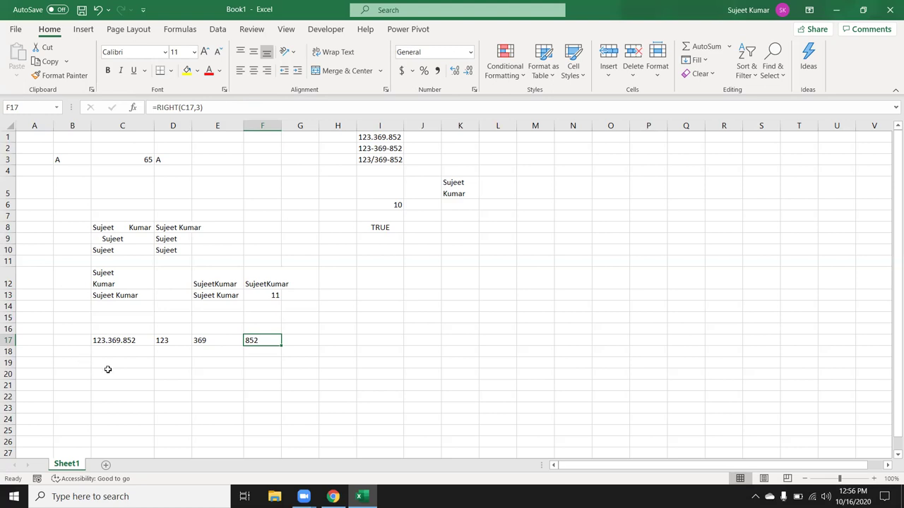
Type two sample e-mail addresses into C20 and C21.
left_click(107, 370)
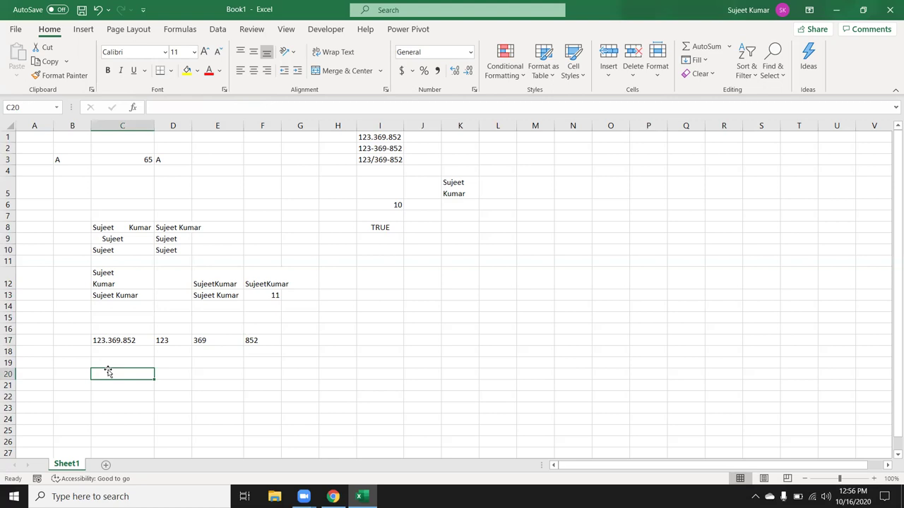
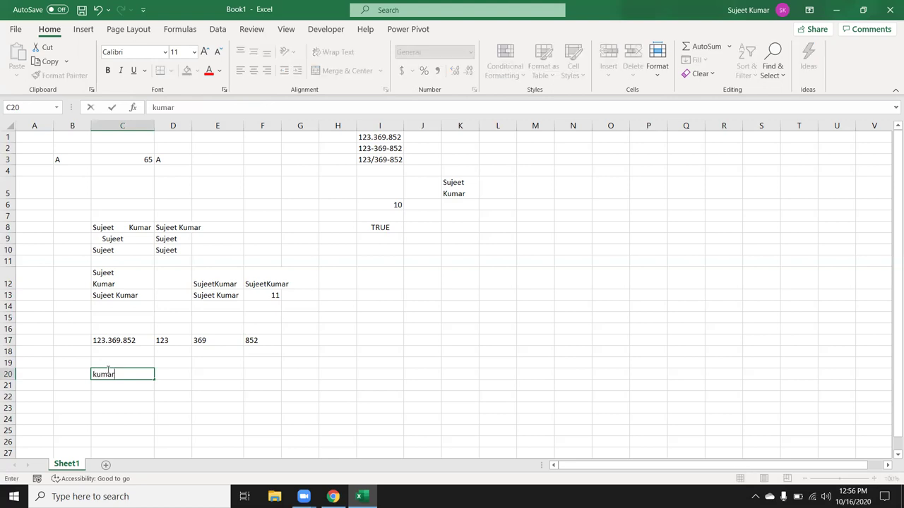
key("Return")
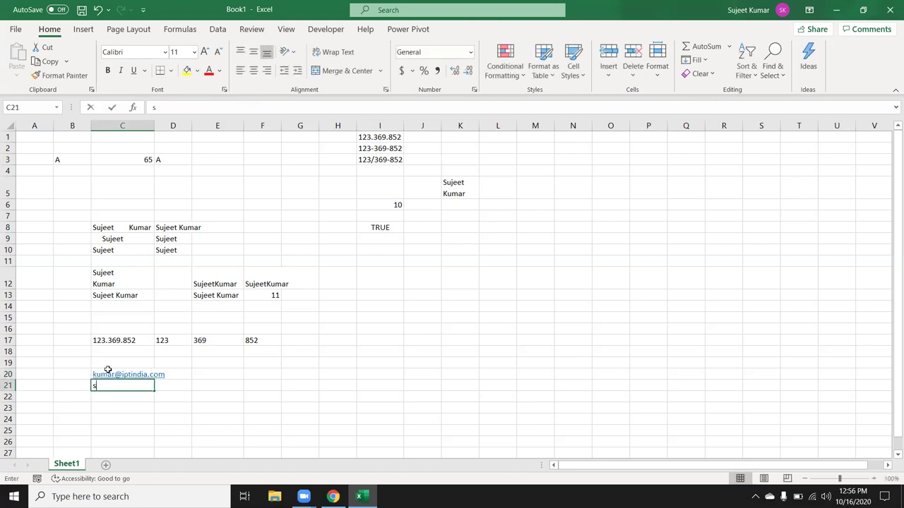
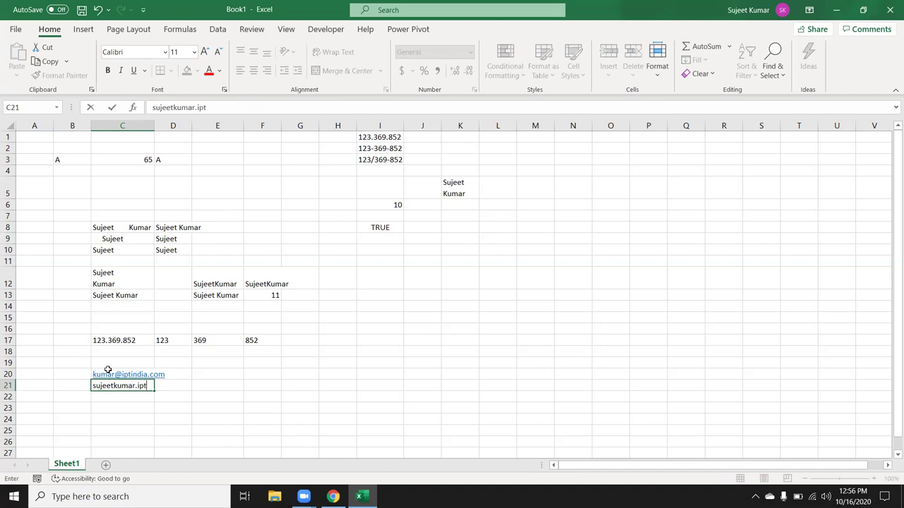
key("Tab")
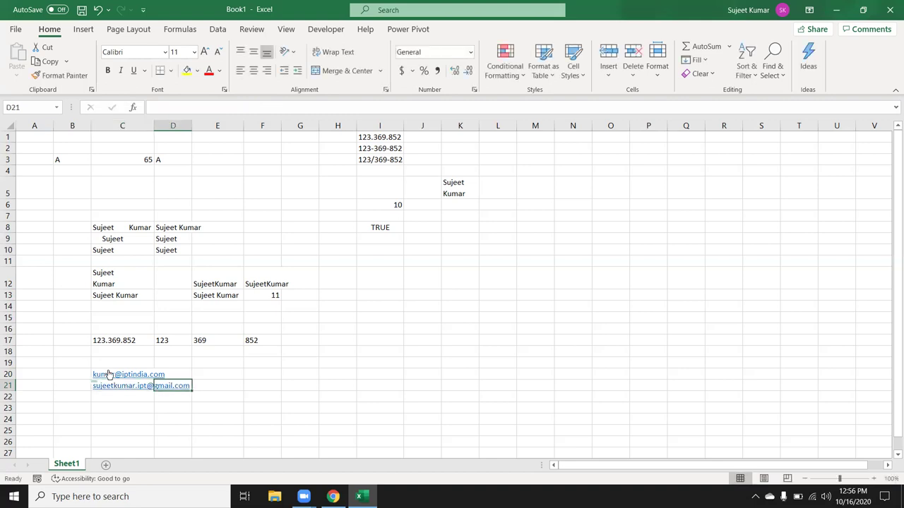
Type the headings ID and Site into E20 and F20.
key("Up")
key("Right")
type("ID")
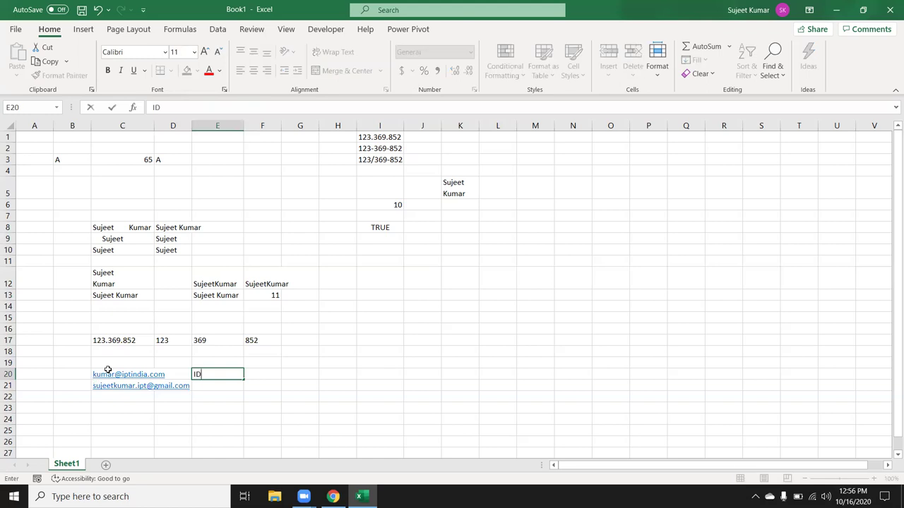
key("Tab")
type("Site")
key("Return")
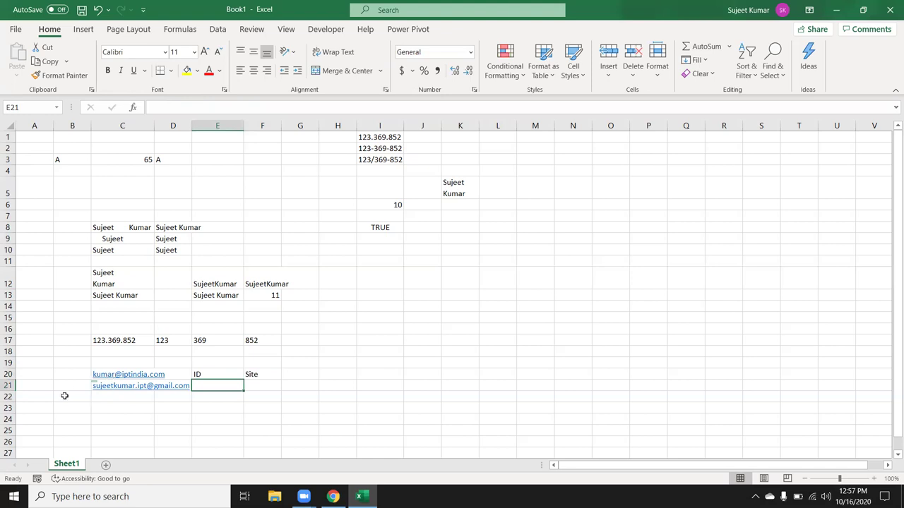
Move the ID and Site headings up into E19:F19 and return to E20.
key("Up")
key("shift+Right")
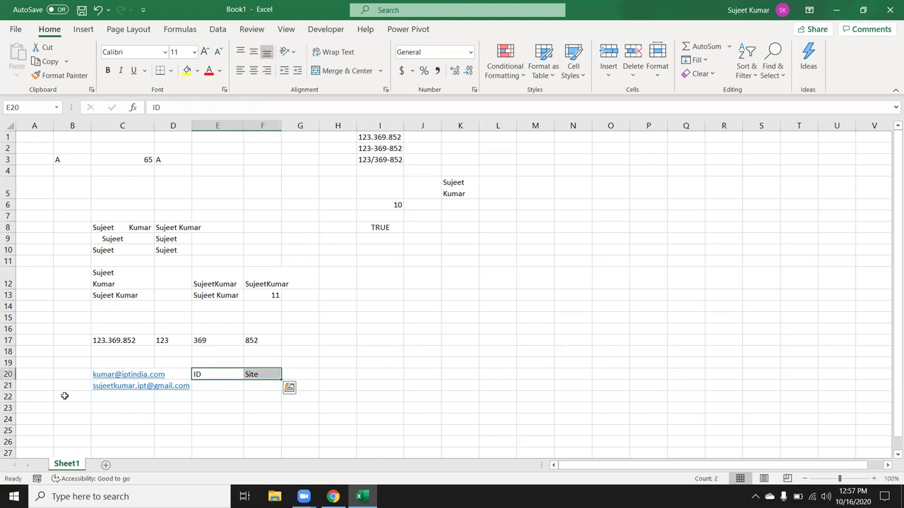
key("ctrl+x")
key("Up")
key("ctrl+v")
key("Up")
key("Down")
key("Down")
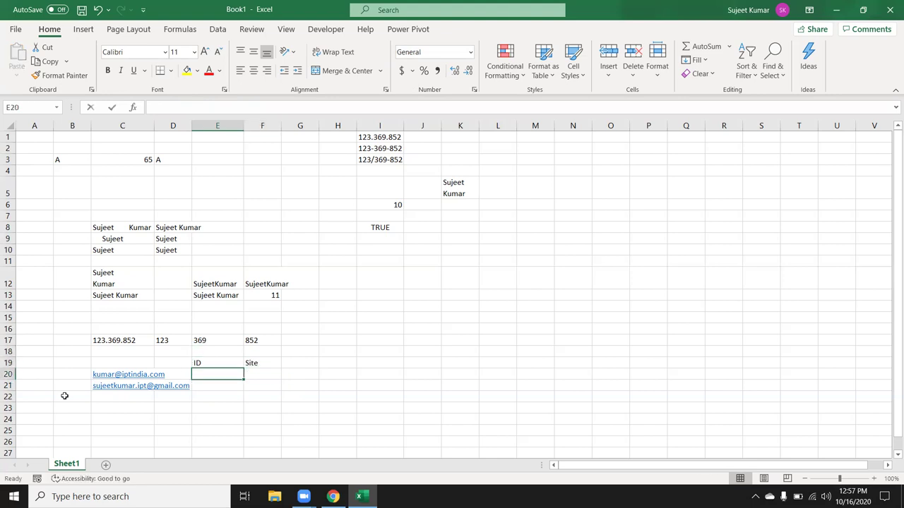
type("=le")
key("Tab")
key("Left")
type(",5")
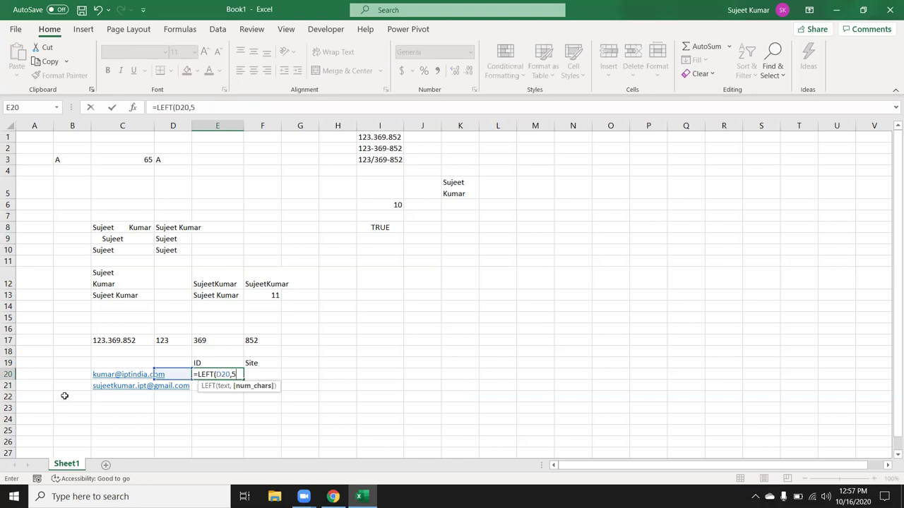
key("Return")
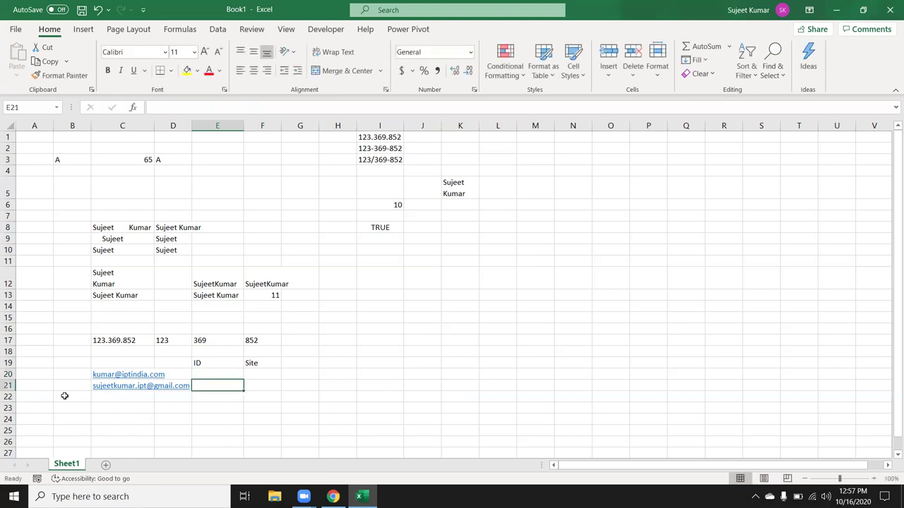
key("Up")
key("XF86AudioRaiseVolume")
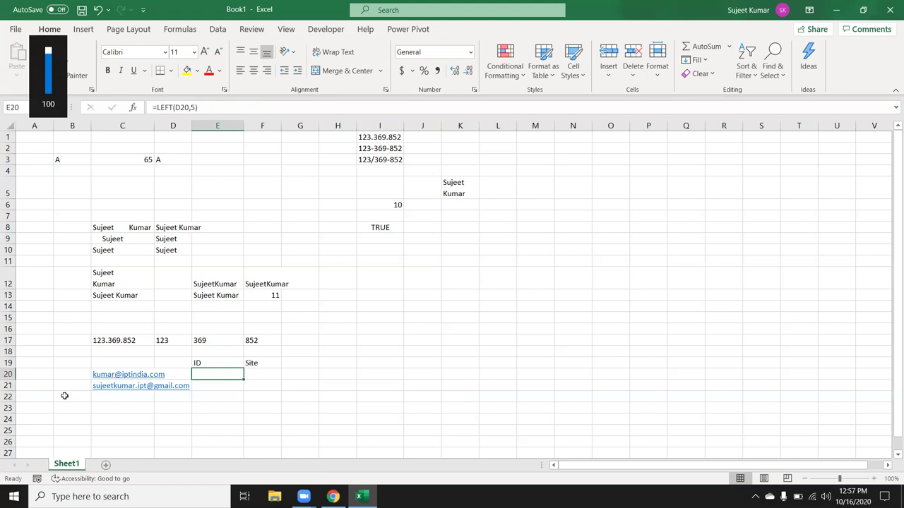
key("F2")
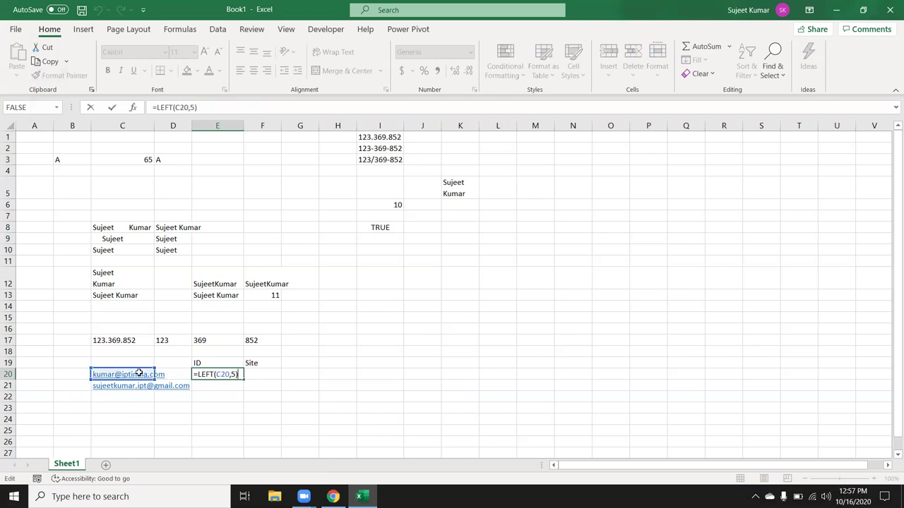
key("Return")
key("Up")
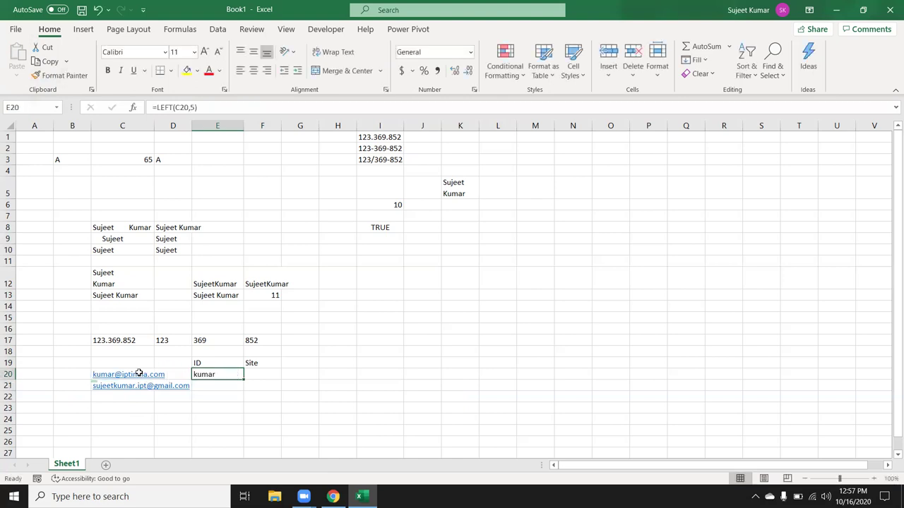
key("shift+Down")
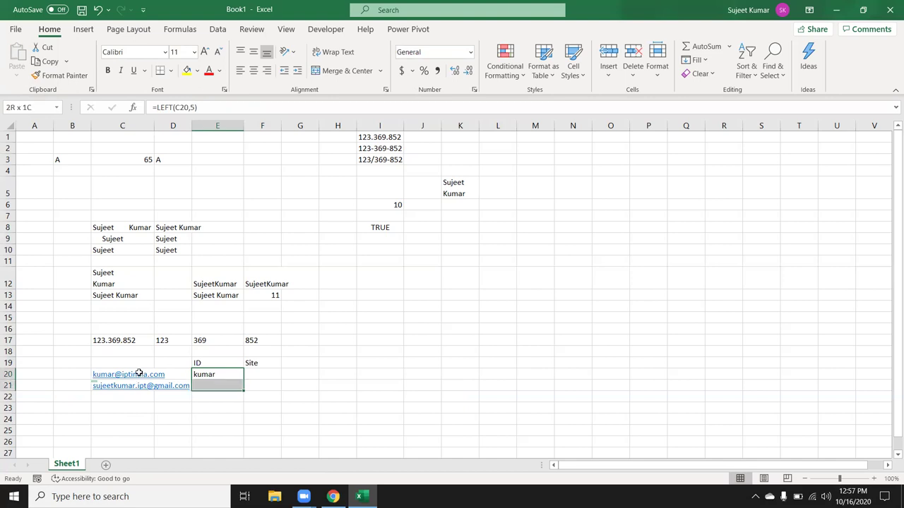
key("ctrl+d")
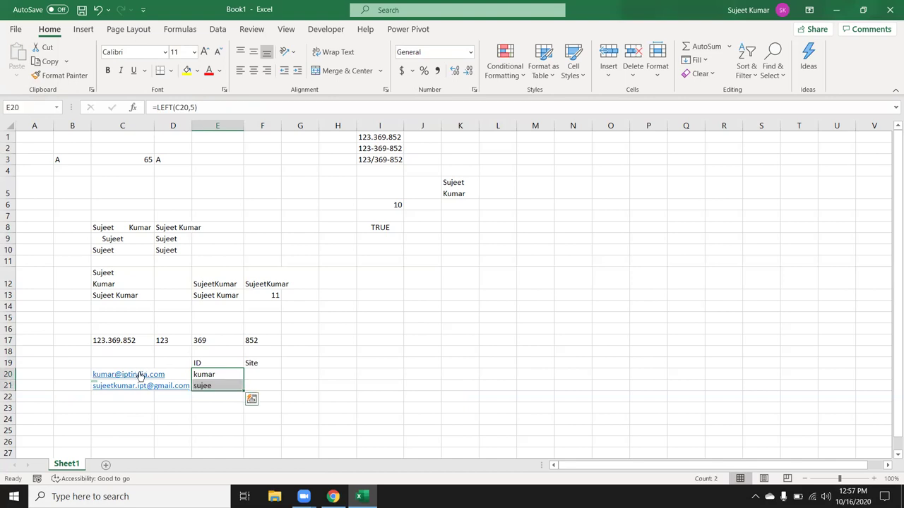
key("Down")
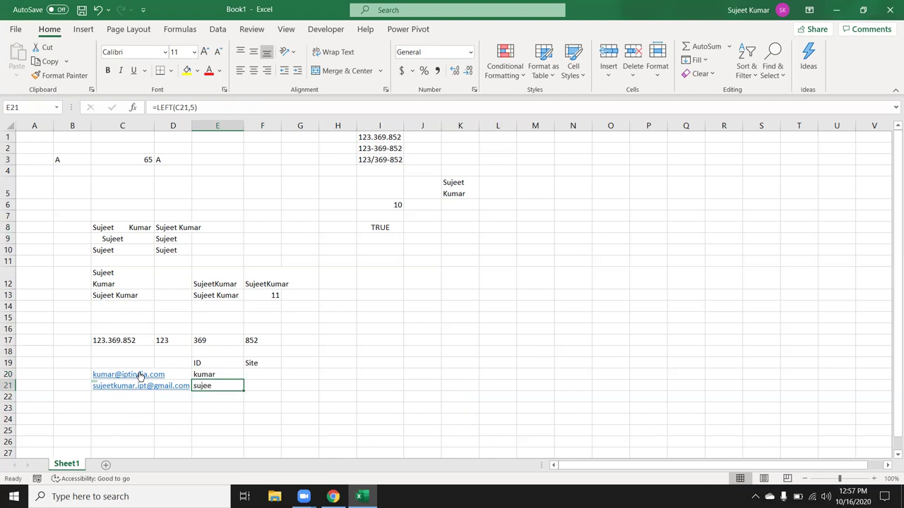
key("shift+Up")
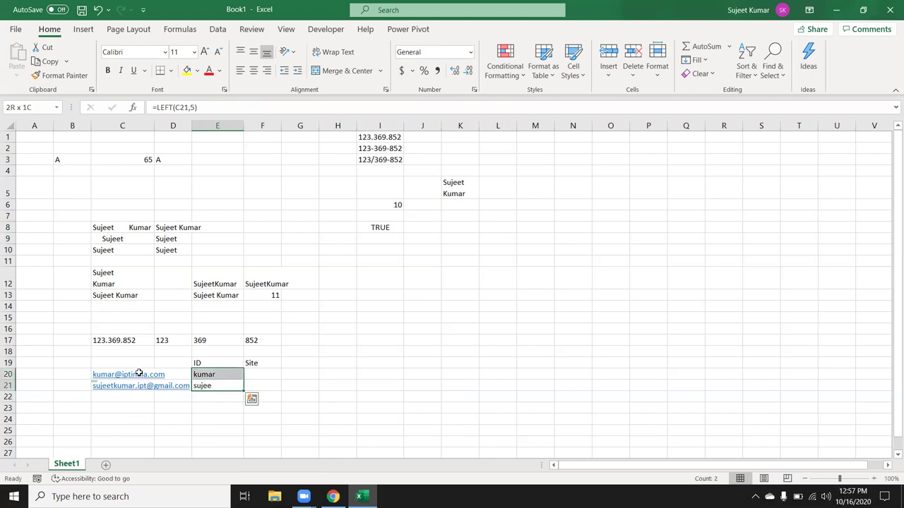
key("Delete")
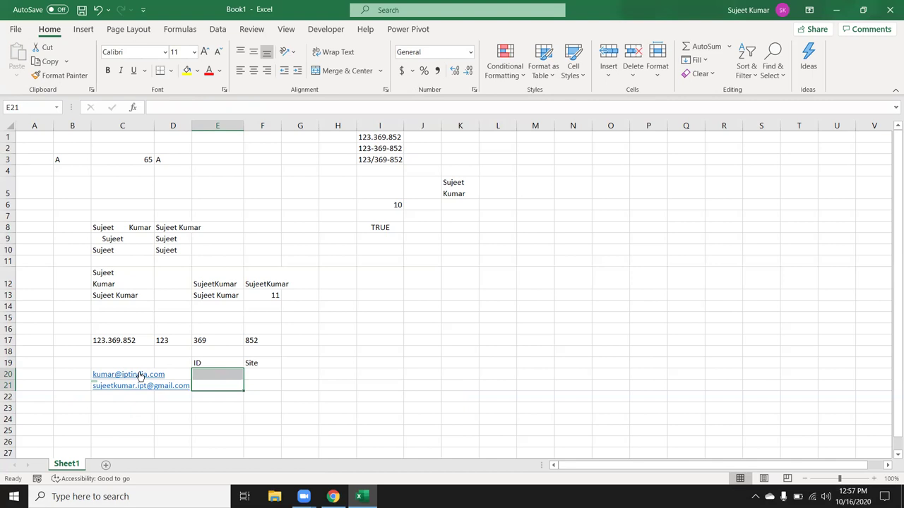
key("Down")
Enter =FIND("@",C20,1) in E22, correcting the search text from a space, returning 6.
type("=")
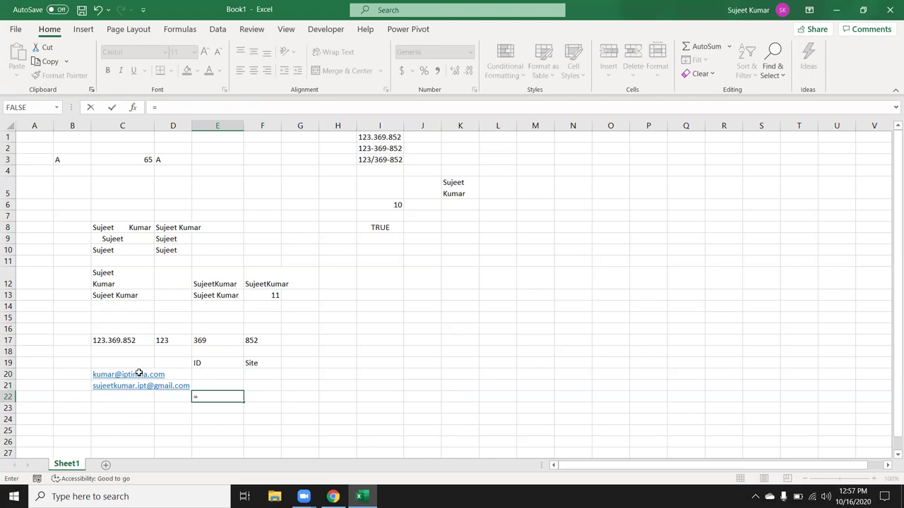
type("f")
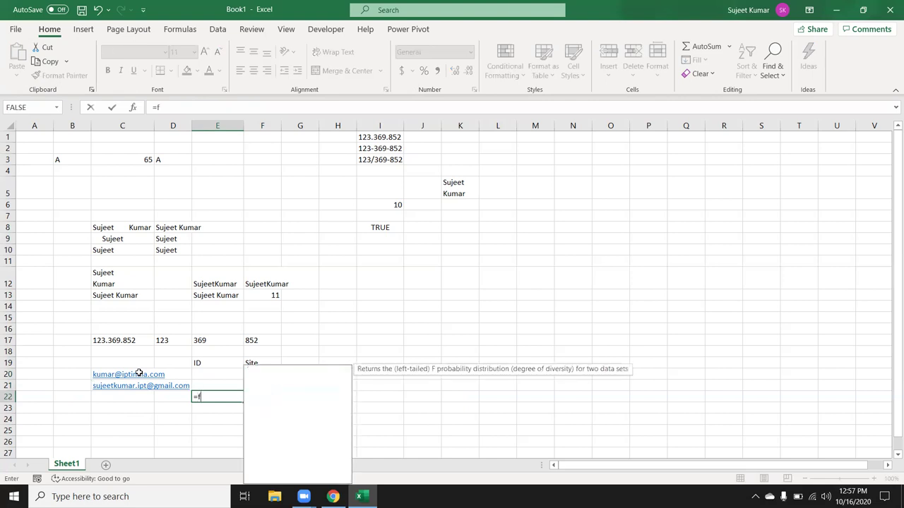
type("ind")
key("Tab")
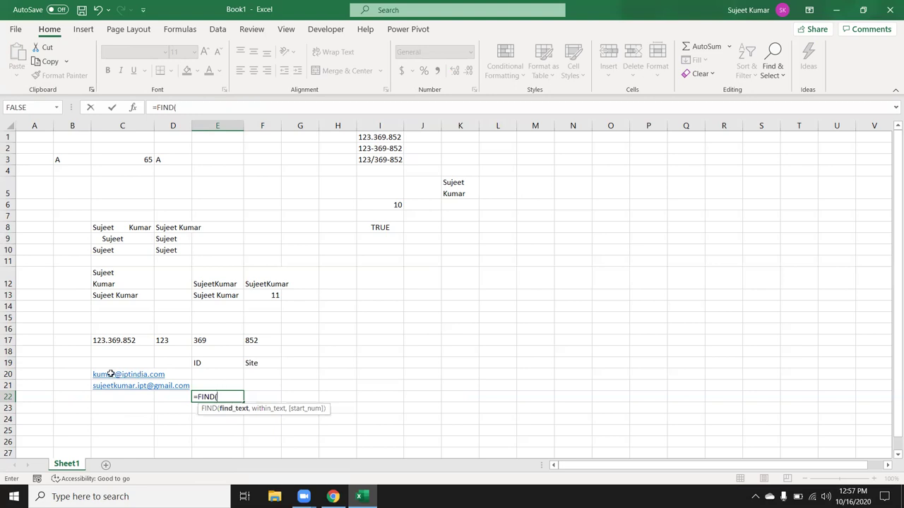
left_click(111, 374)
type(",")
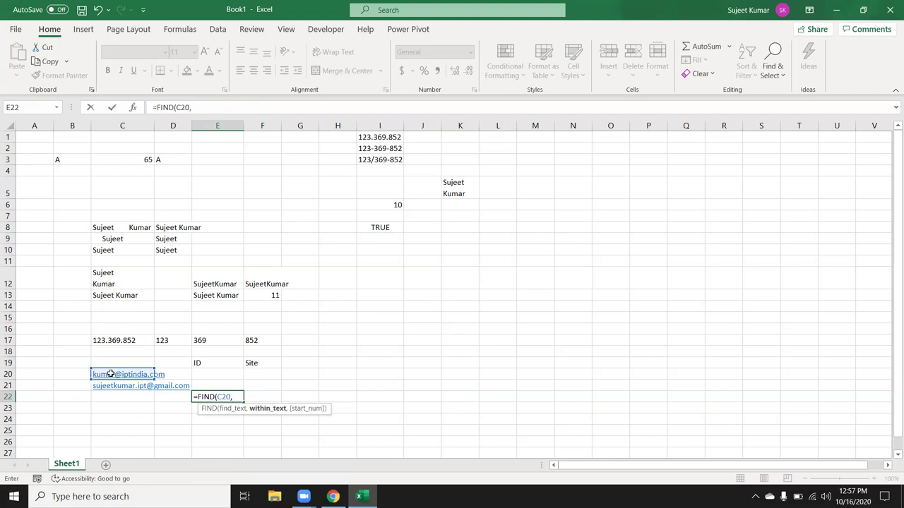
key("BackSpace")
key("BackSpace")
key("BackSpace")
key("BackSpace")
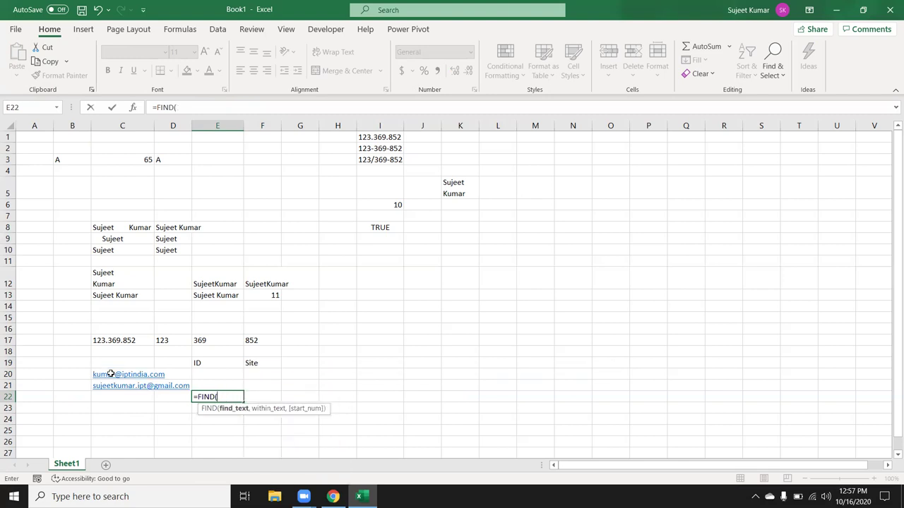
type("\" \",")
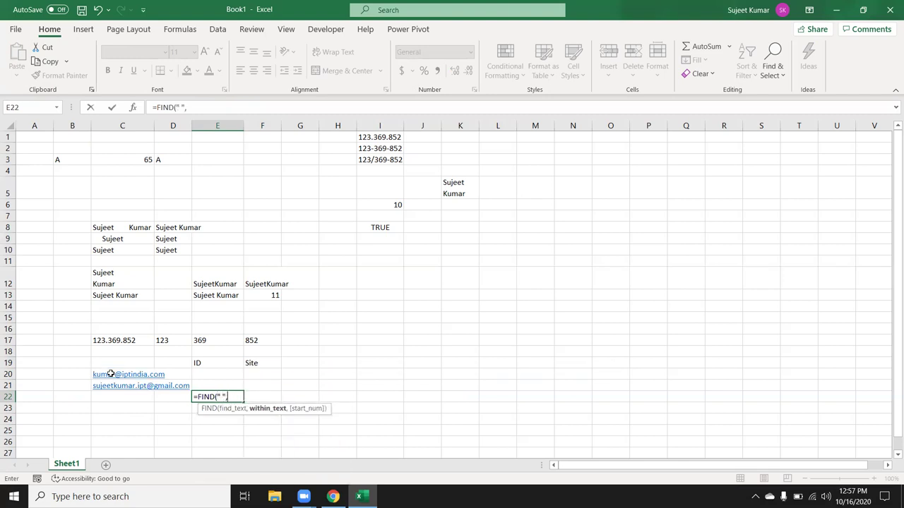
left_click(105, 372)
type(",")
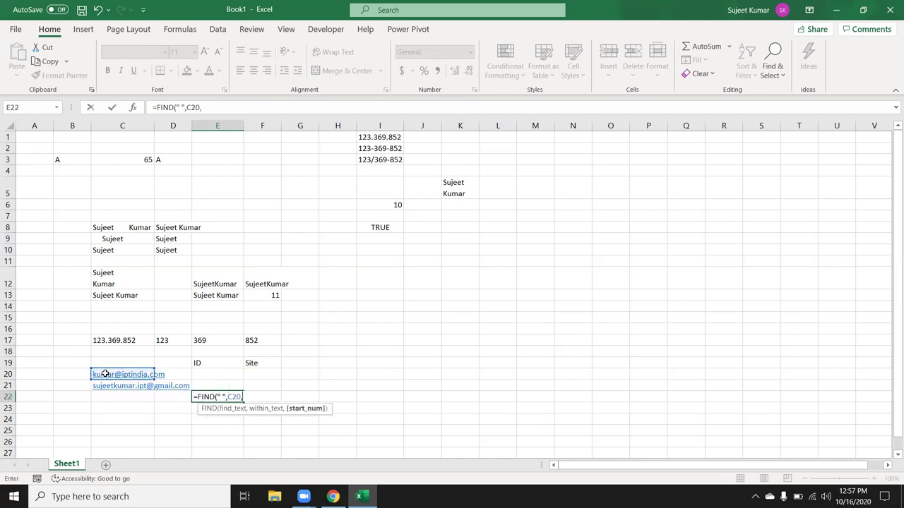
type("1")
type(")")
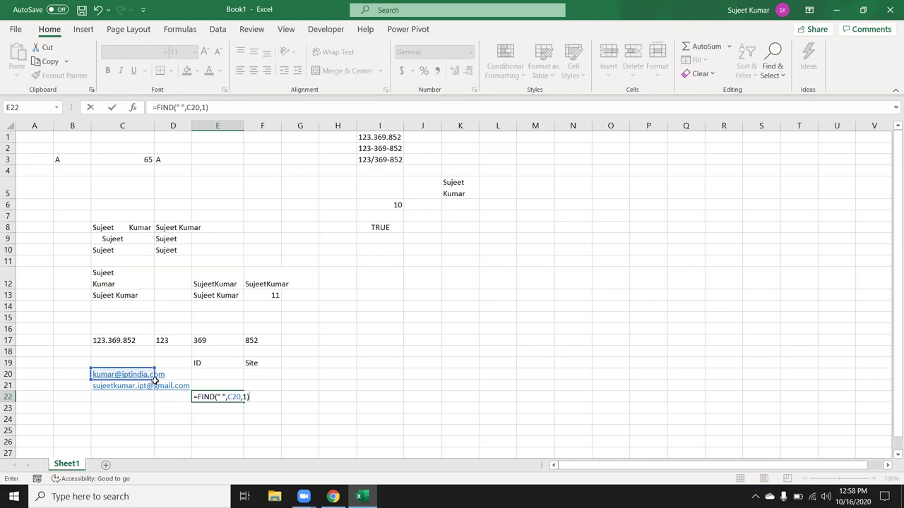
left_click(223, 397)
key("BackSpace")
type("@")
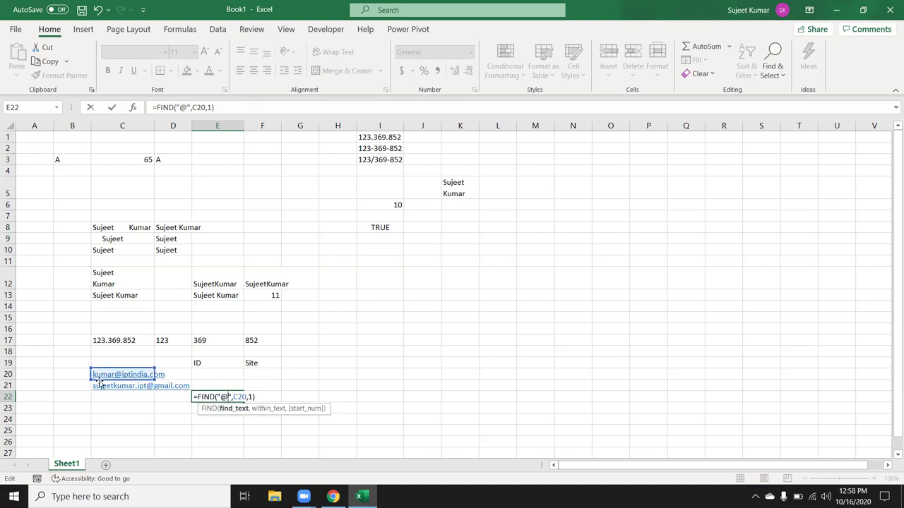
key("Return")
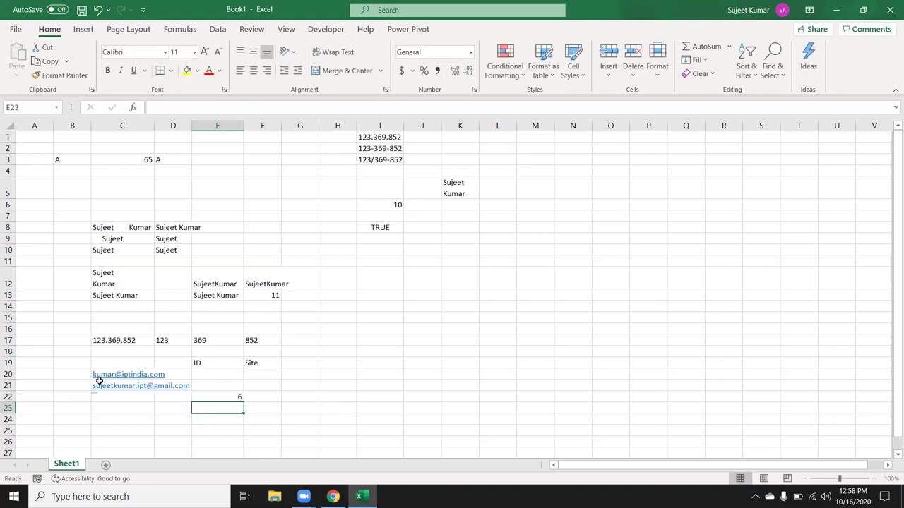
key("Up")
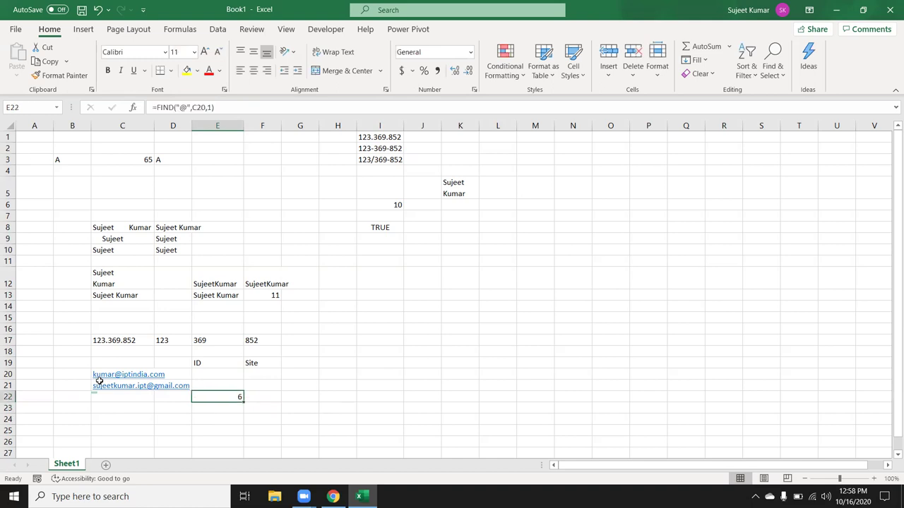
Enter =LEFT(C20,FIND("@",C20,1)) in E20 and accept Excel's suggested correction.
left_click(225, 373)
type("=lef")
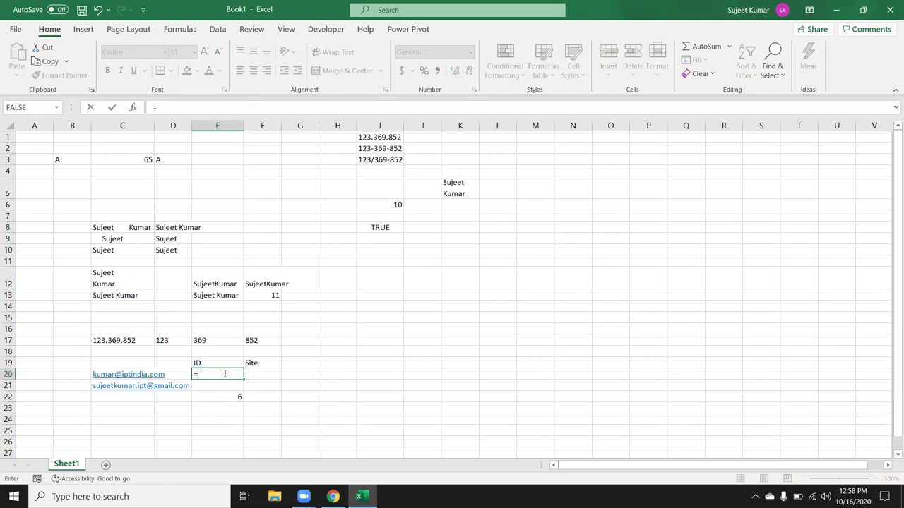
key("Tab")
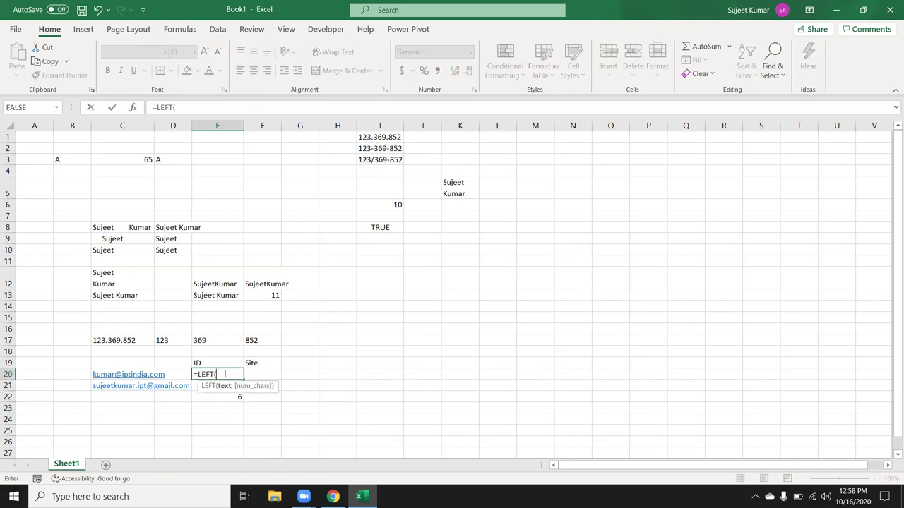
key("Left")
key("Left")
type(",find")
key("Tab")
type("\"@\",")
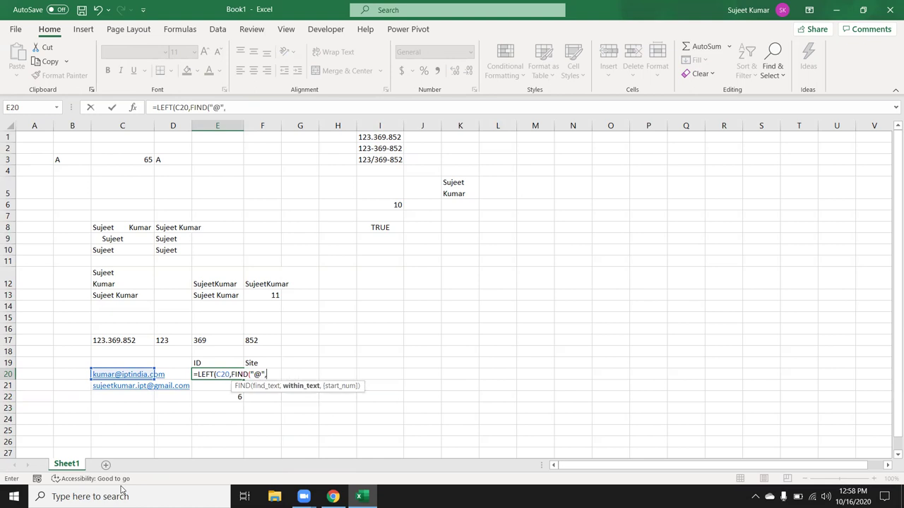
key("Left")
key("Left")
type(",1")
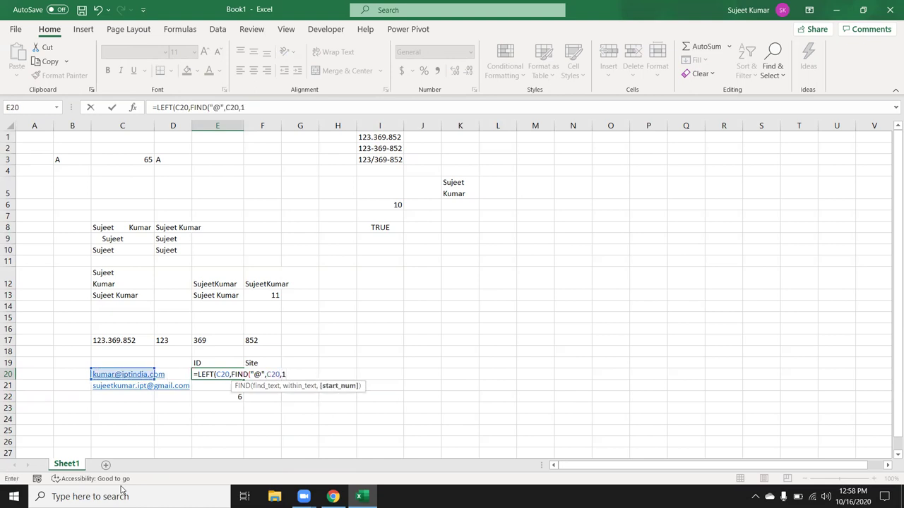
type(")")
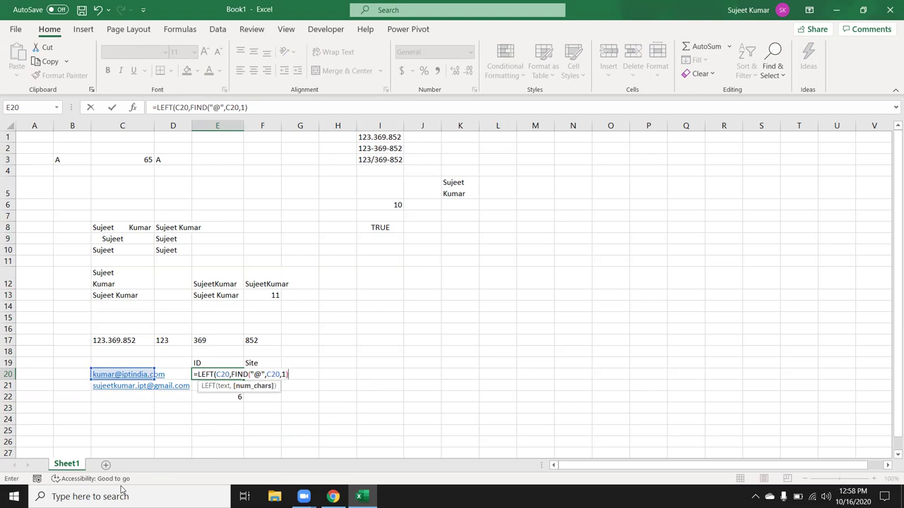
key("Return")
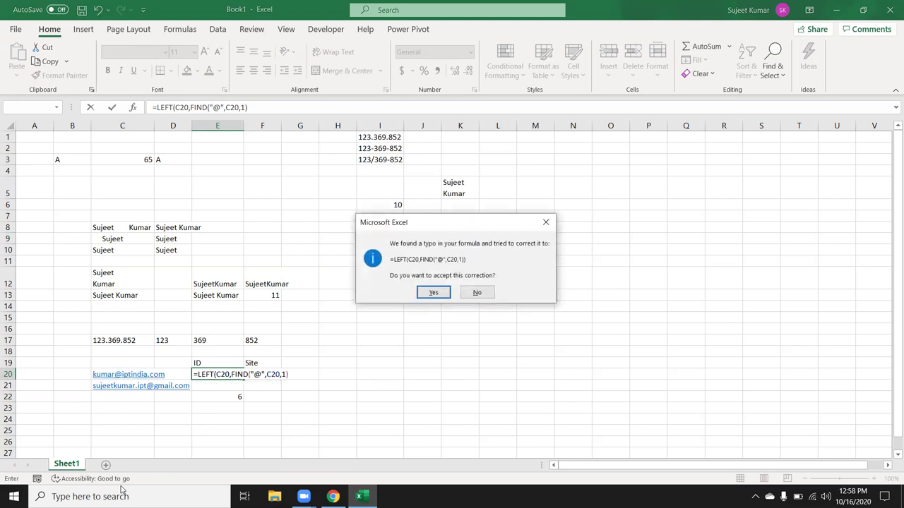
key("Return")
Append -1 to E20's FIND result so the ID appears without the @.
key("Up")
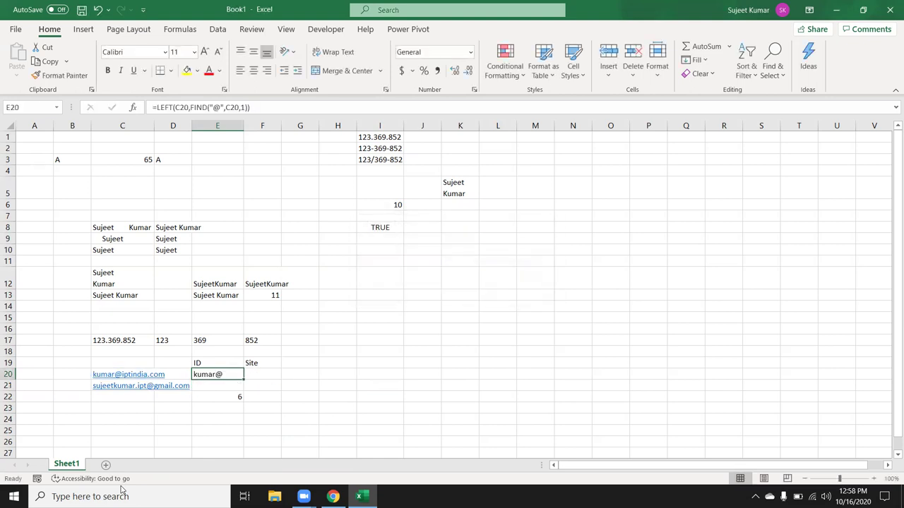
key("Down")
key("Down")
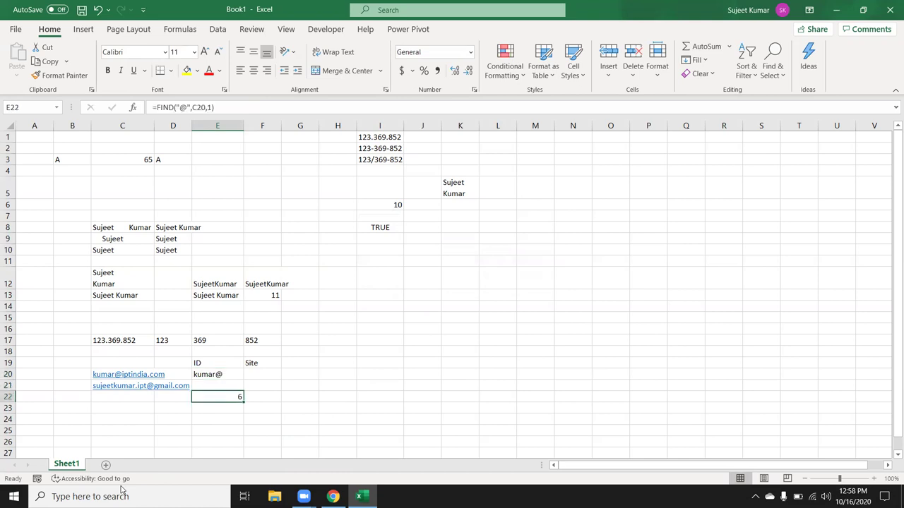
key("Up")
key("Up")
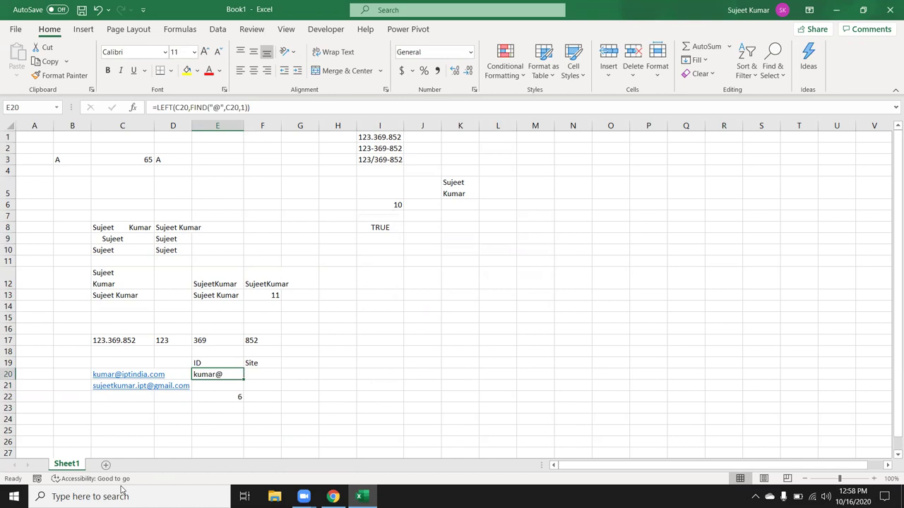
double_click(226, 372)
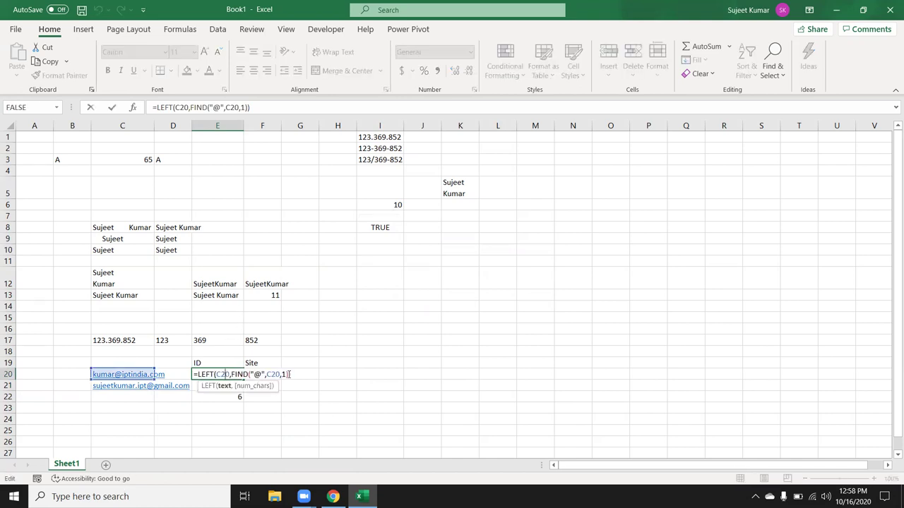
left_click(289, 374)
type("-1")
key("Return")
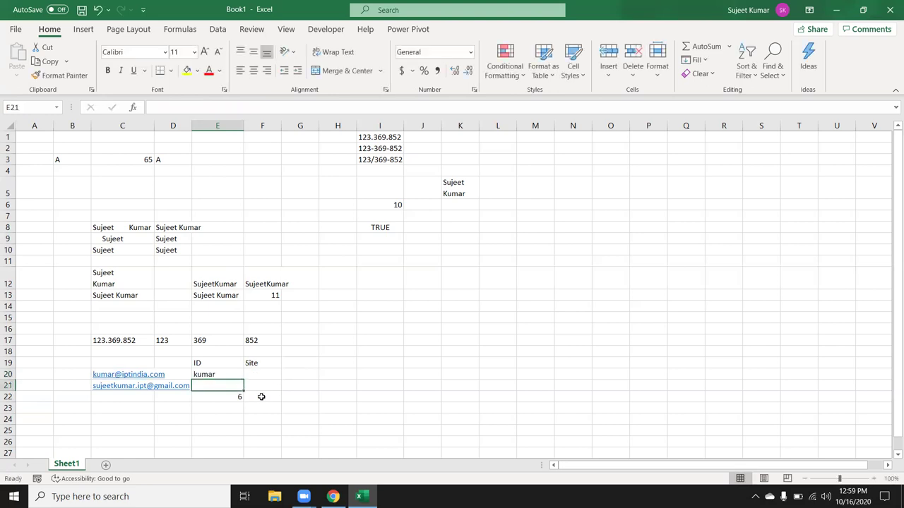
key("Up")
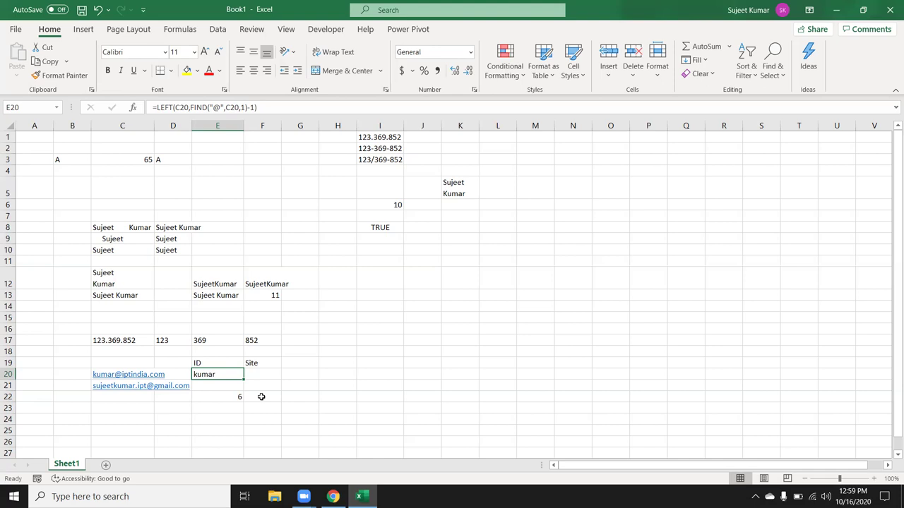
Begin F20's formula as =RIGHT(C20,LEN(C20)- for the Site column.
key("Right")
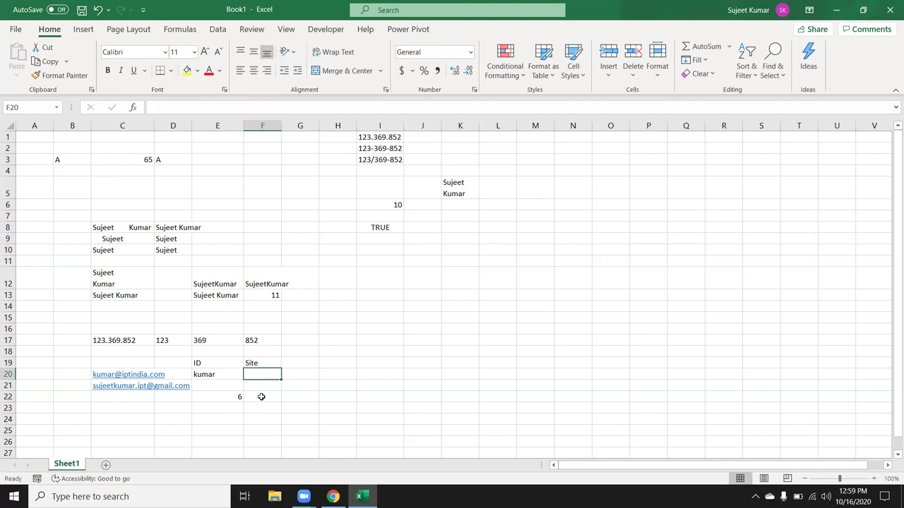
type("=ri")
key("Tab")
key("Left")
key("Left")
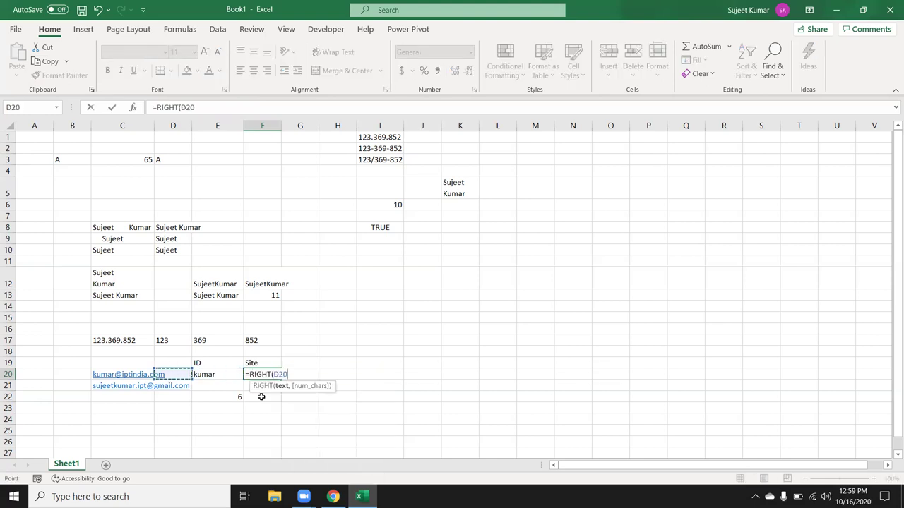
key("Left")
type(",")
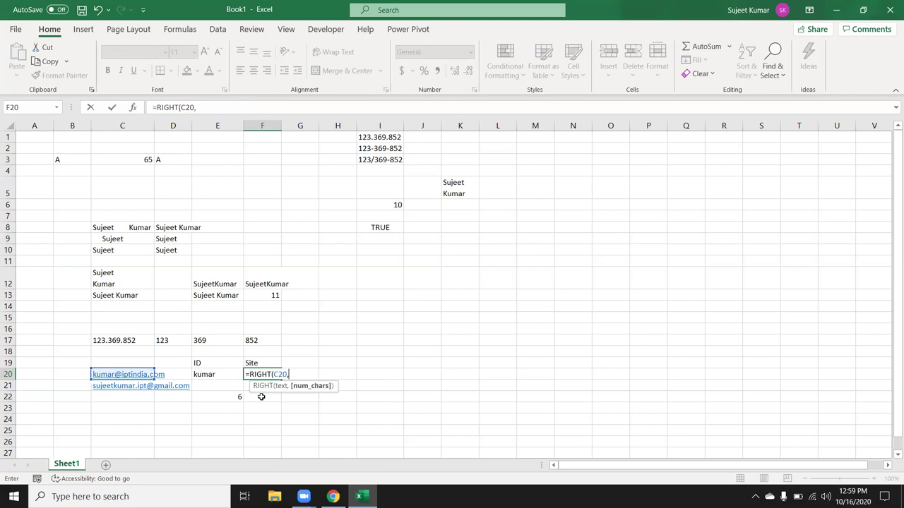
type("len")
key("Tab")
key("Left")
key("Left")
key("Left")
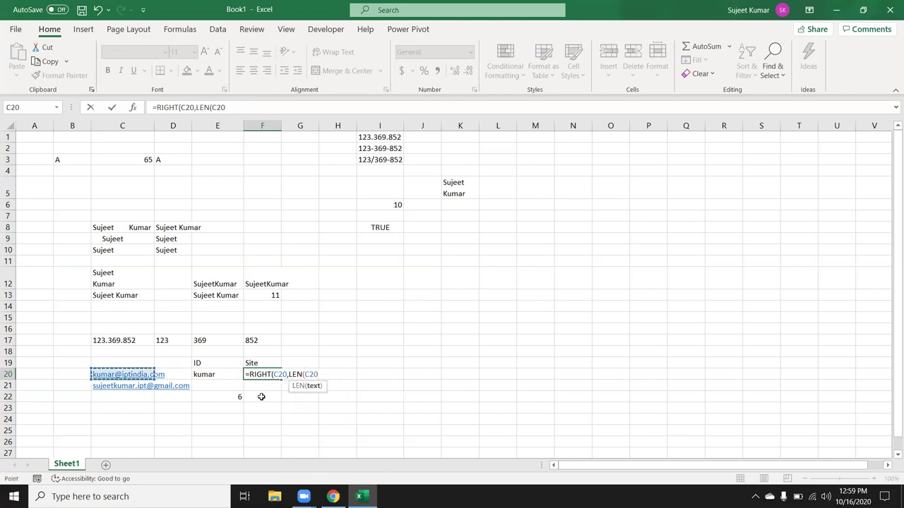
type(")-")
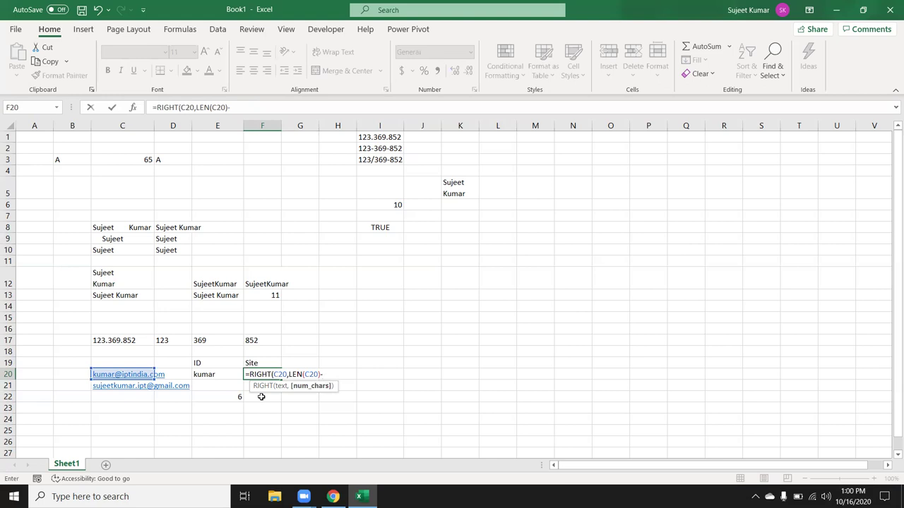
type("s")
key("BackSpace")
Complete it with FIND("@",C20,1), accepting the correction so F20 shows iptindia.com.
type("find")
key("Tab")
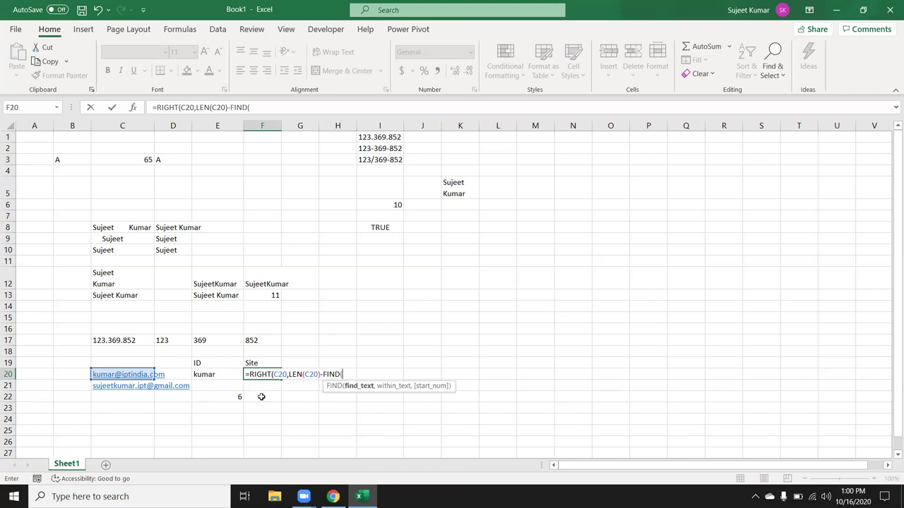
type("\"@\",")
key("Left")
key("Left")
key("Left")
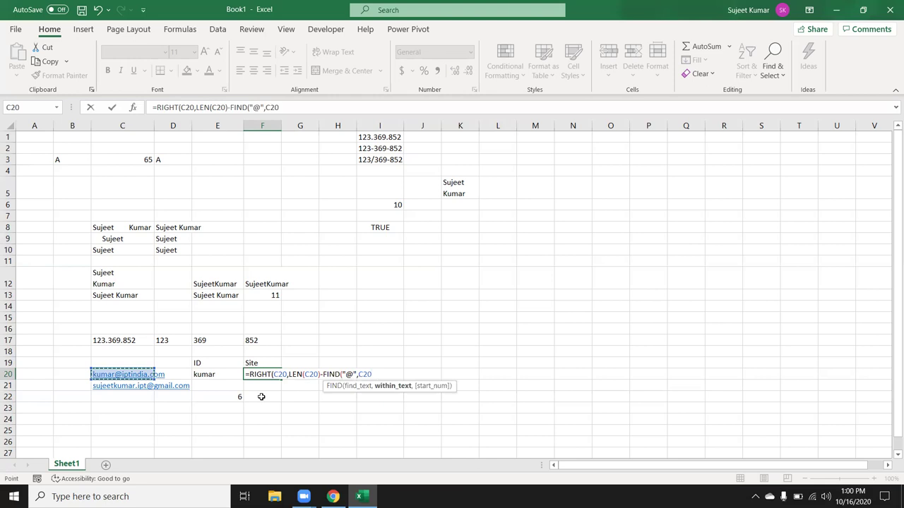
type(",1")
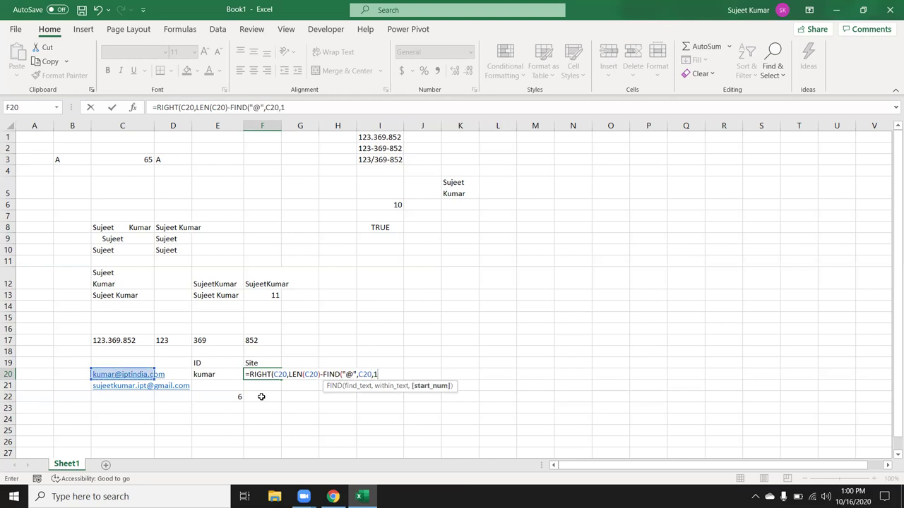
key("Return")
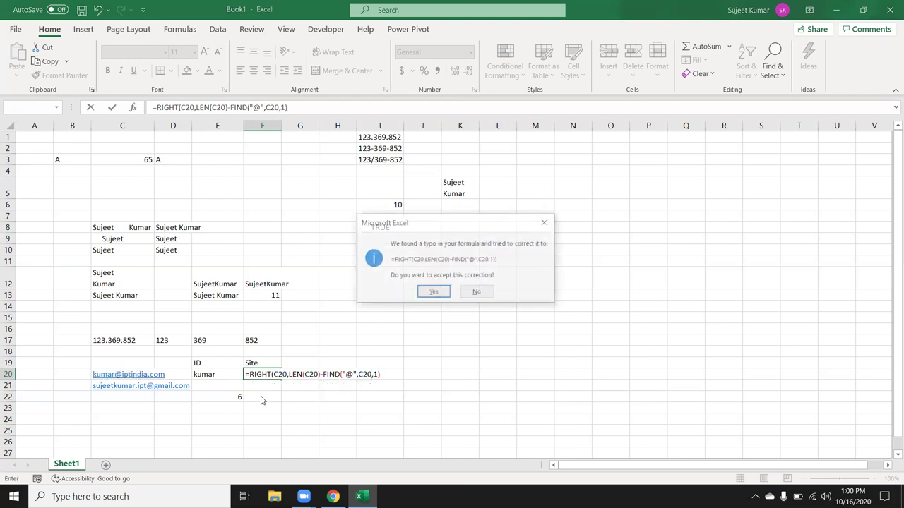
key("Return")
key("Up")
key("Left")
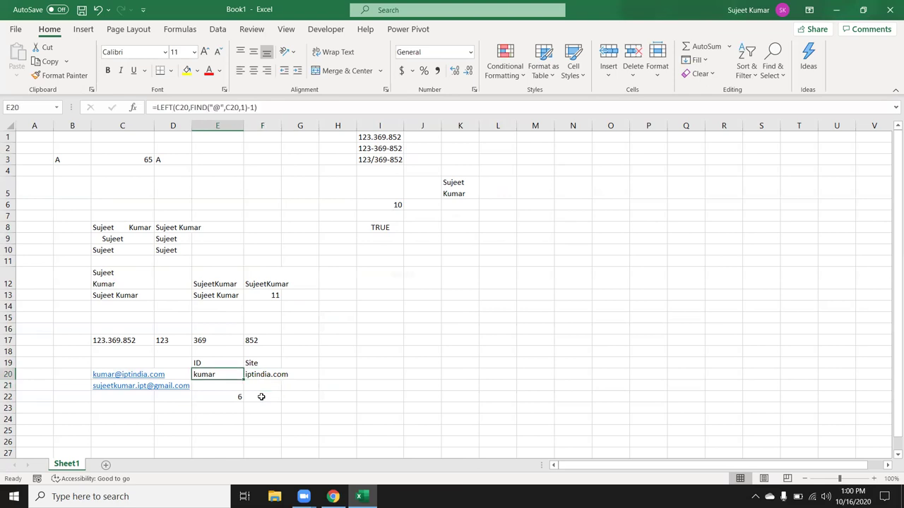
Fill E20:F20 down to row 21 with Ctrl+D, autofit column E, and inspect F21's formula.
key("shift+Right")
key("shift+Down")
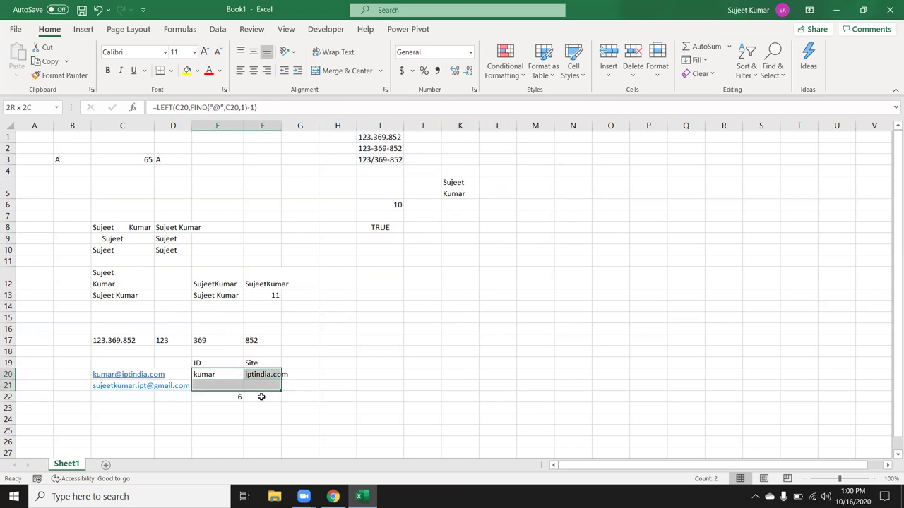
key("ctrl+d")
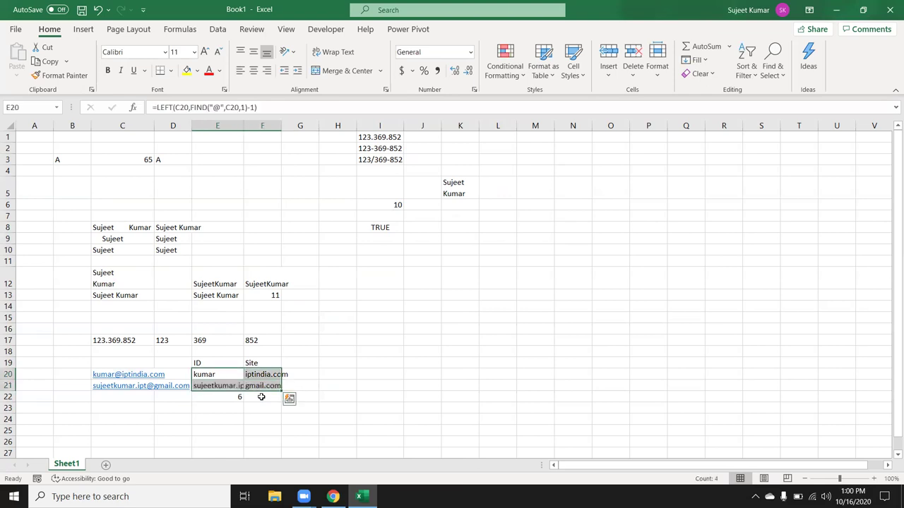
double_click(243, 126)
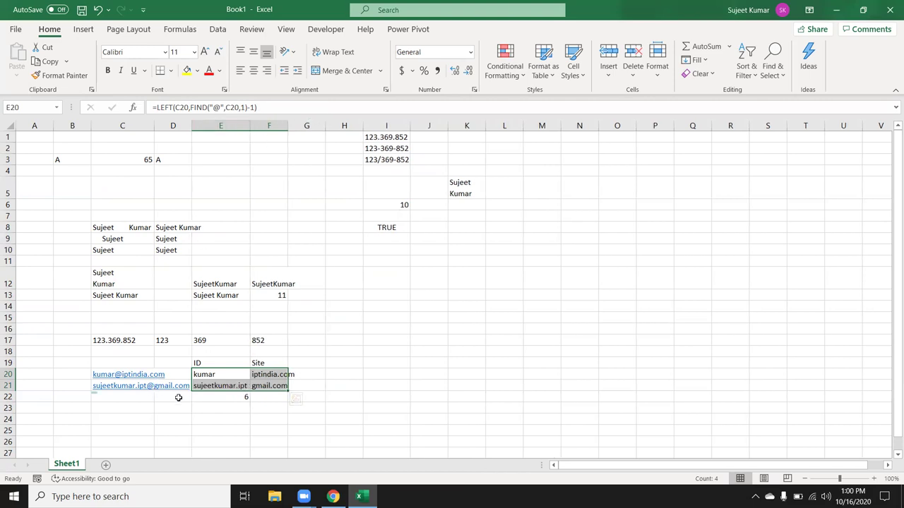
left_click(260, 385)
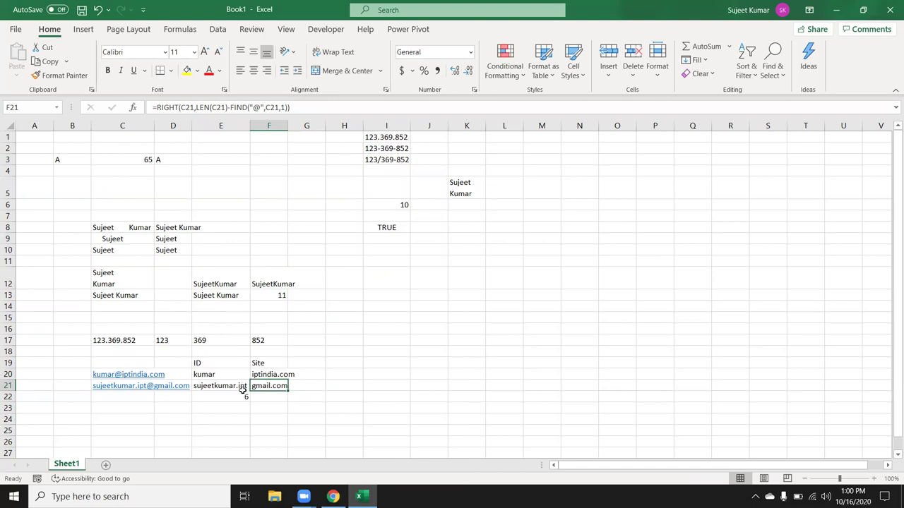
double_click(264, 385)
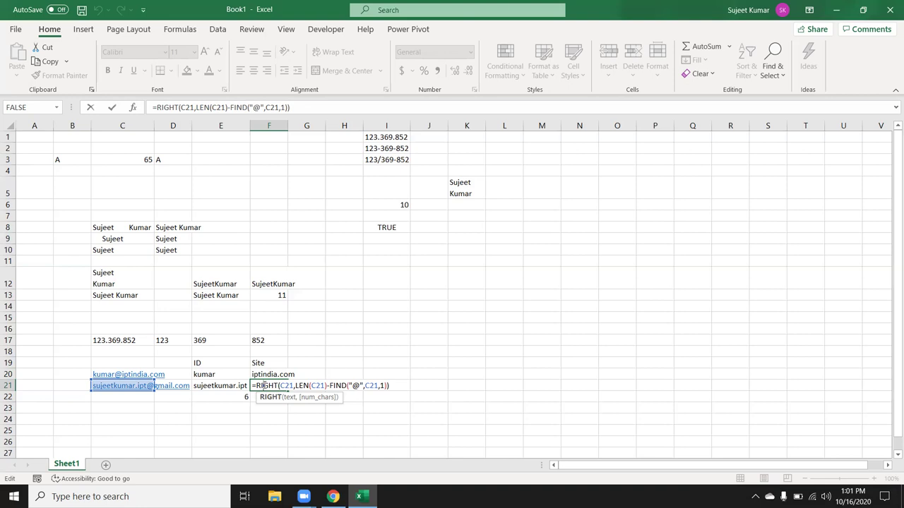
Confirm the RIGHT formula returning gmail.com in F21 and review the @-position formula in E22.
key("ctrl+Return")
left_click(183, 405)
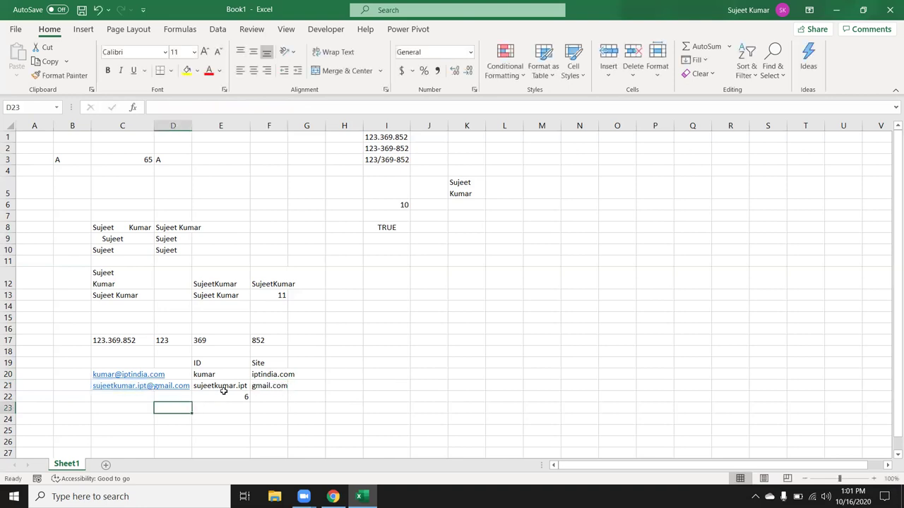
left_click(225, 393)
key("ctrl+Up")
left_click(225, 393)
key("ctrl+Up")
left_click(226, 393)
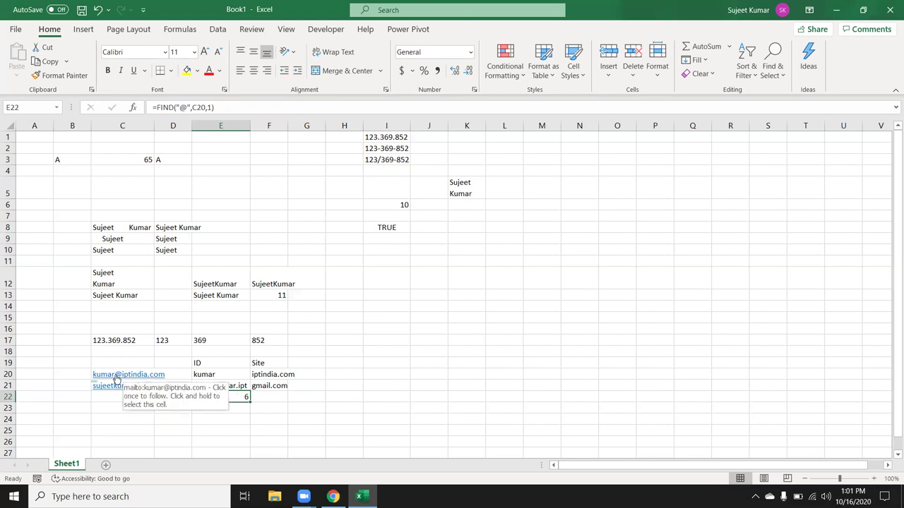
Enter =LEN(C20) in F22 to get the first address's length, 18.
left_click(258, 396)
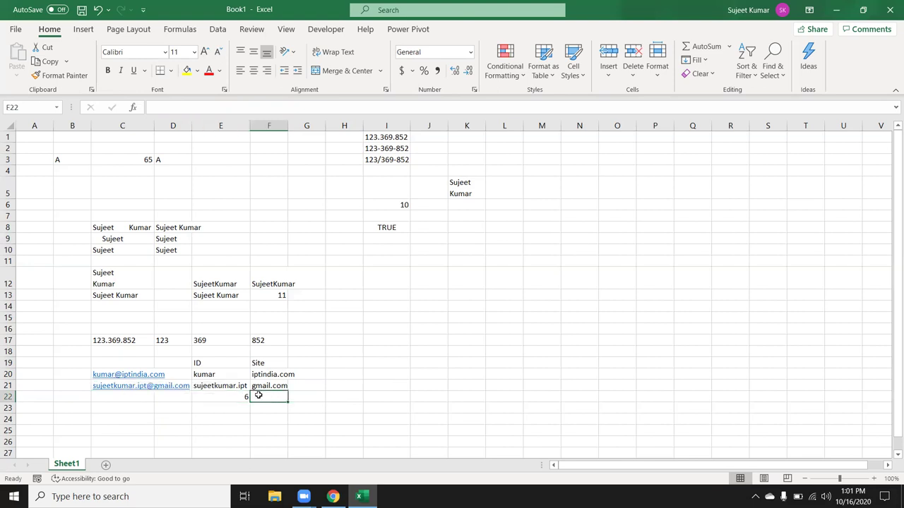
type("=LEN(")
left_click(142, 374)
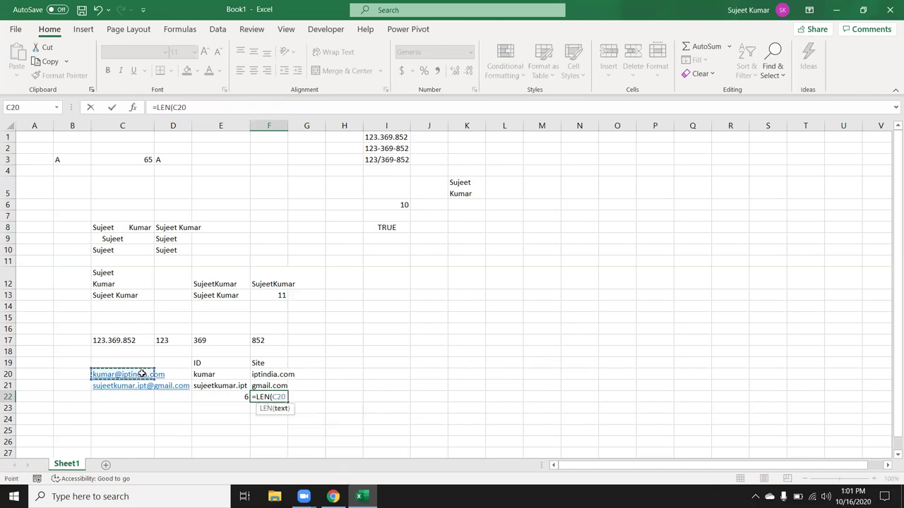
key("Return")
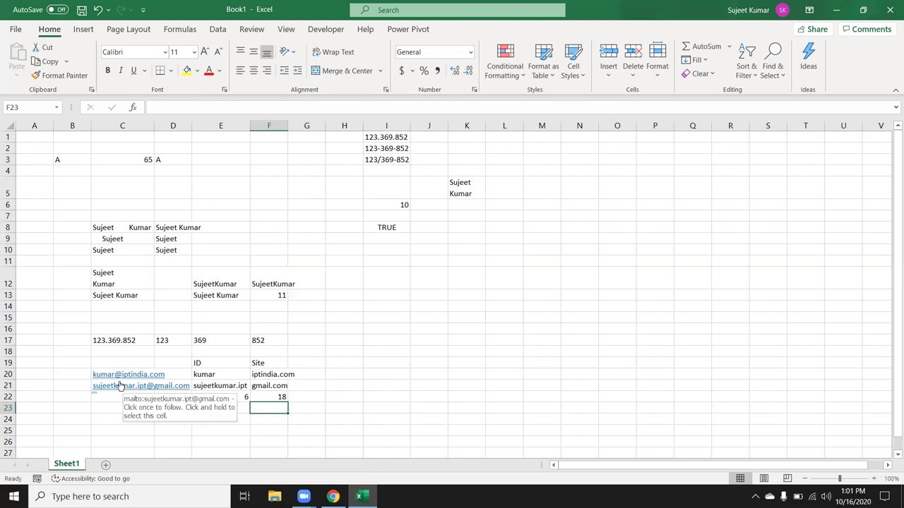
Compute =F22-E22 in G22, giving 12 characters after the @.
left_click(300, 397)
type("=")
key("Left")
type("-")
key("Left")
key("Left")
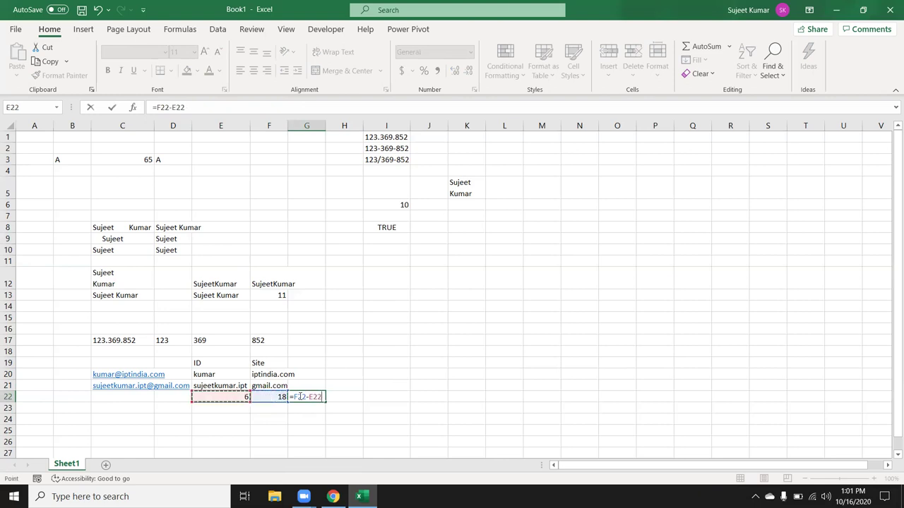
key("Return")
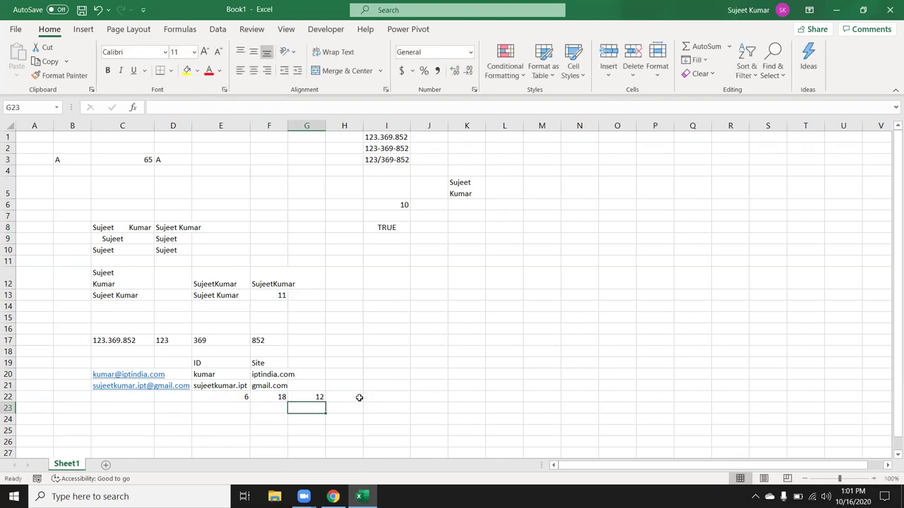
left_click(358, 398)
Enter =RIGHT(C20,G22) in H22 so it returns iptindia.com.
type("=ri")
key("Tab")
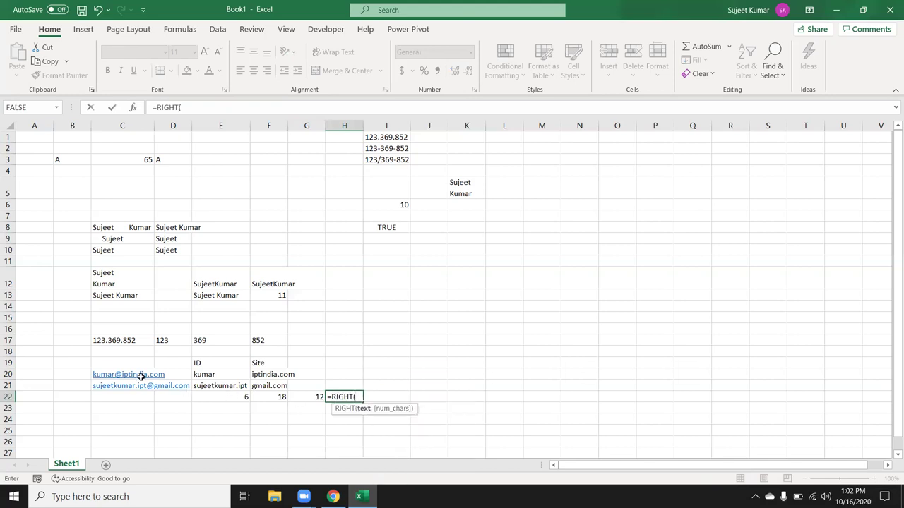
left_click(141, 378)
type(",")
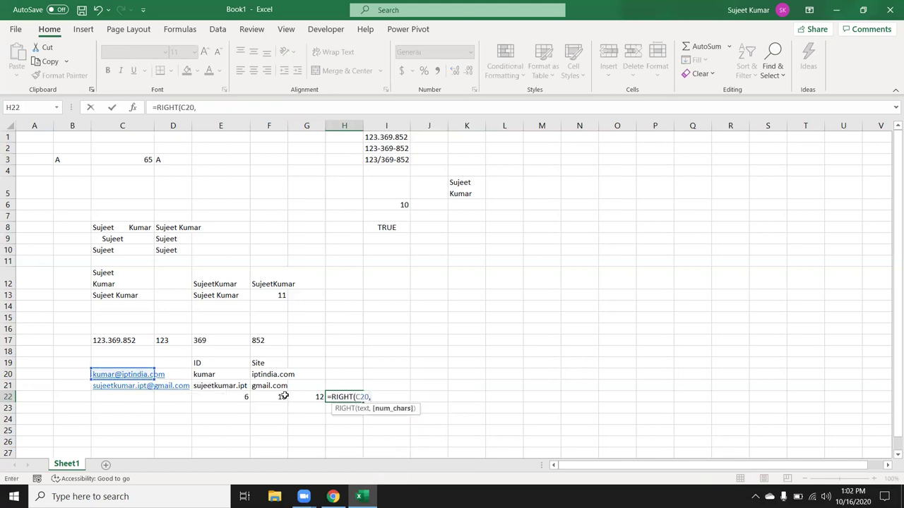
left_click(304, 396)
key("Return")
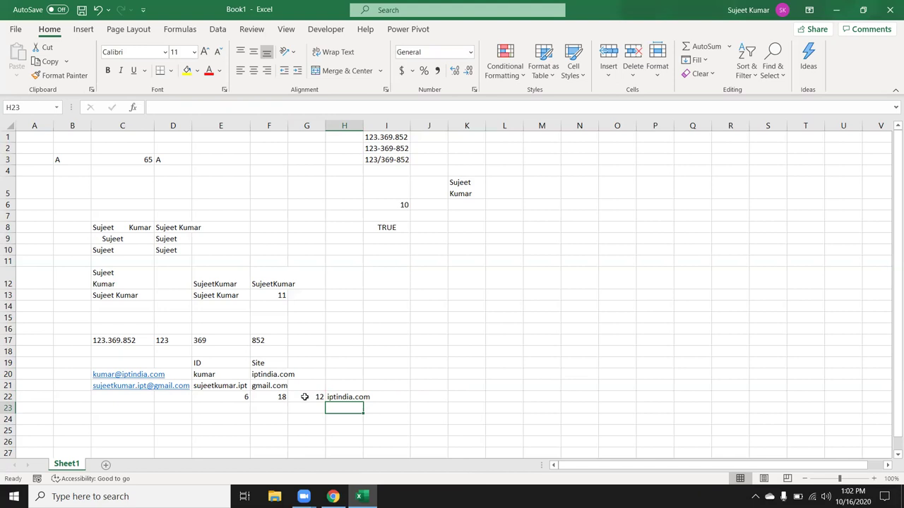
key("Left")
key("Left")
key("Left")
key("Left")
key("Down")
key("Down")
key("Down")
key("Down")
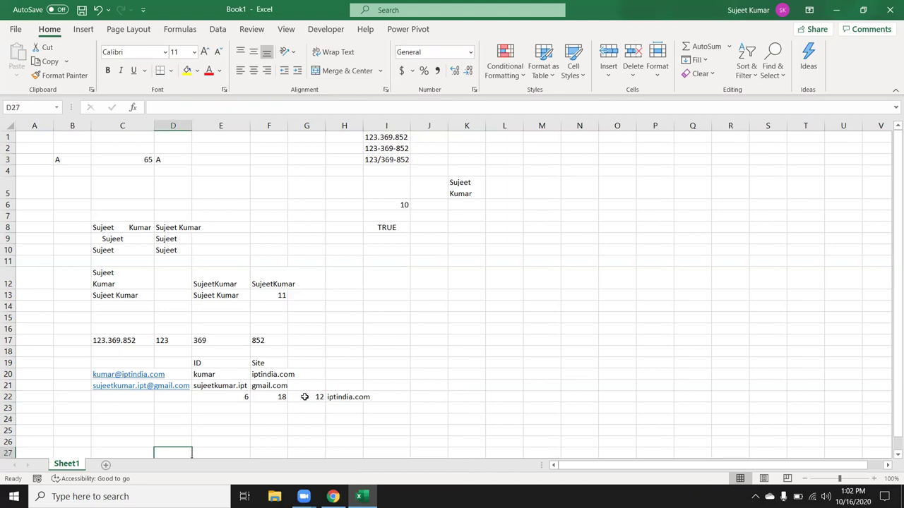
key("Down")
key("Down")
key("Down")
key("Down")
key("Down")
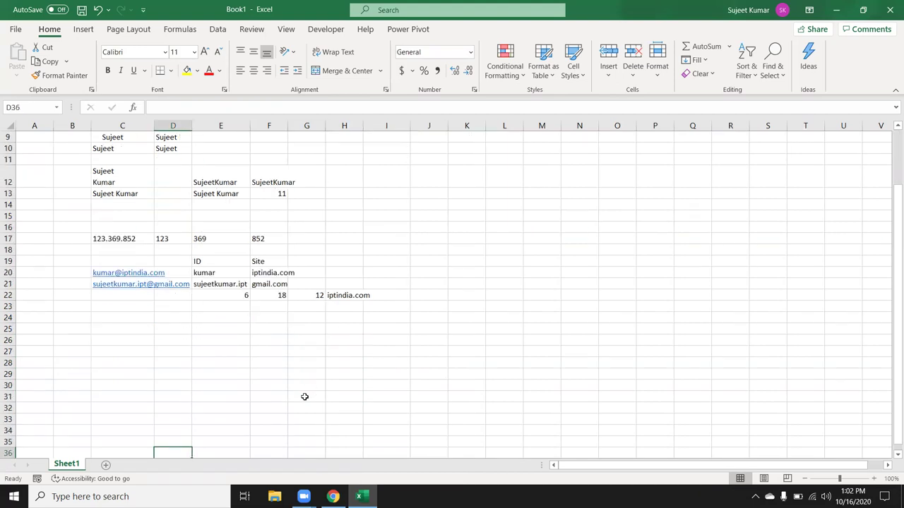
key("Down")
key("Down")
key("Down")
Enter a first name in C24 and a surname in D24.
left_click(164, 239)
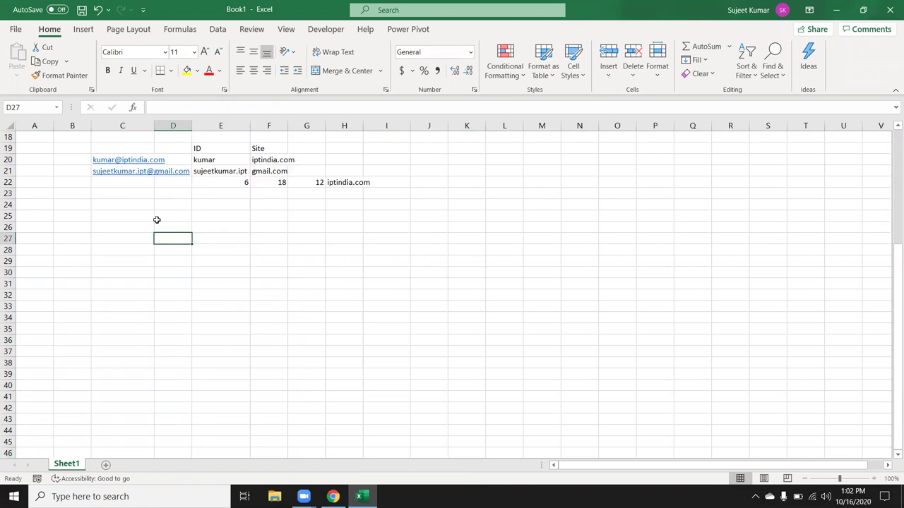
left_click(145, 210)
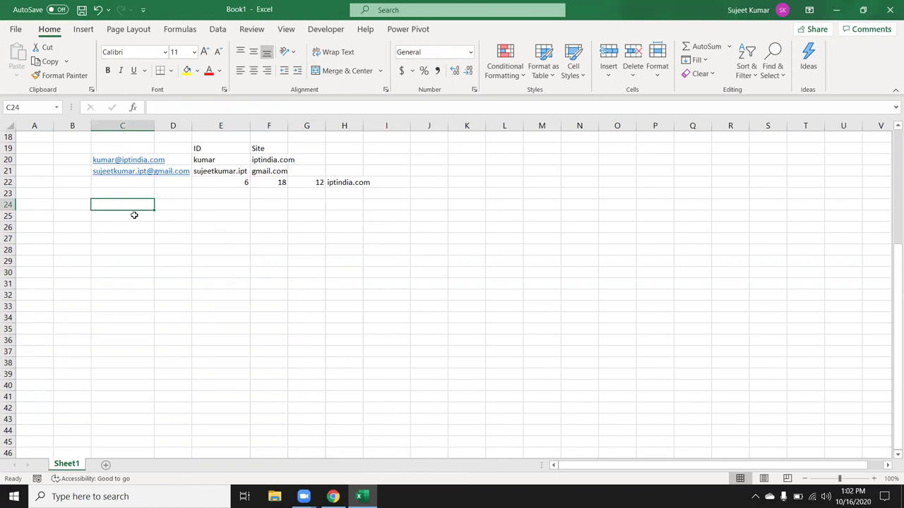
type("=")
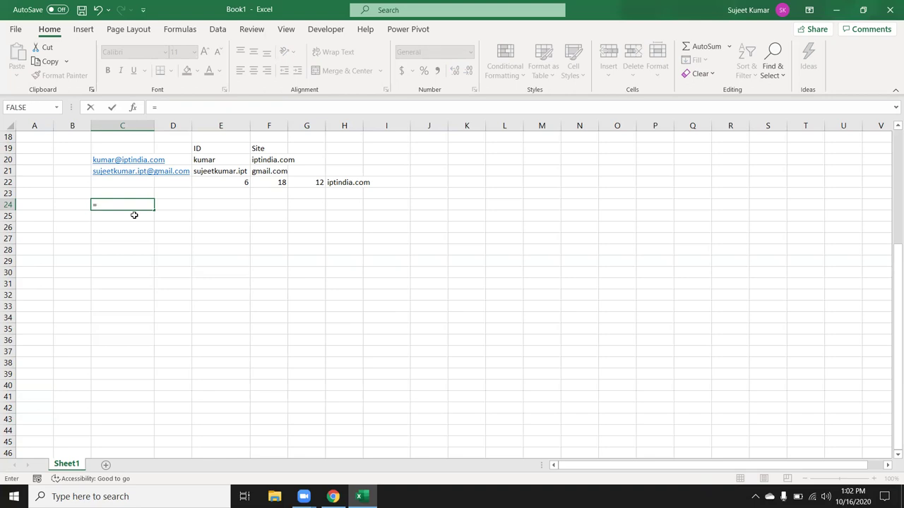
key("BackSpace")
key("Tab")
key("Tab")
Join C24 and D24 in E24 with CONCATENATE, initially without a space.
type("=")
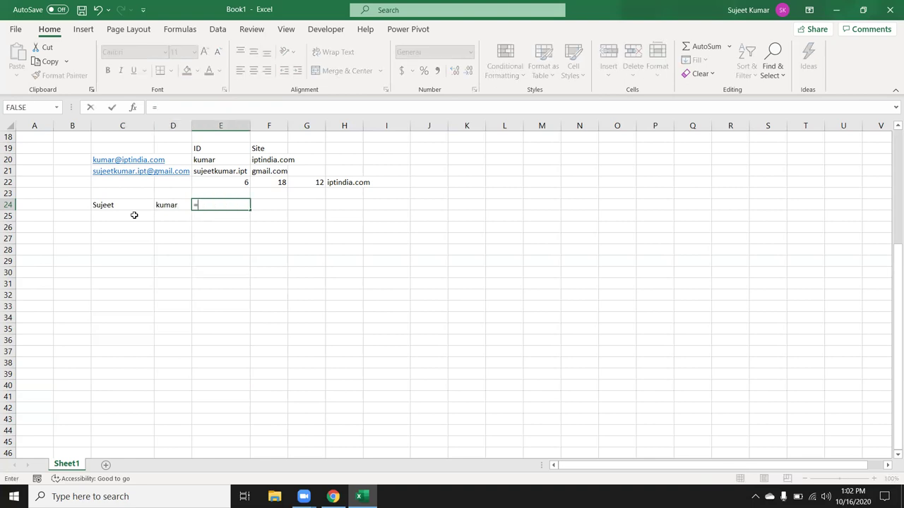
type("con")
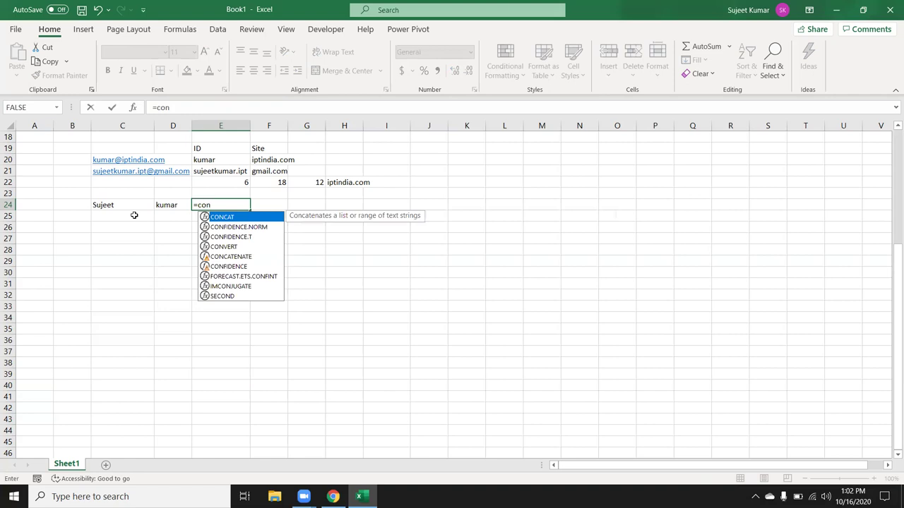
key("Down")
key("Down")
key("Down")
key("Down")
key("Tab")
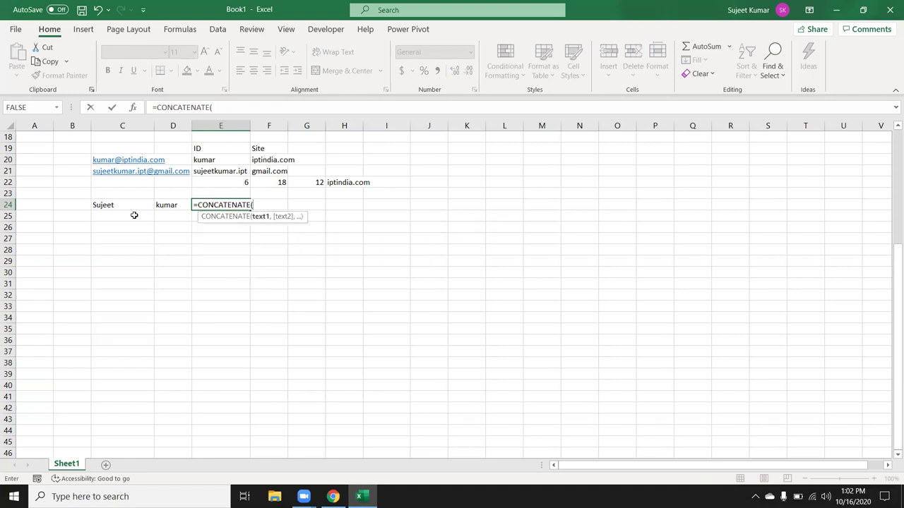
left_click(98, 205)
type(",")
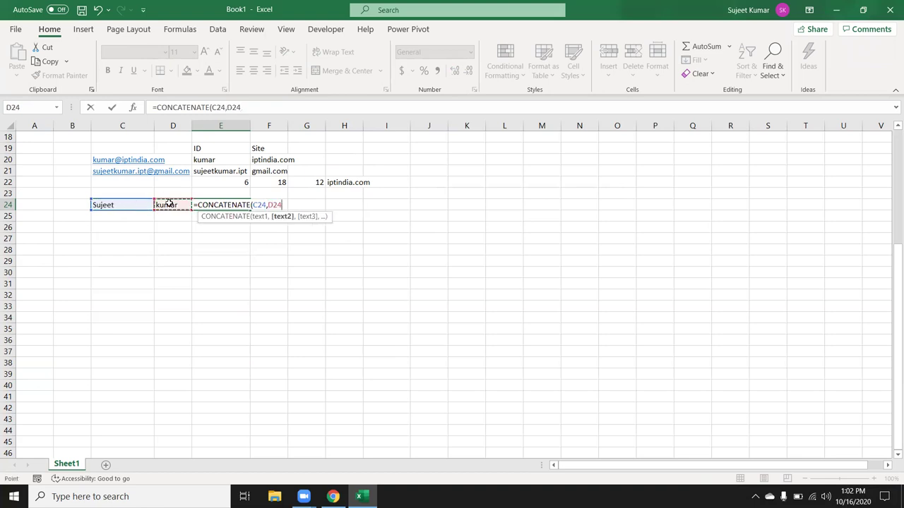
key("Return")
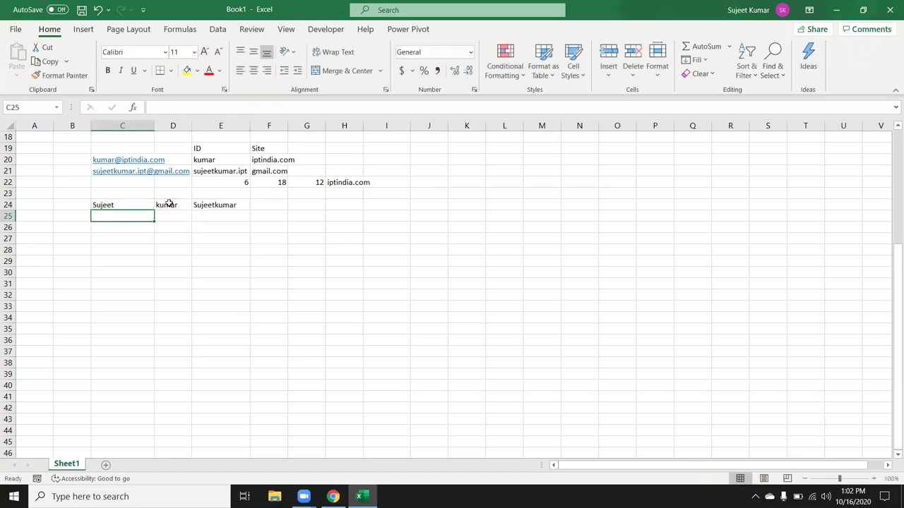
Edit E24 to =CONCATENATE(C24," ",D24) so the names are separated by a space.
double_click(215, 205)
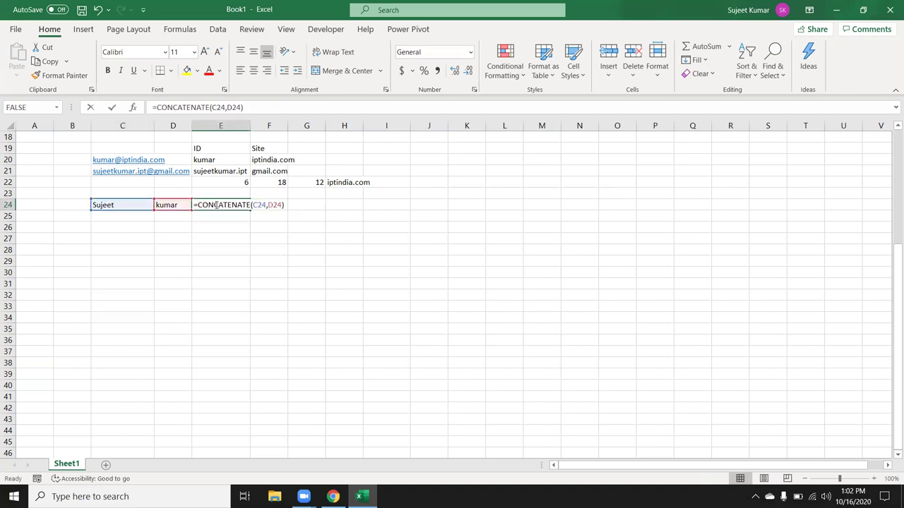
left_click(268, 205)
type("\" \"")
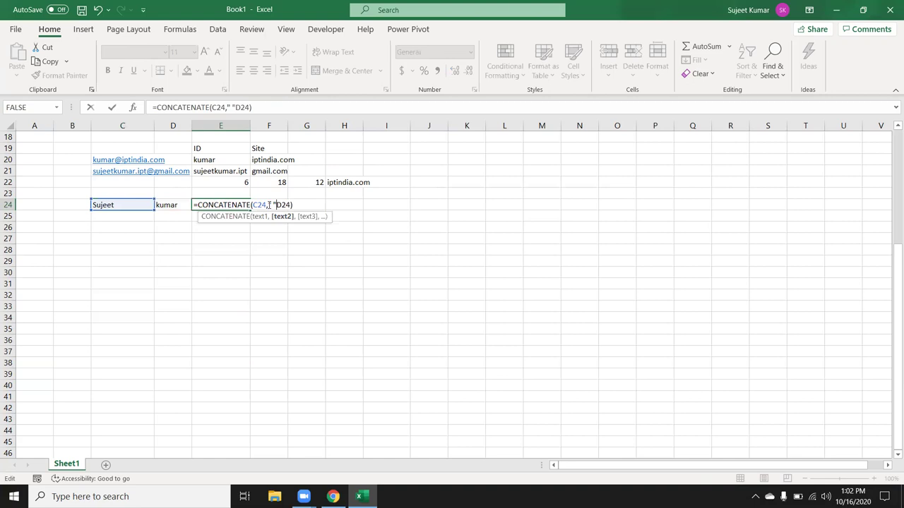
type(",")
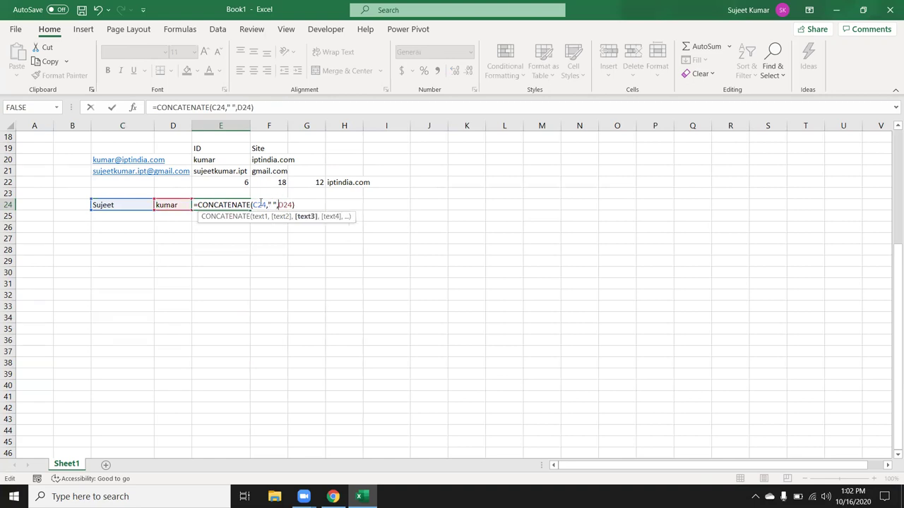
left_click(261, 205)
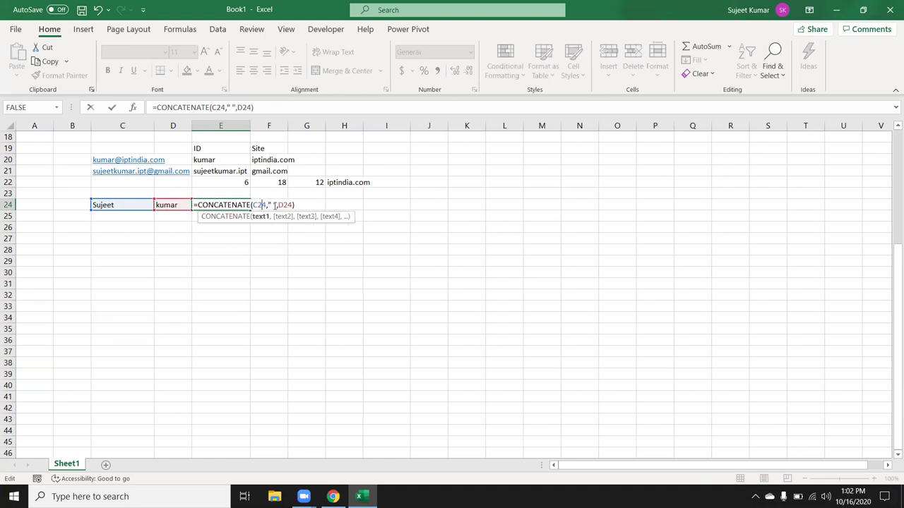
left_click(274, 205)
left_click(283, 205)
key("Return")
key("Up")
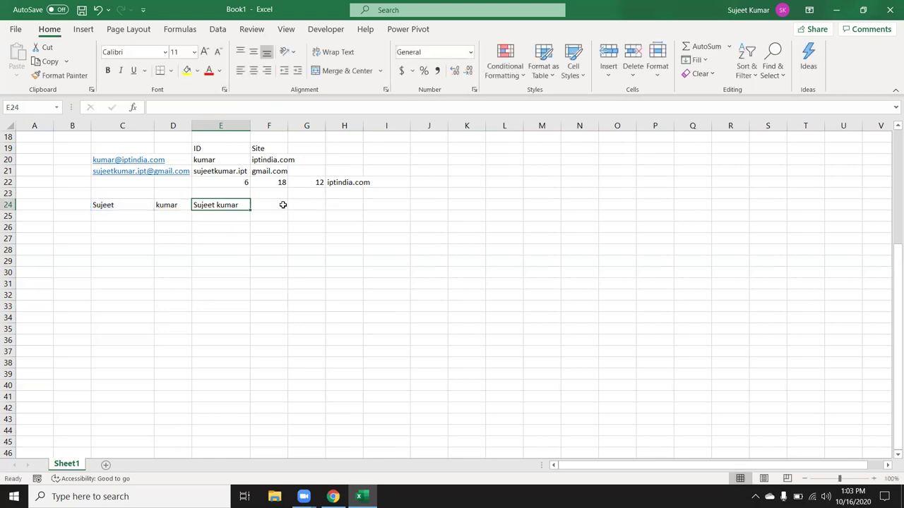
left_click(283, 205)
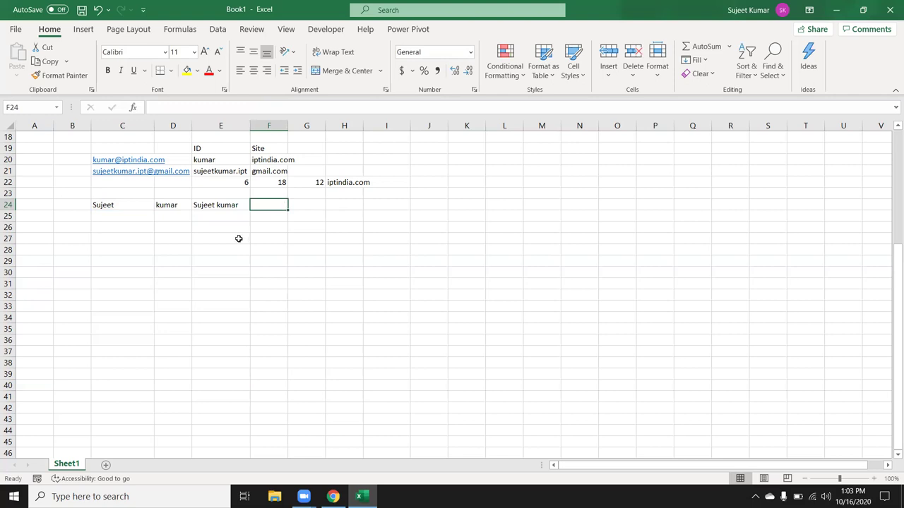
Enter =C24&" "&D24 in E25 to join the names with the ampersand operator.
left_click(220, 204)
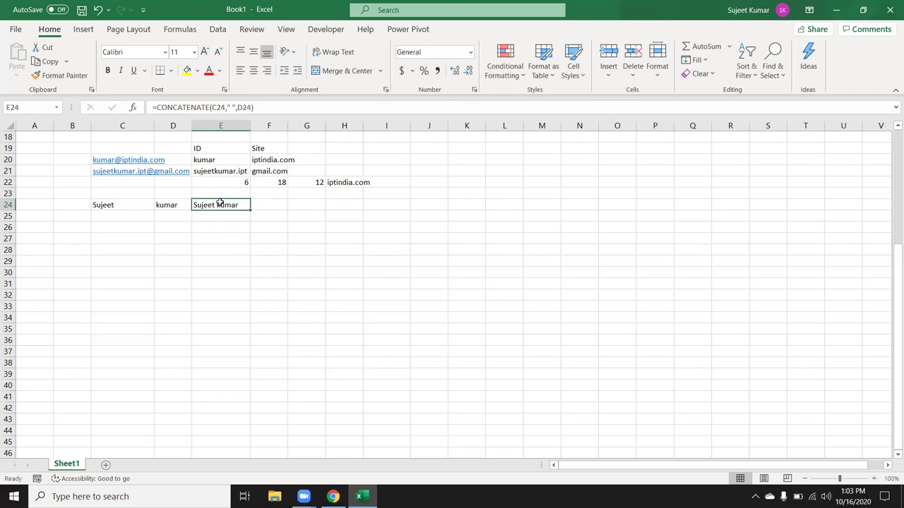
left_click(218, 216)
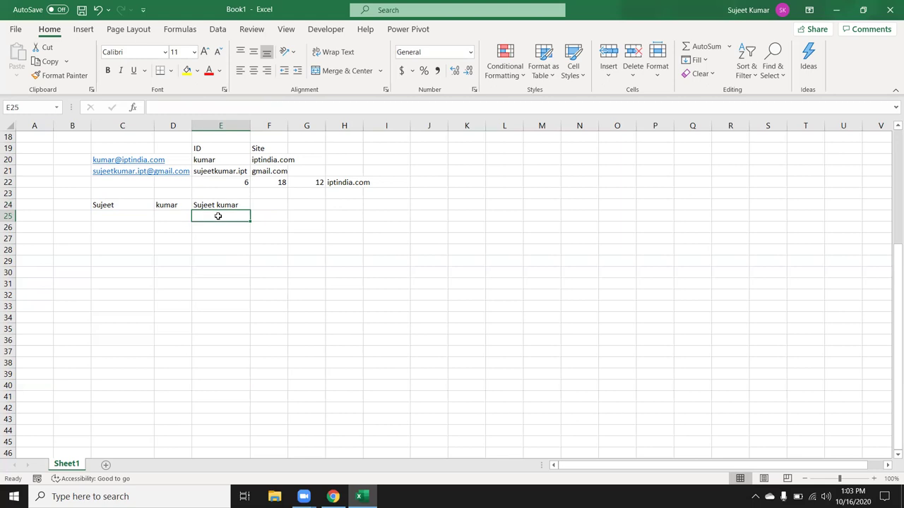
type("=")
left_click(119, 205)
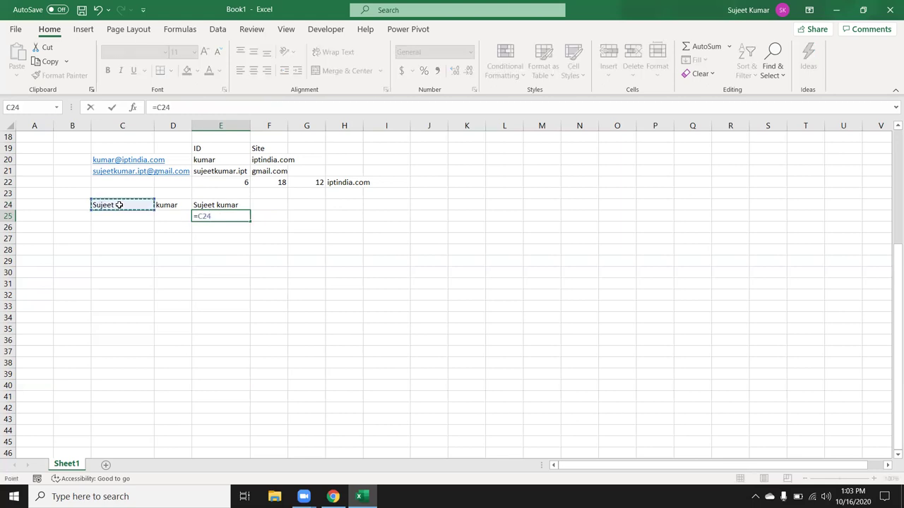
type("&\" \"&")
left_click(162, 204)
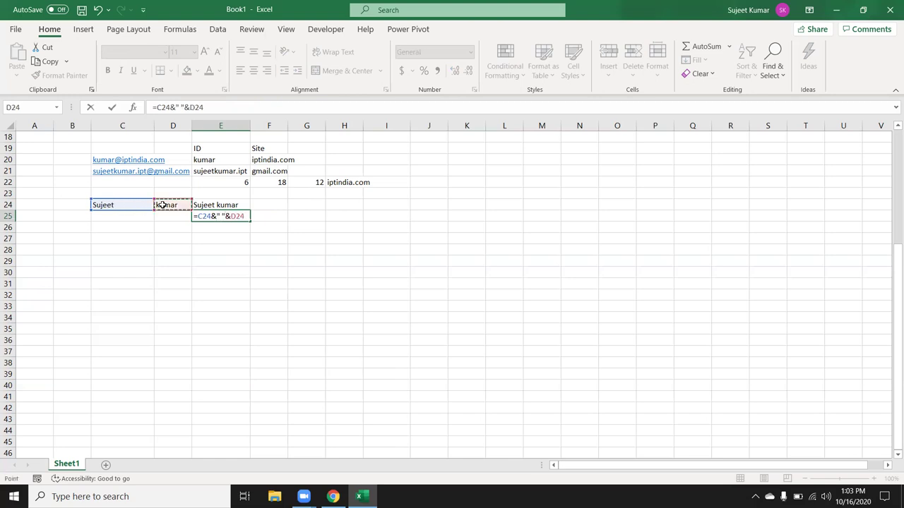
key("Return")
key("Up")
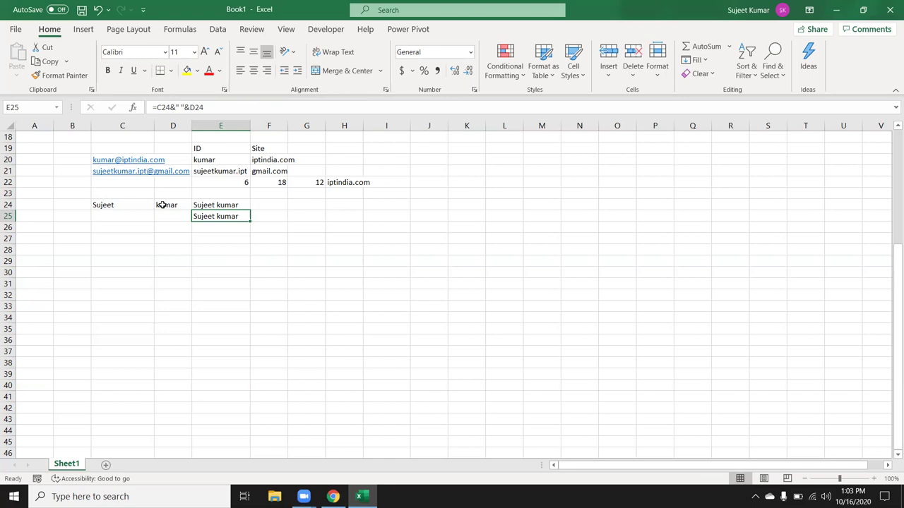
Enter 1/1 in C27 and today's date in D27.
left_click(127, 238)
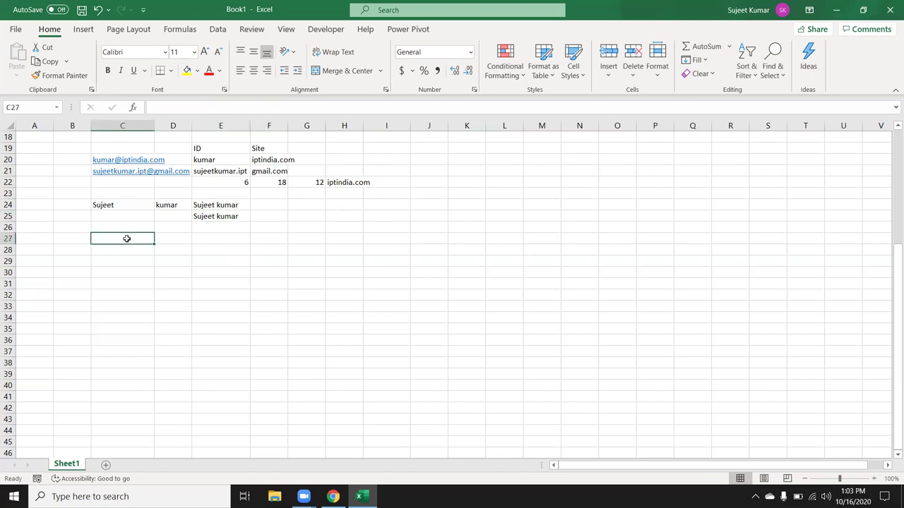
type("1/1")
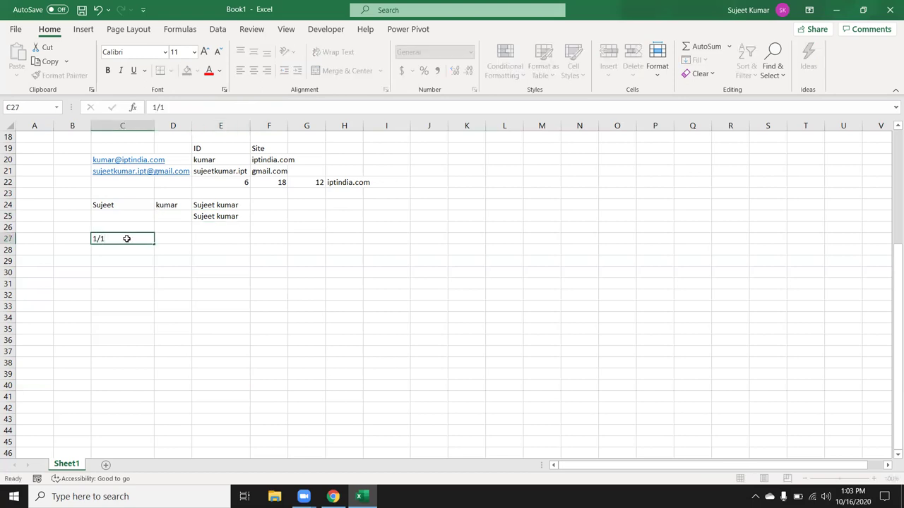
key("Tab")
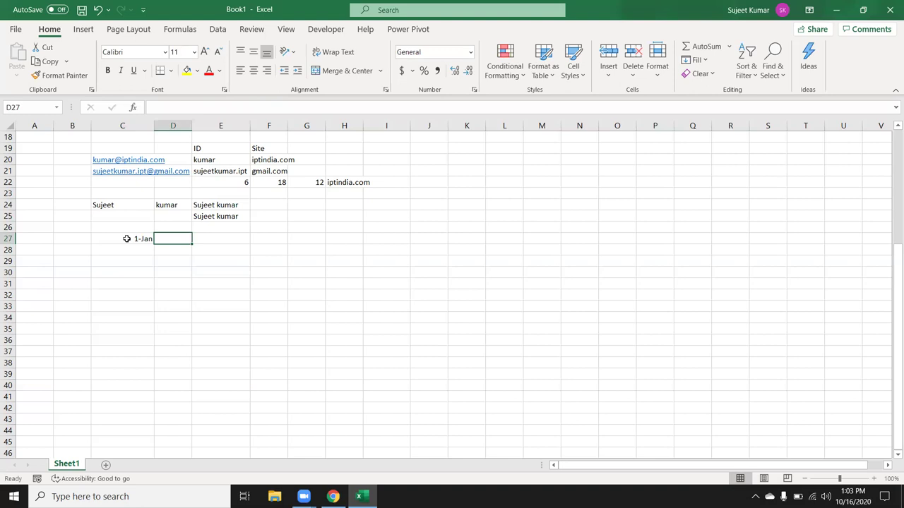
key("ctrl+semicolon")
key("Return")
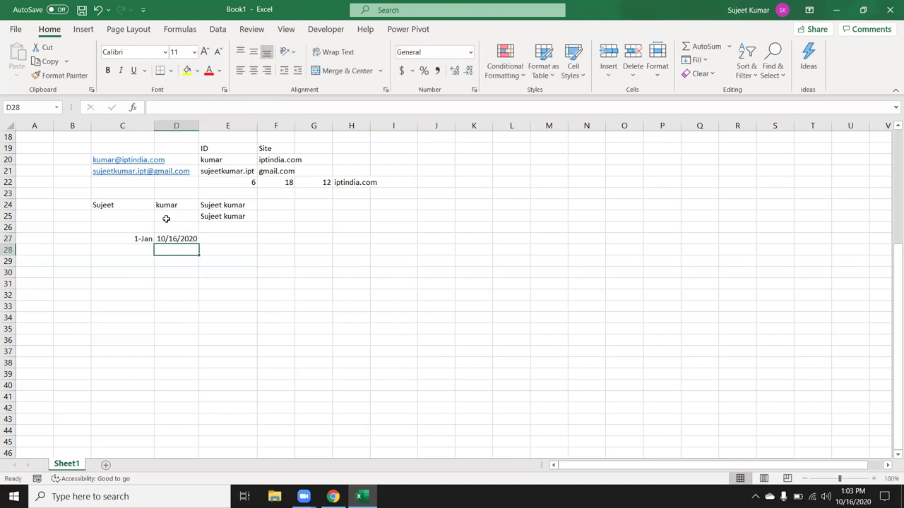
Copy E24's CONCATENATE formula into E27 and change its separator to " To ".
left_click(221, 216)
key("ctrl+c")
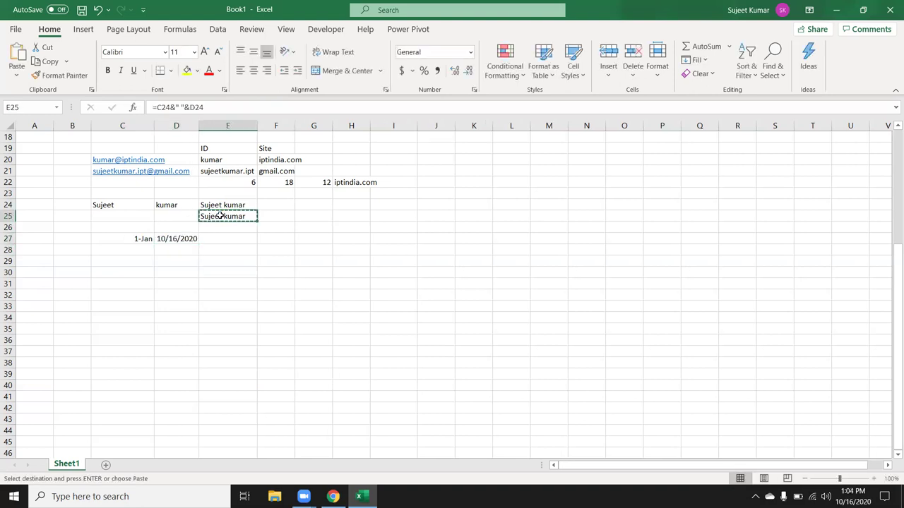
key("Escape")
key("Up")
key("ctrl+c")
key("Down")
key("Down")
key("Down")
key("Return")
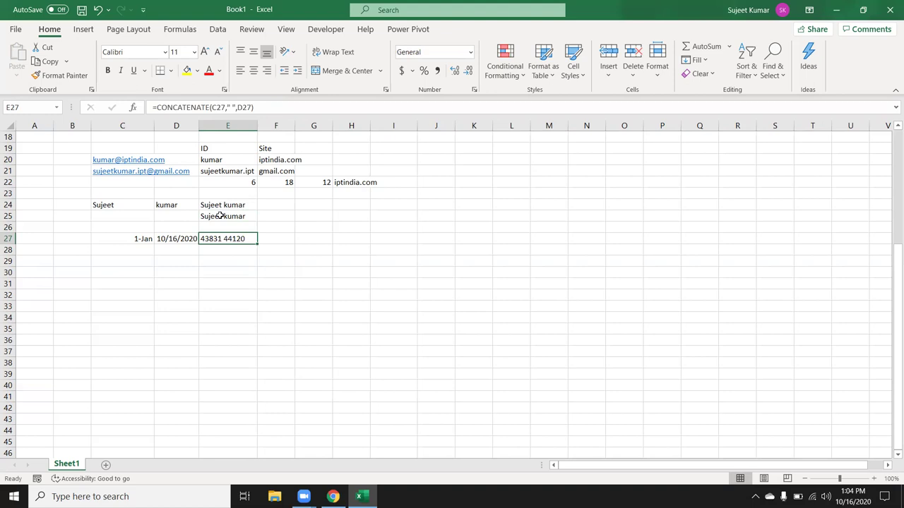
left_click(230, 107)
type("To")
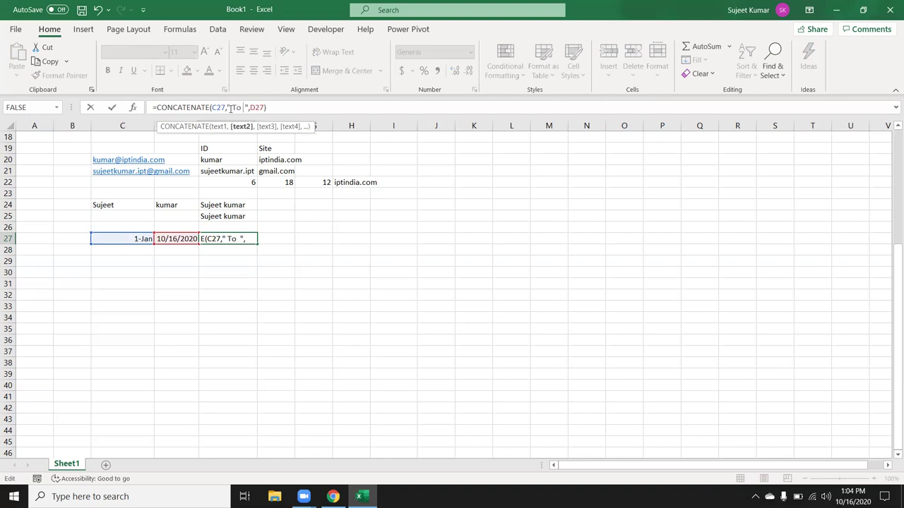
key("Return")
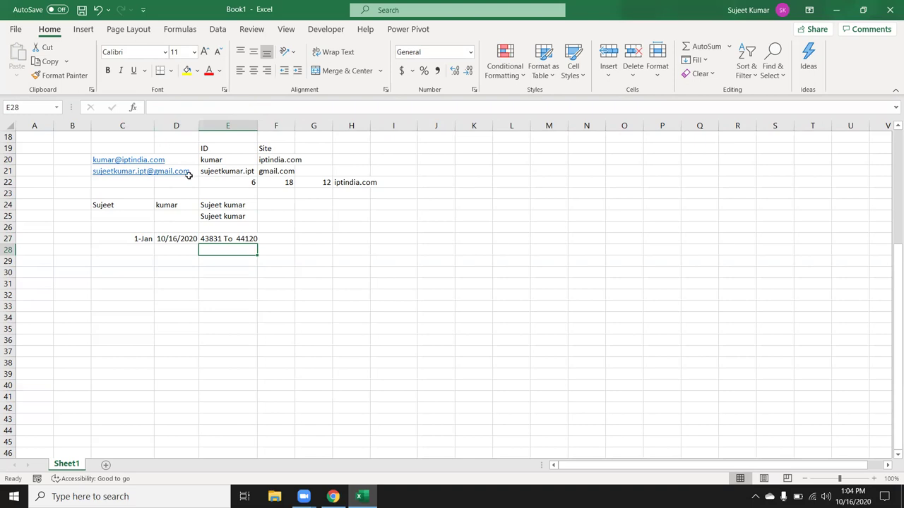
Enter =TEXT(C27,"DD-MMM-YY") in C28, fill it right to D28, and fill E27 down into E28.
left_click(140, 250)
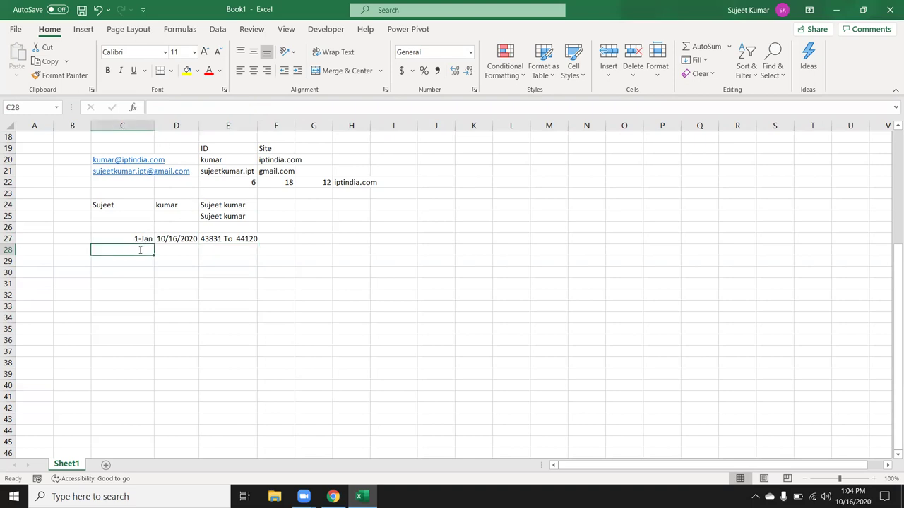
type("=TEXT(")
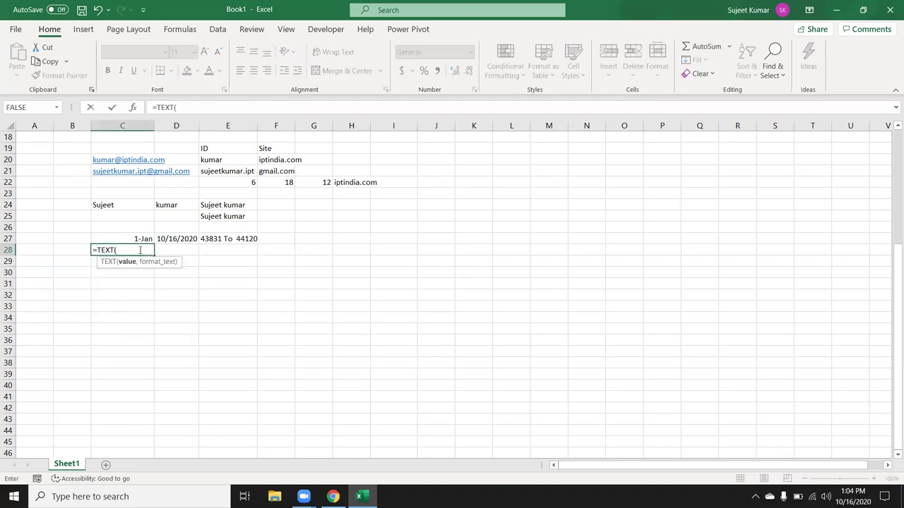
type("C27,\"DD")
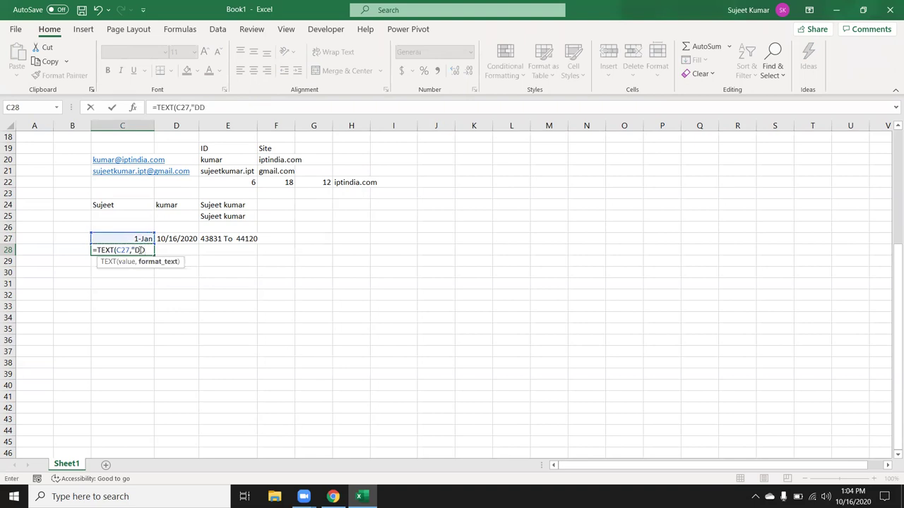
type("-MM")
type("M-")
type("YY\")")
key("Return")
left_click(140, 250)
key("shift+Right")
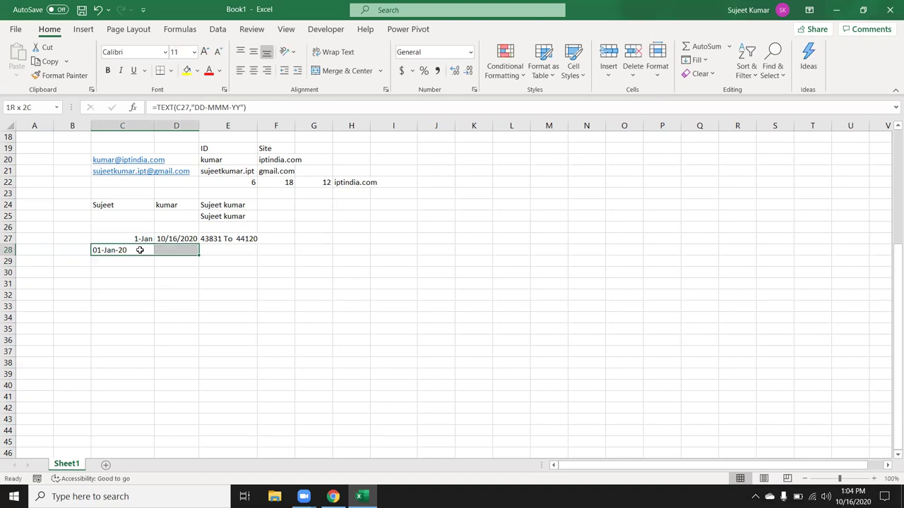
key("ctrl+r")
key("Right")
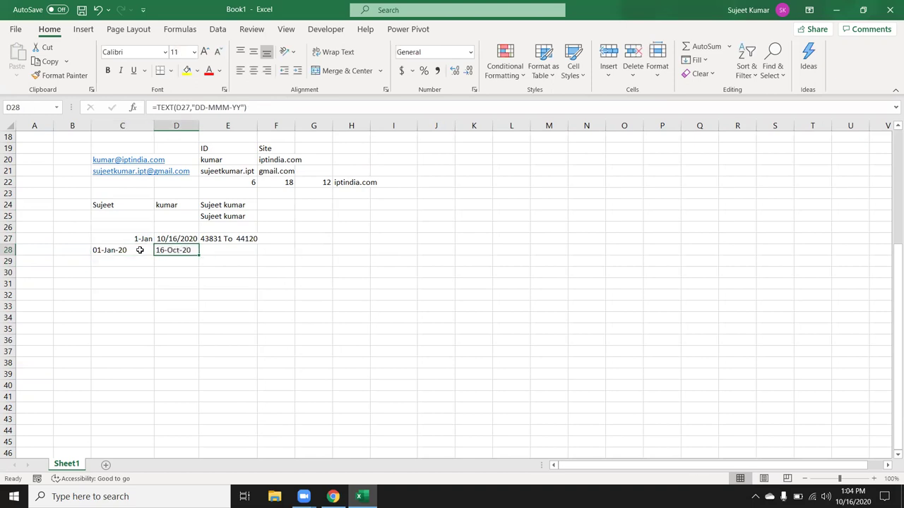
key("Right")
key("ctrl+d")
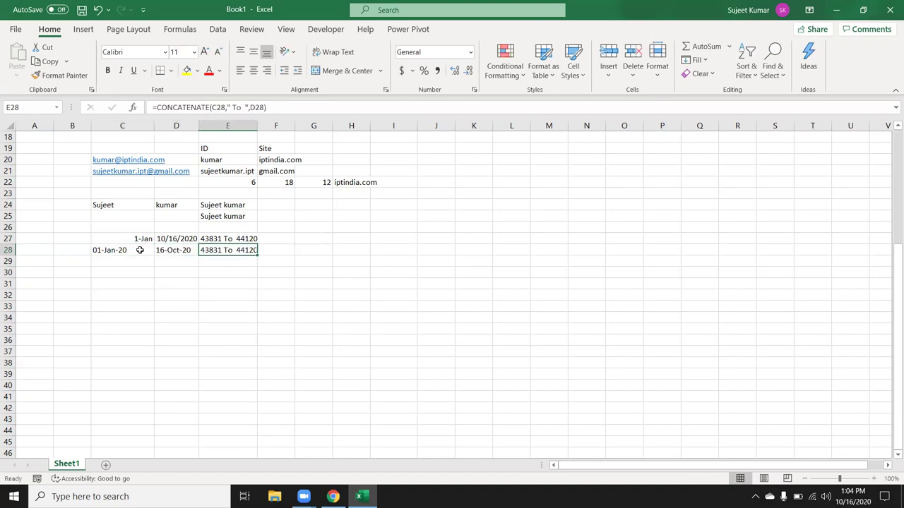
Compare the row 27 and 28 formulas, then recommit E28's CONCATENATE of C28, " To " and D28.
left_click(228, 295)
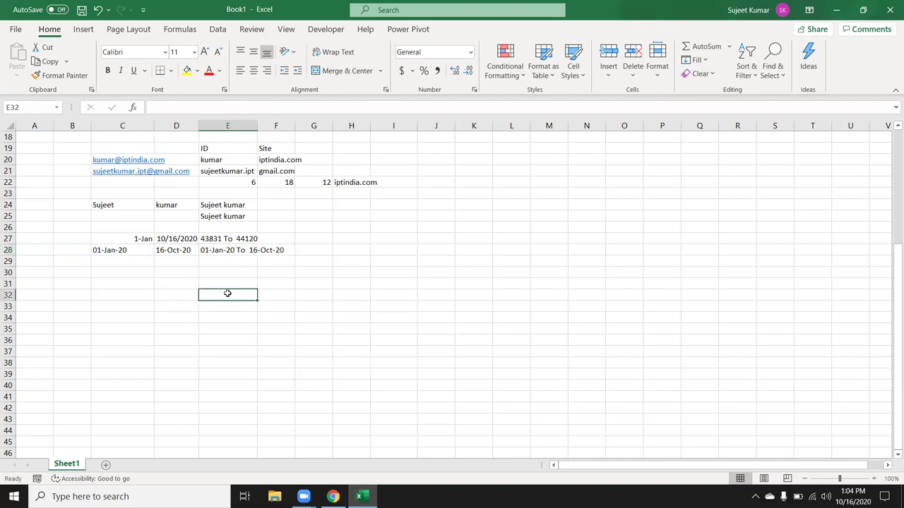
left_click(233, 248)
left_click(234, 240)
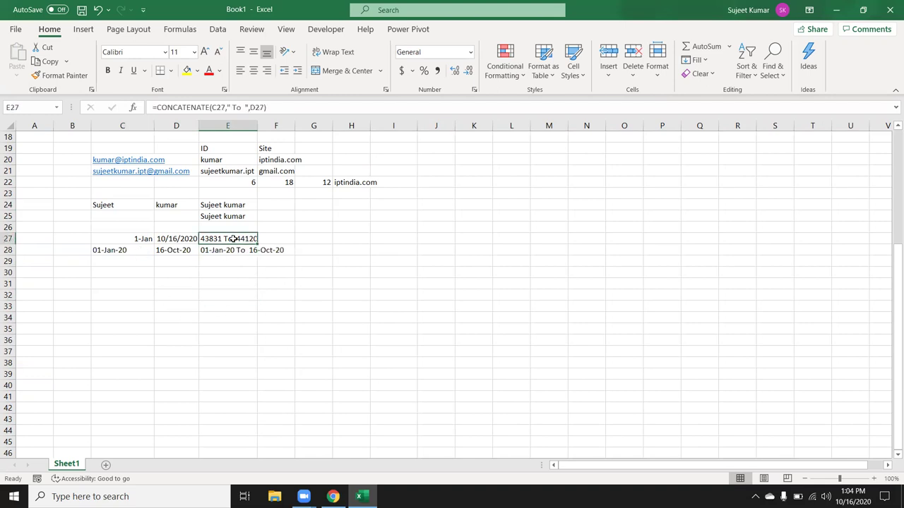
left_click(188, 248)
left_click(188, 242)
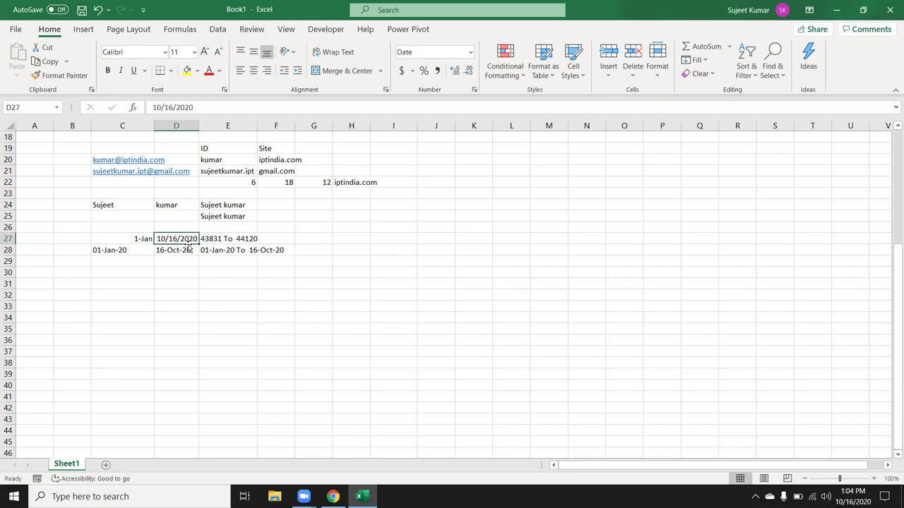
key("shift+Left")
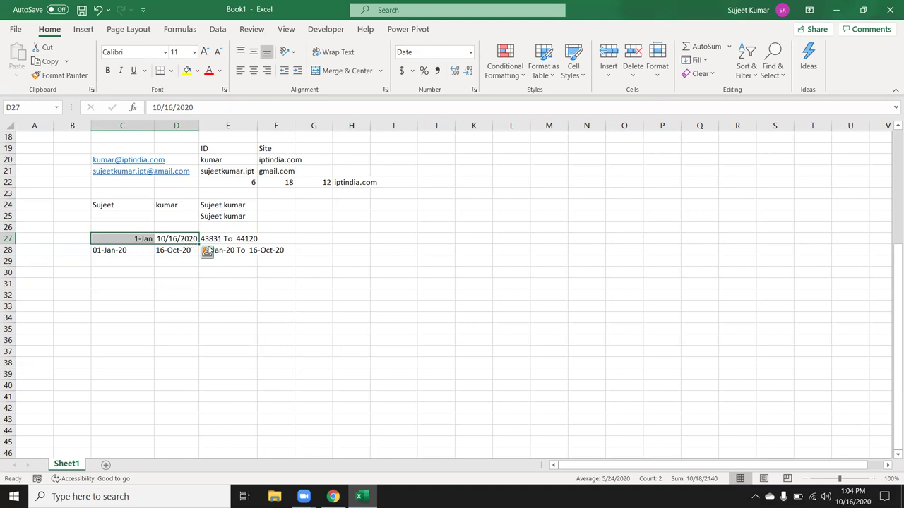
left_click(223, 250)
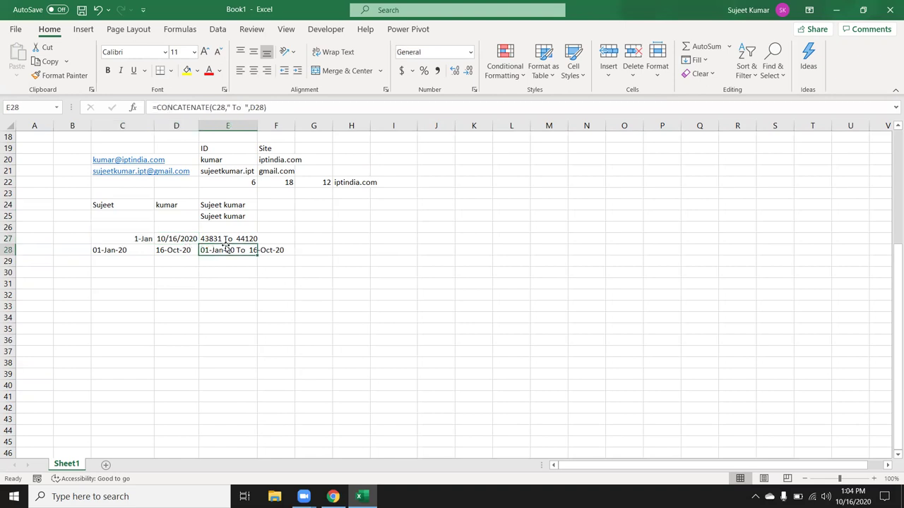
left_click(136, 249)
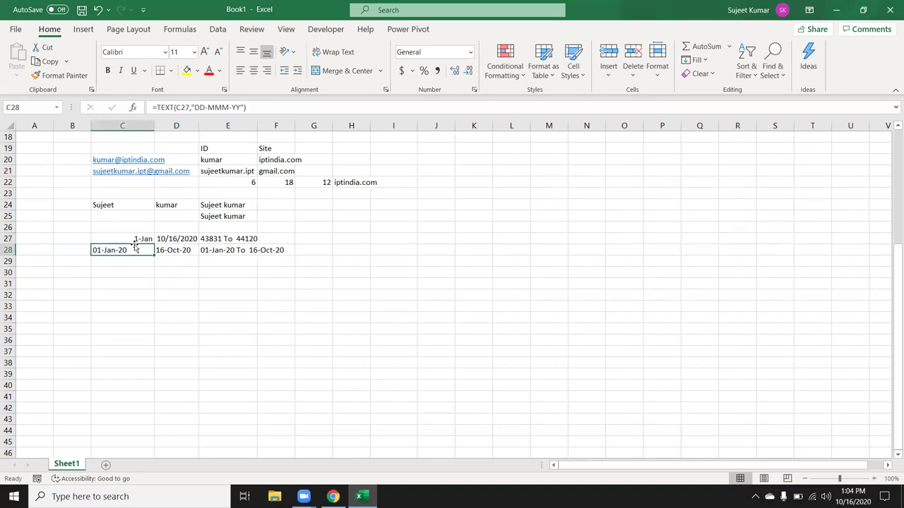
double_click(225, 250)
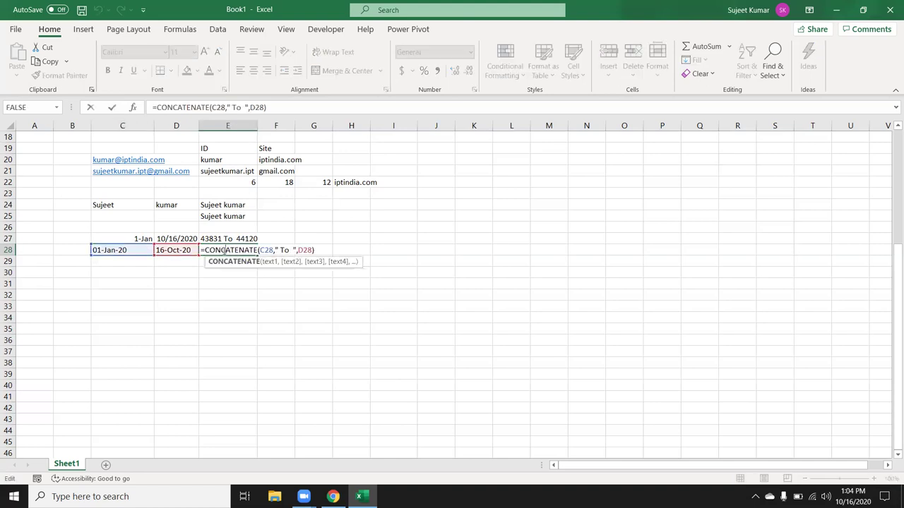
key("Return")
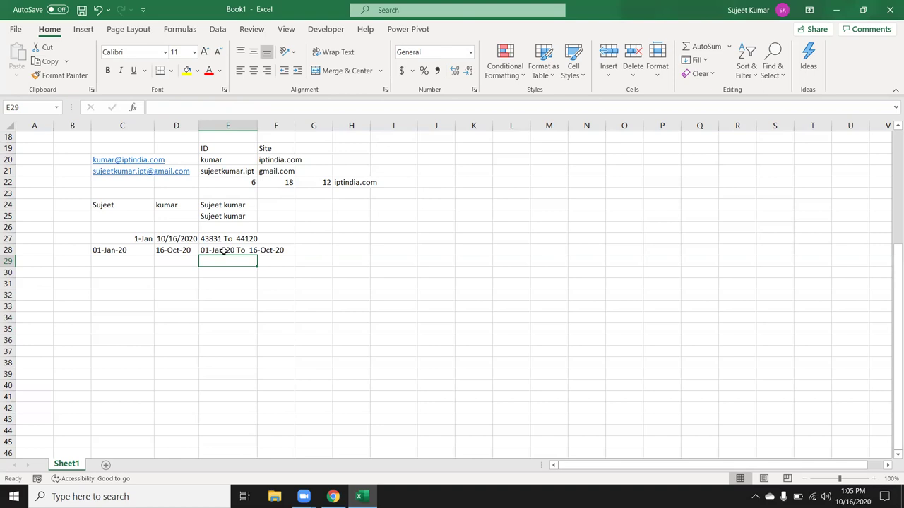
key("Up")
key("Up")
key("Up")
key("Up")
key("Up")
key("Up")
key("Up")
key("Up")
key("Up")
key("Down")
key("Down")
key("Down")
key("Down")
key("Down")
key("Down")
key("Down")
key("Down")
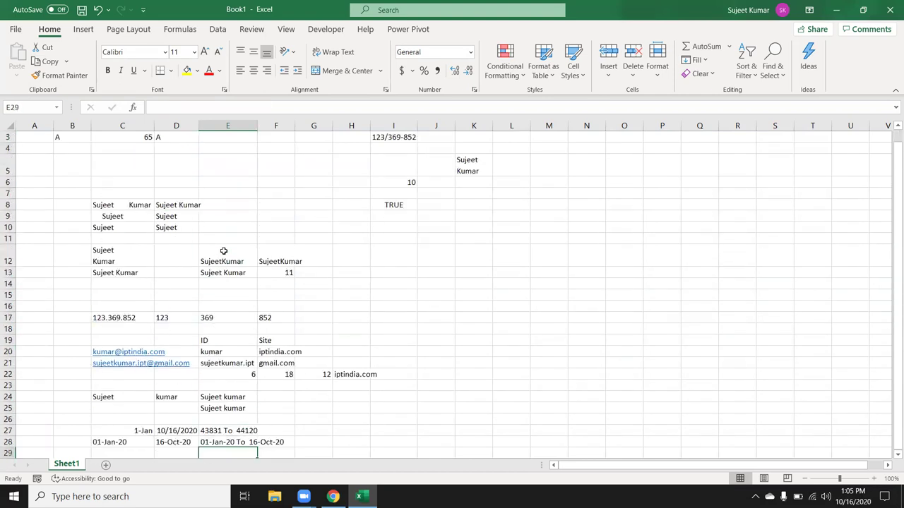
key("Down")
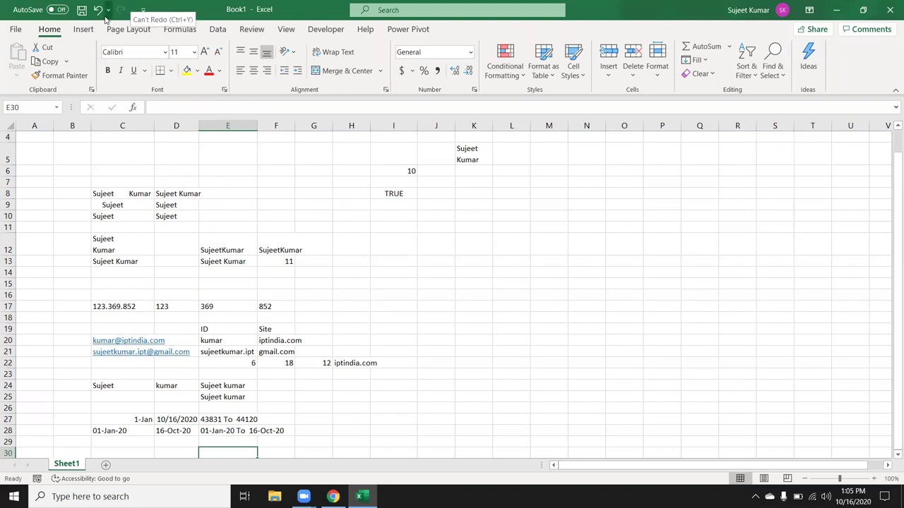
Save the workbook in Downloads under the file name Text.xlsm.
left_click(80, 14)
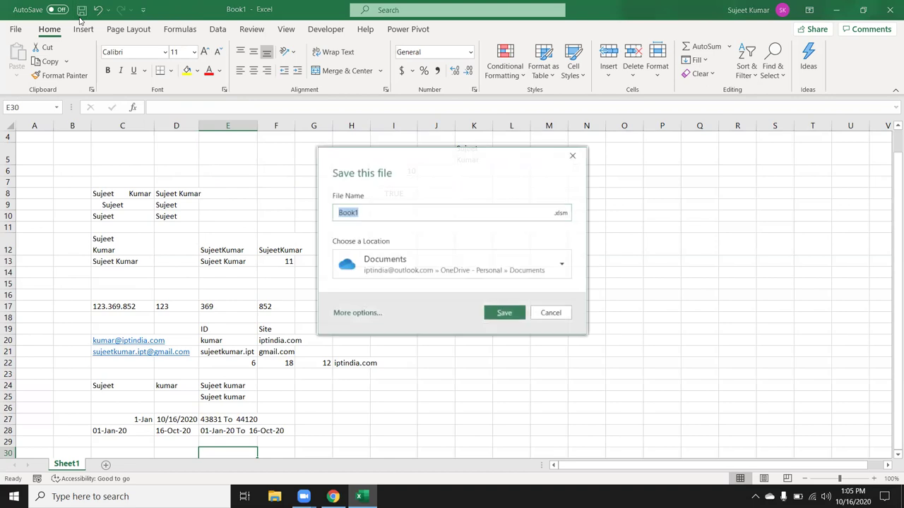
left_click(399, 261)
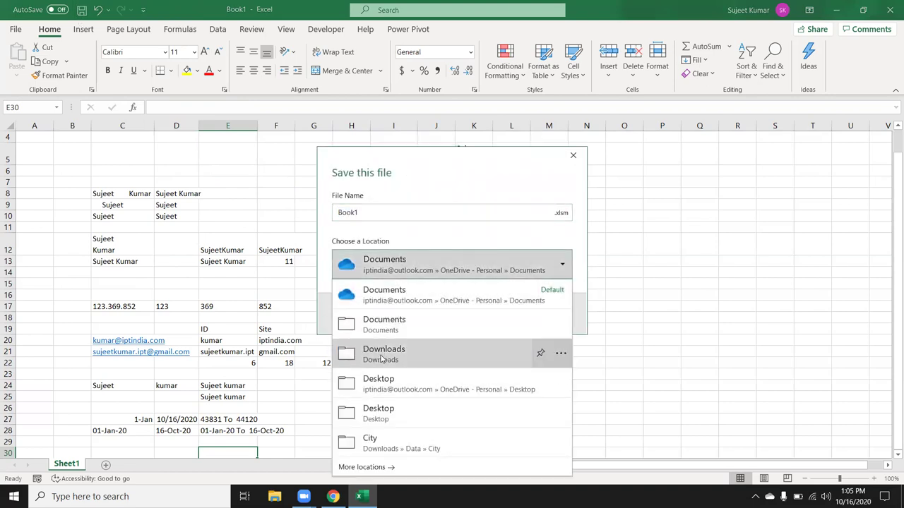
left_click(381, 356)
left_click(505, 314)
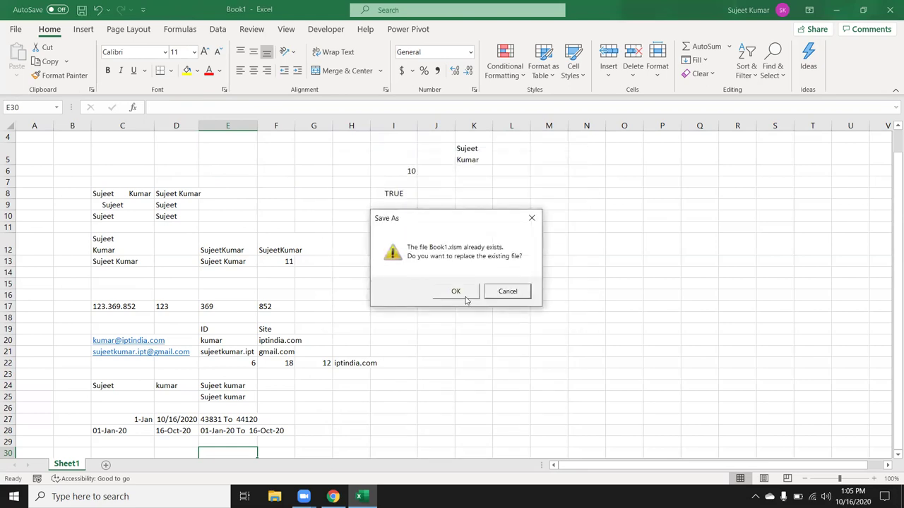
left_click(460, 295)
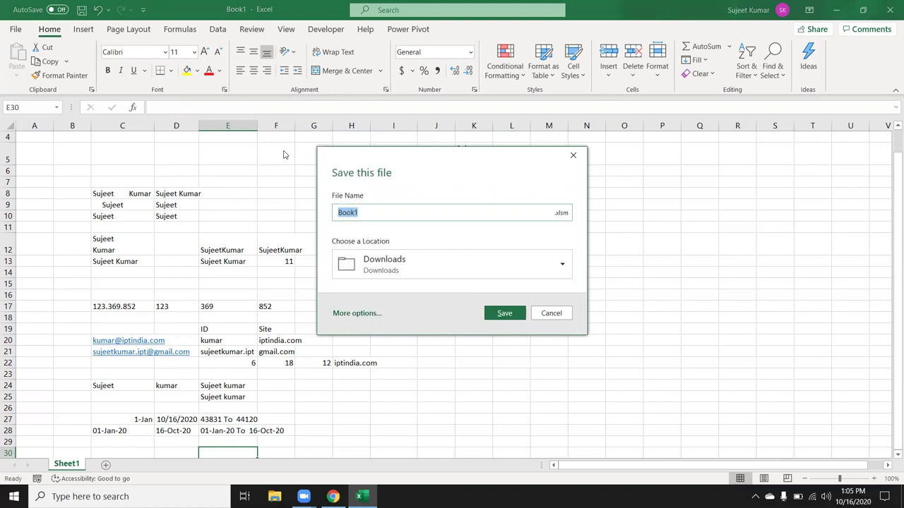
type("Tes\\")
key("BackSpace")
key("BackSpace")
type("xt")
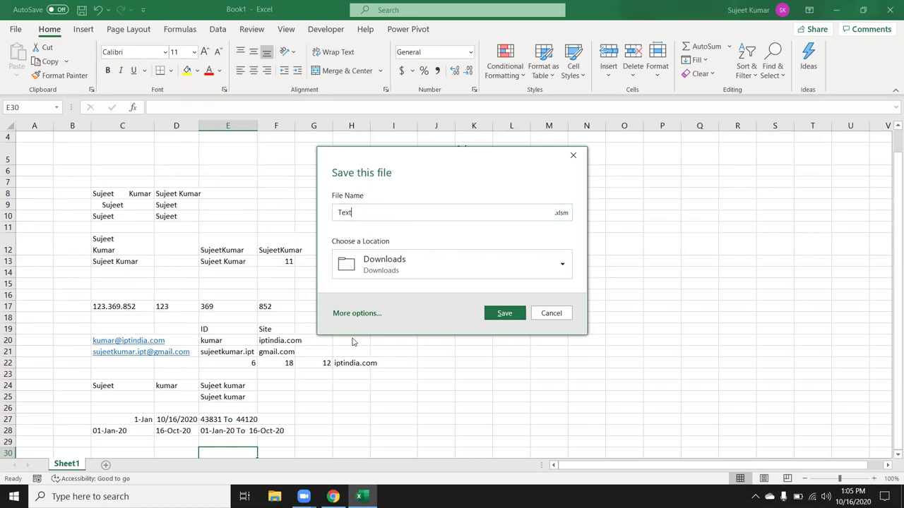
left_click(510, 315)
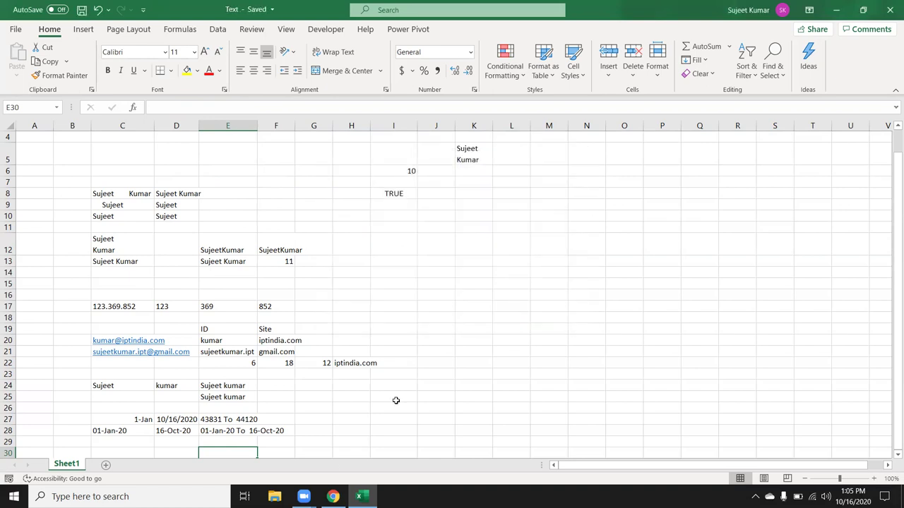
Switch to Chrome, go to Gmail by typing 'gm', and start a new message.
left_click(332, 496)
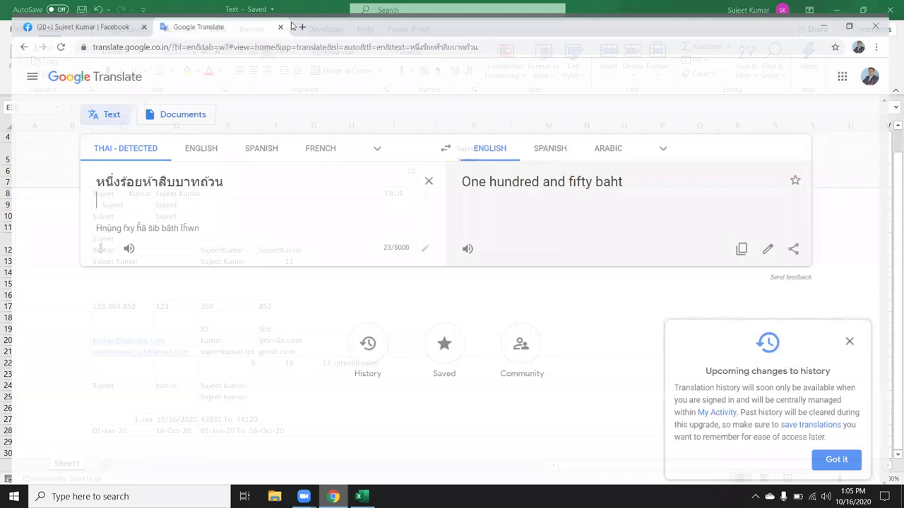
left_click(290, 32)
type("gmail.com")
key("Return")
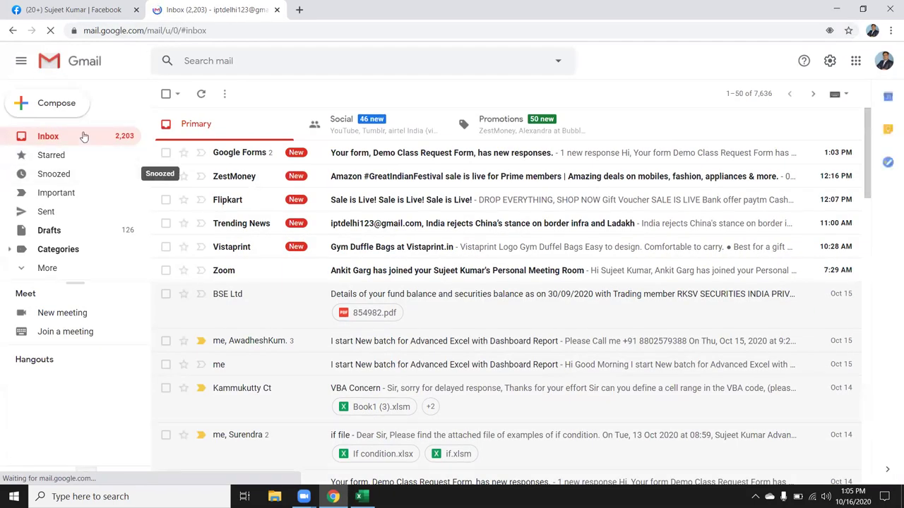
left_click(71, 104)
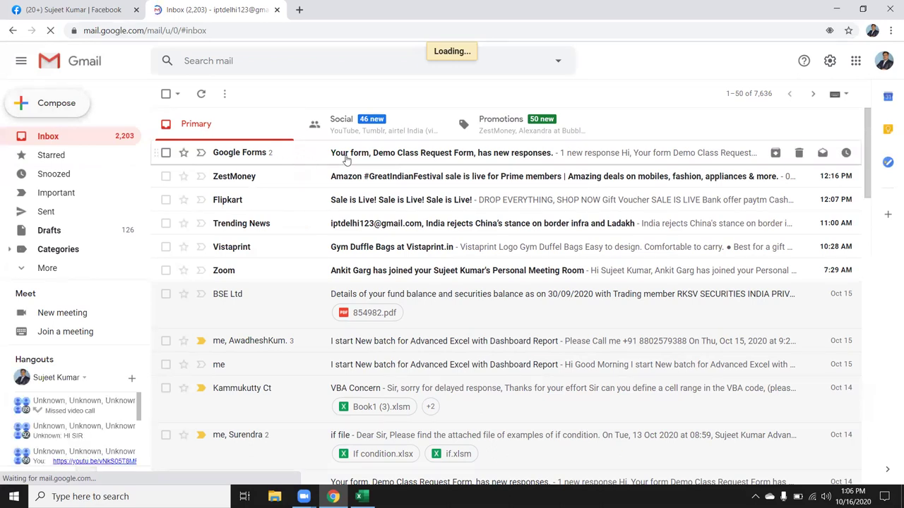
left_click(345, 159)
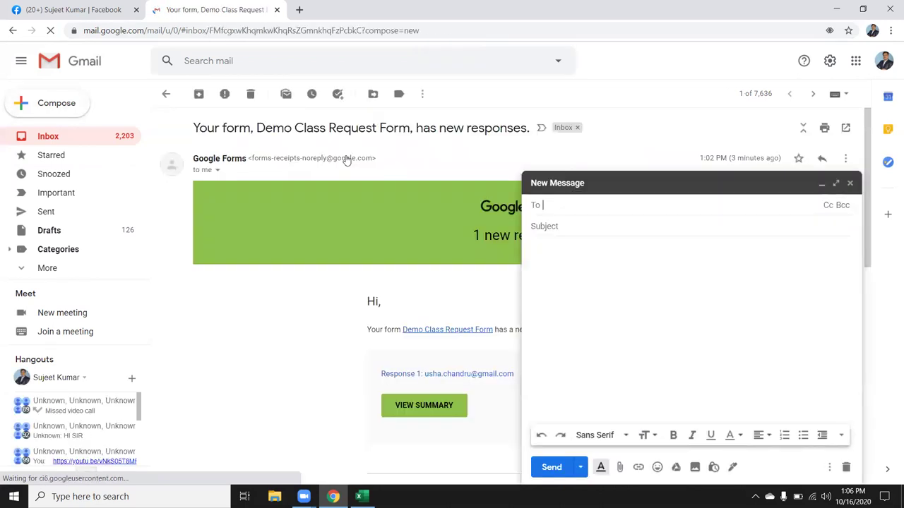
Add the two suggested contacts as recipients and enter the subject 'file'.
left_click(667, 238)
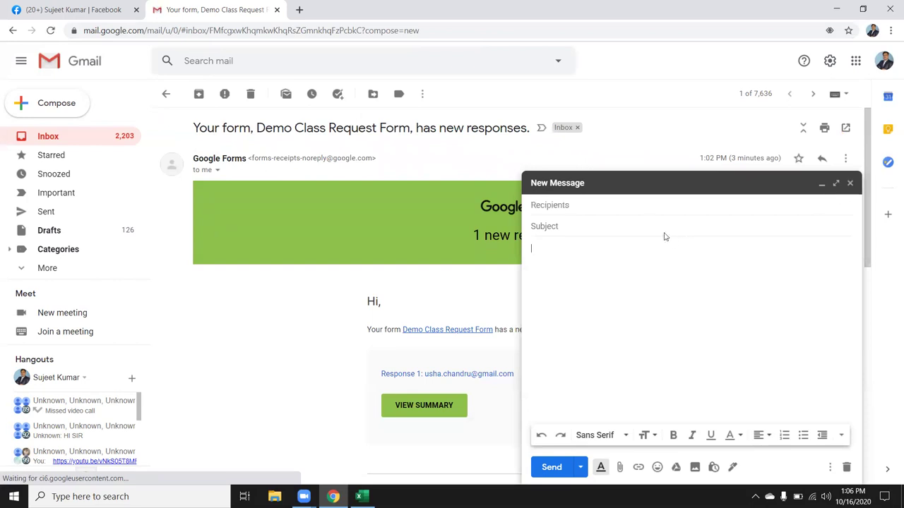
left_click(628, 205)
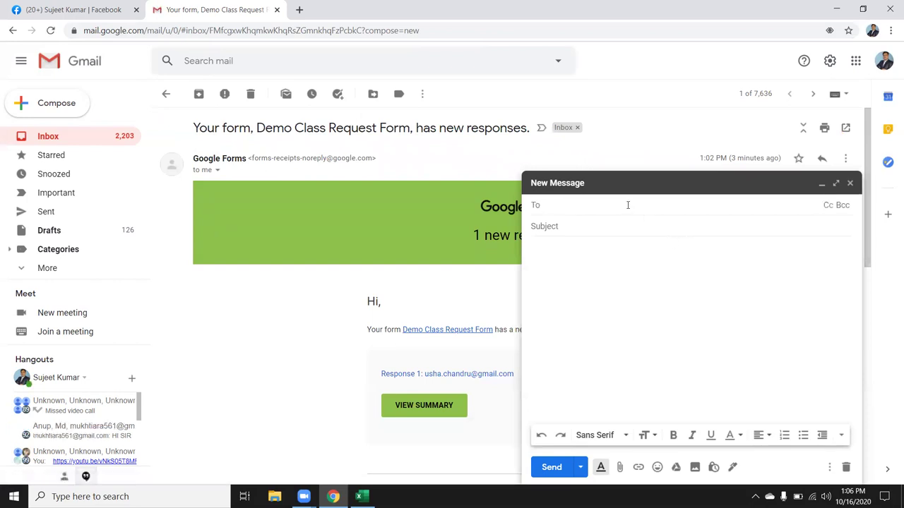
type("sib")
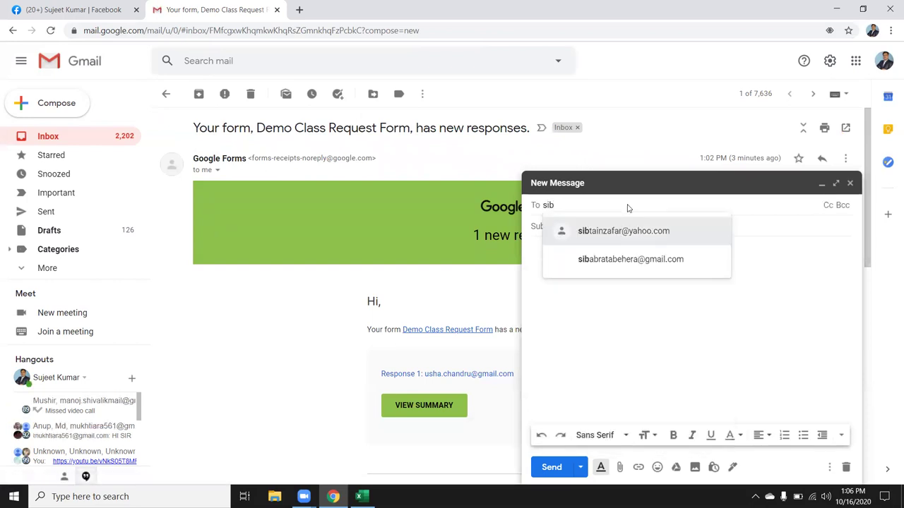
left_click(627, 230)
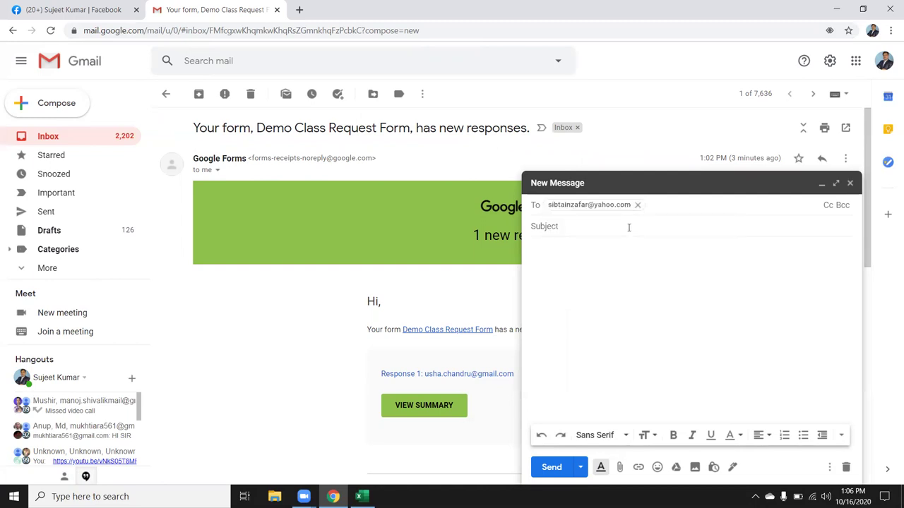
type("s")
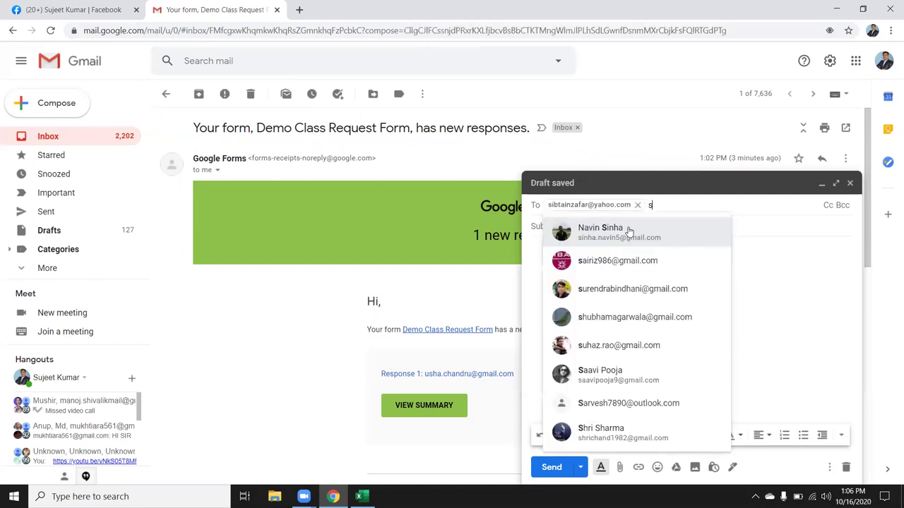
type("h")
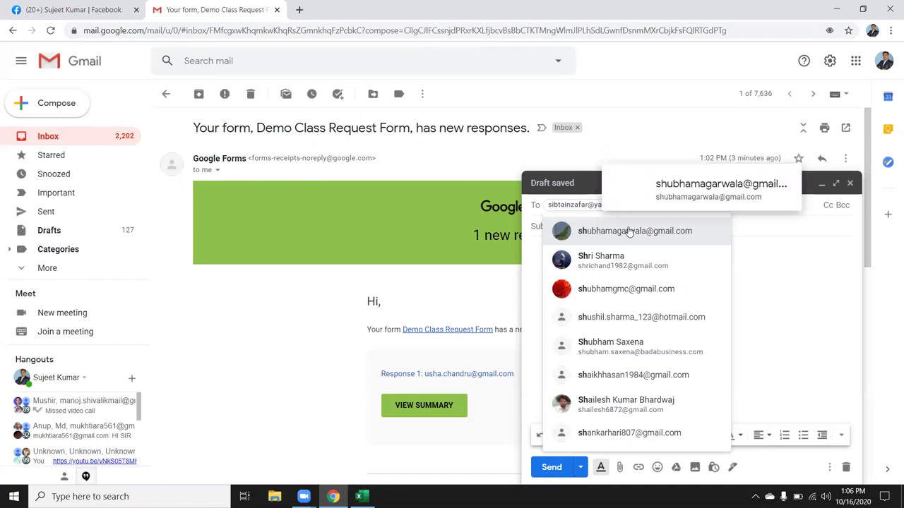
type("u")
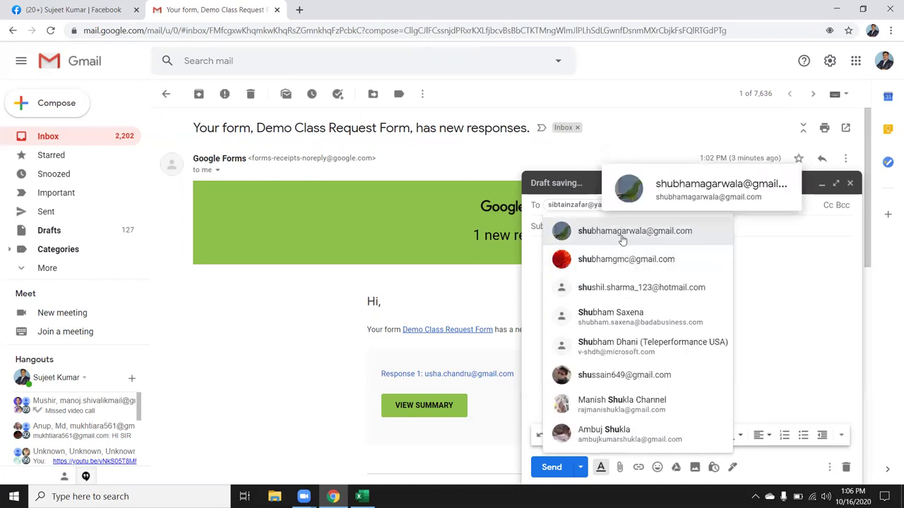
left_click(622, 238)
left_click(584, 226)
type("file")
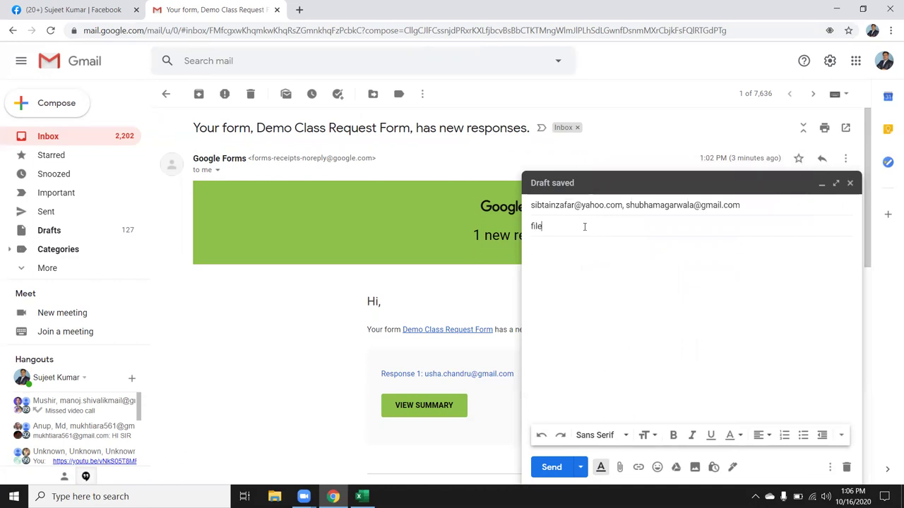
left_click(605, 258)
Send the Gmail message with Text.xlsm from Downloads attached, then minimize everything to the desktop.
left_click(621, 469)
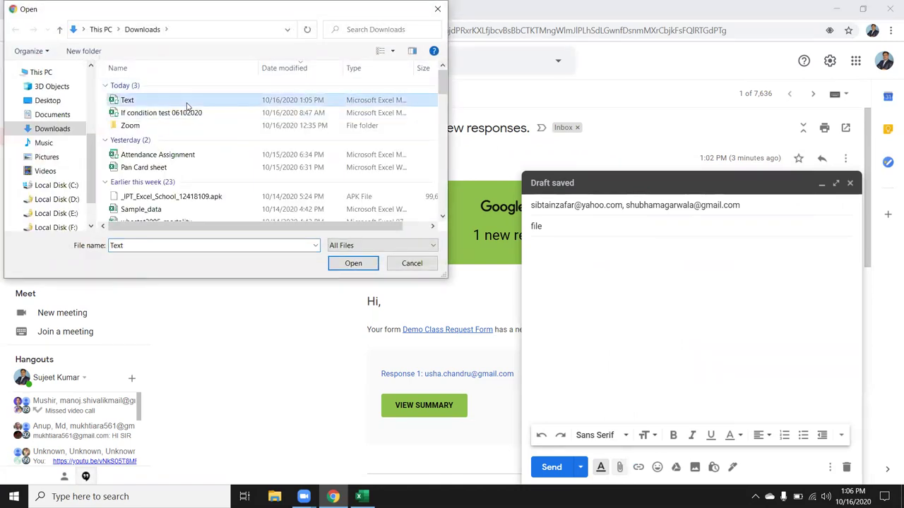
double_click(187, 106)
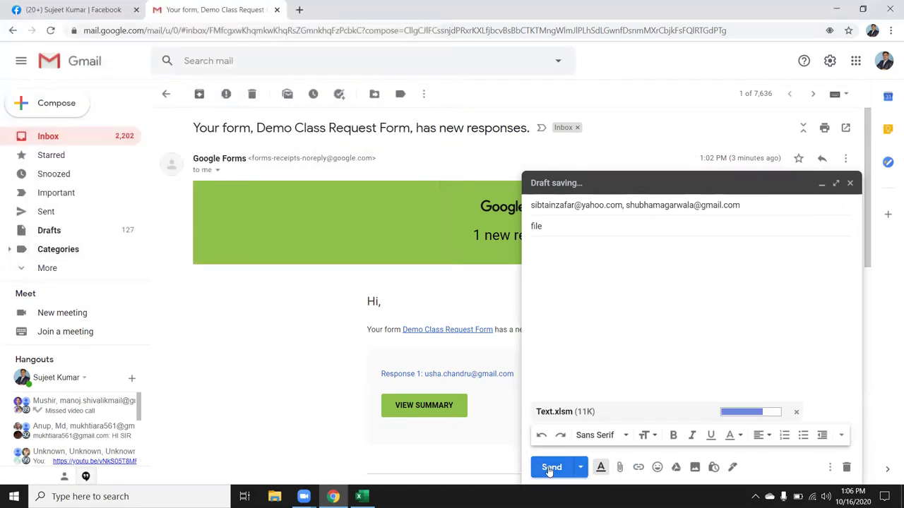
left_click(551, 468)
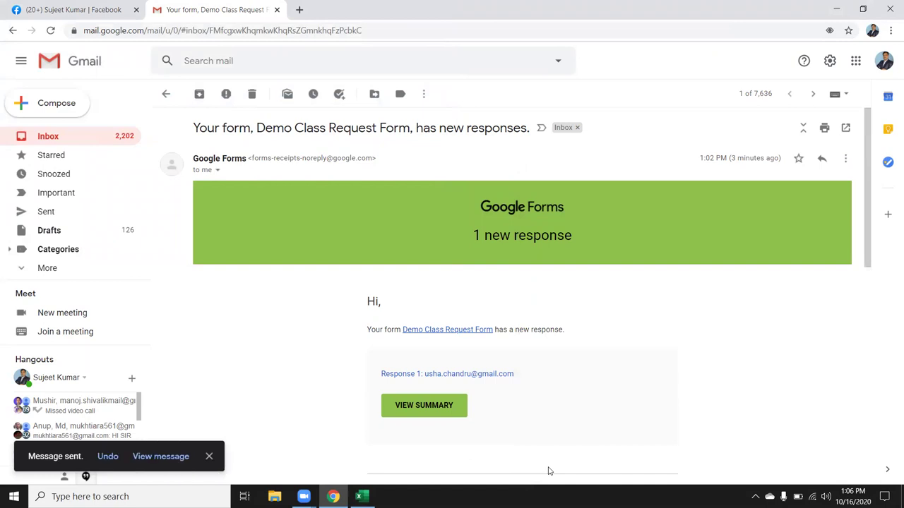
key("super+d")
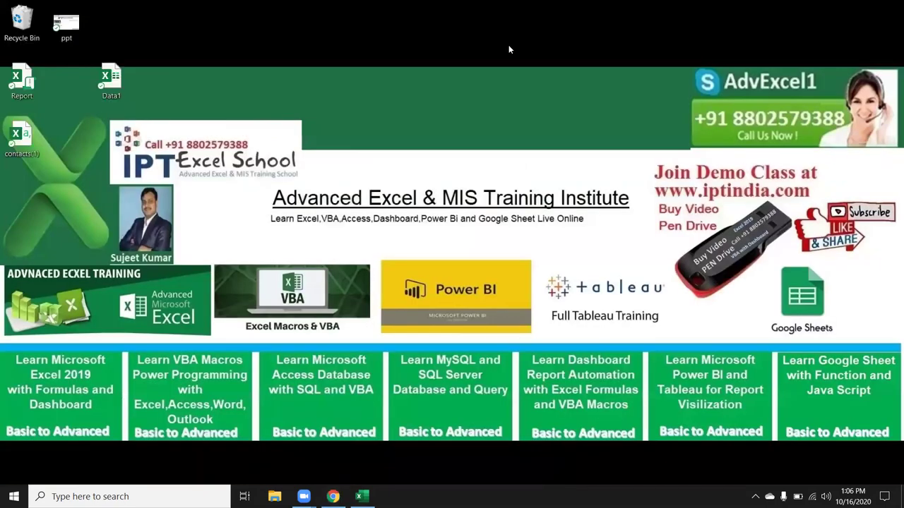